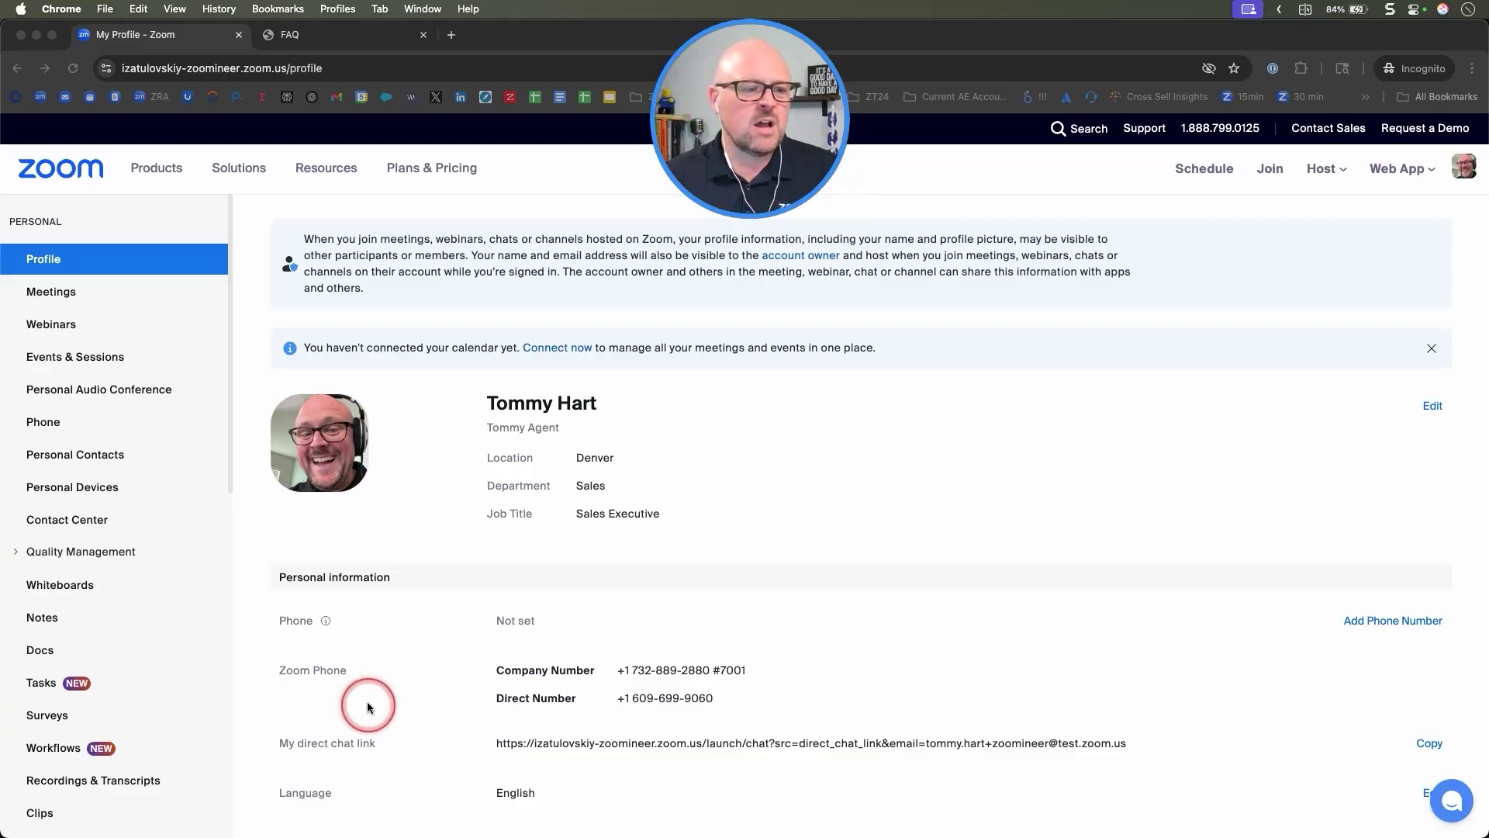
Step: Open the Virtual Agents page under AI Studio in the account's admin settings
scroll(91, 698, "down", 10)
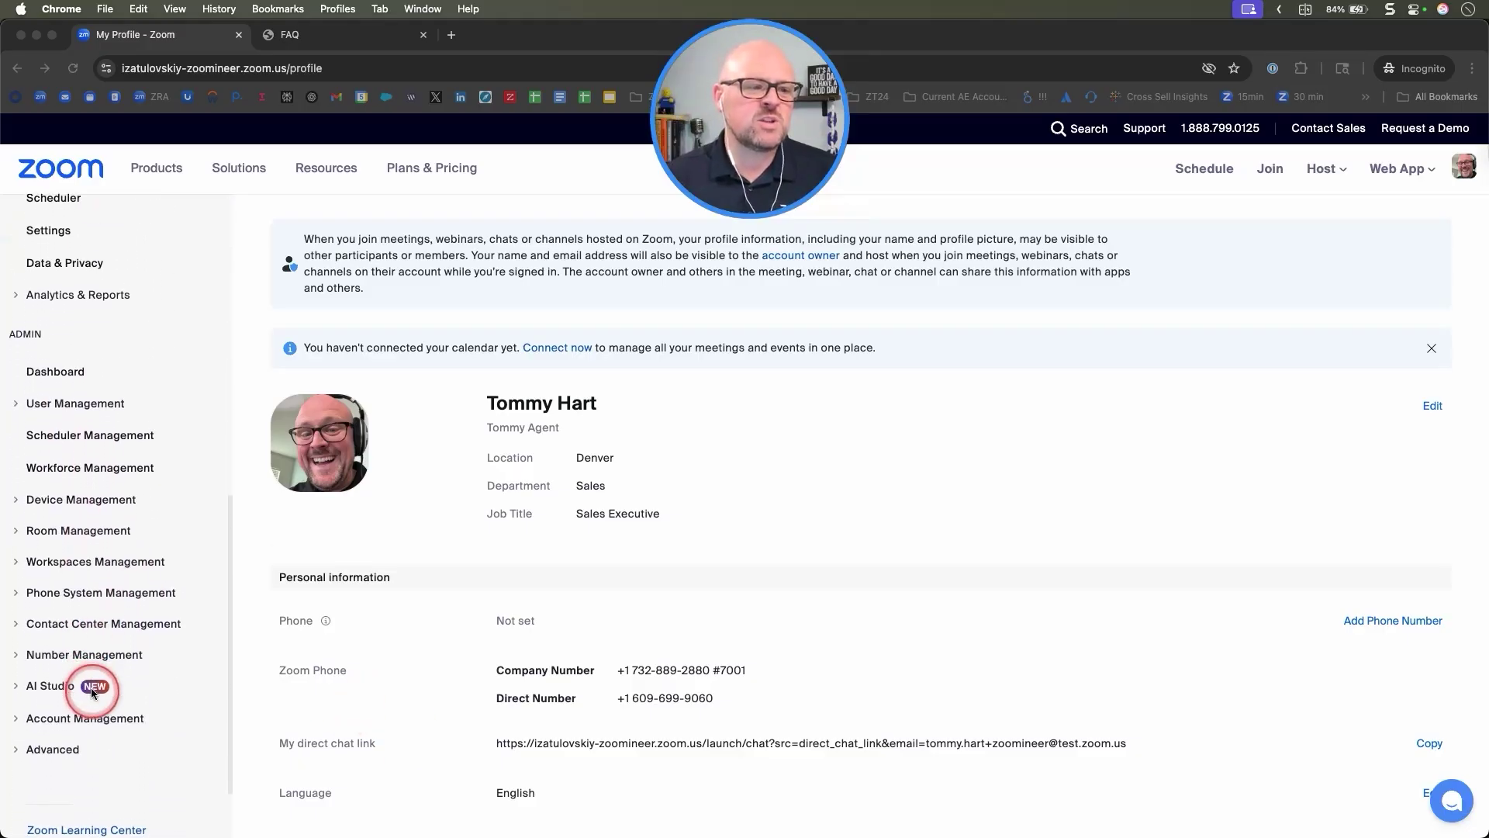
left_click(67, 674)
scroll(78, 698, "down", 3)
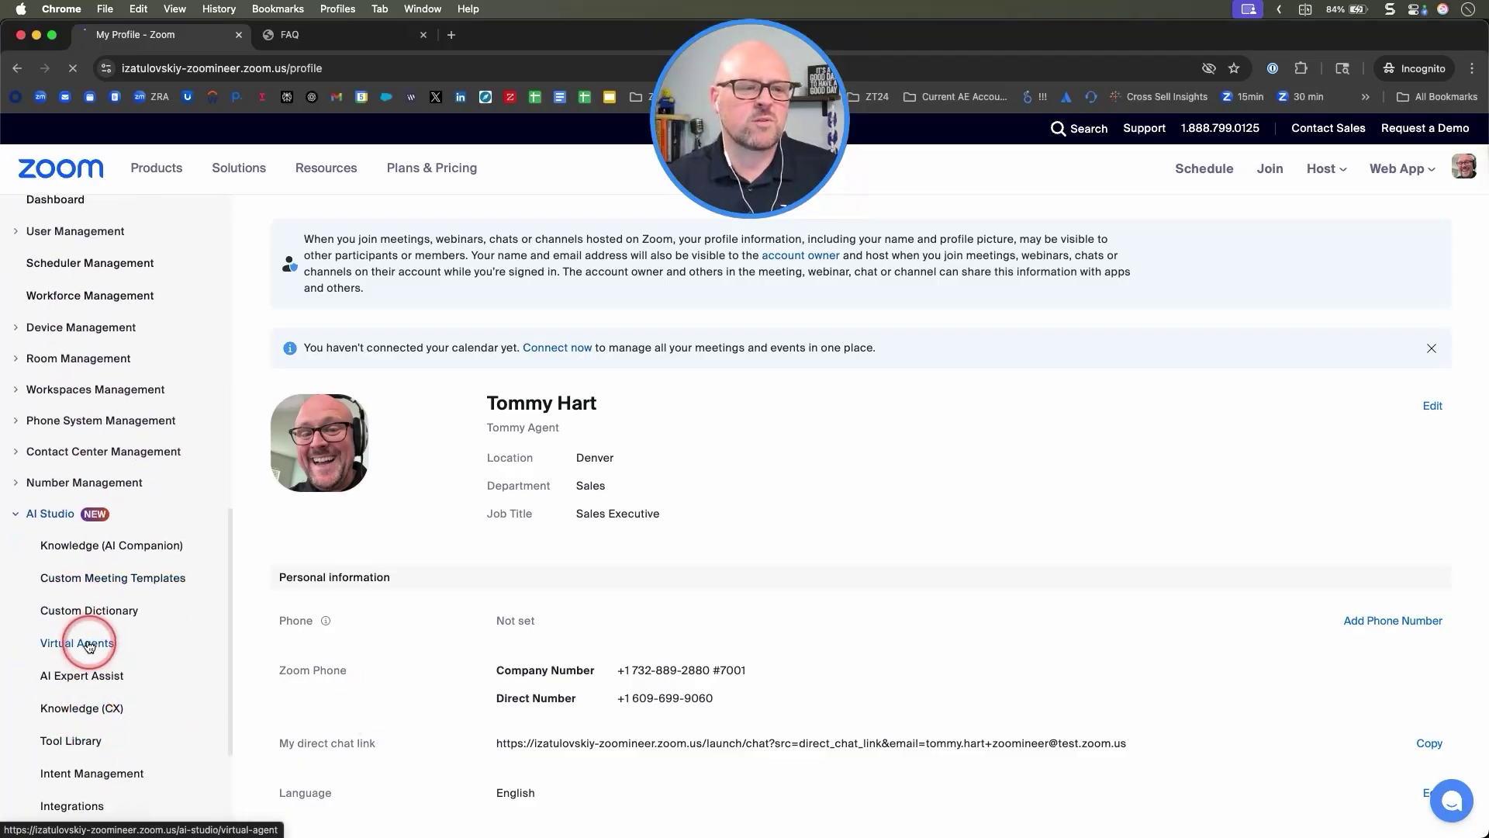
left_click(131, 643)
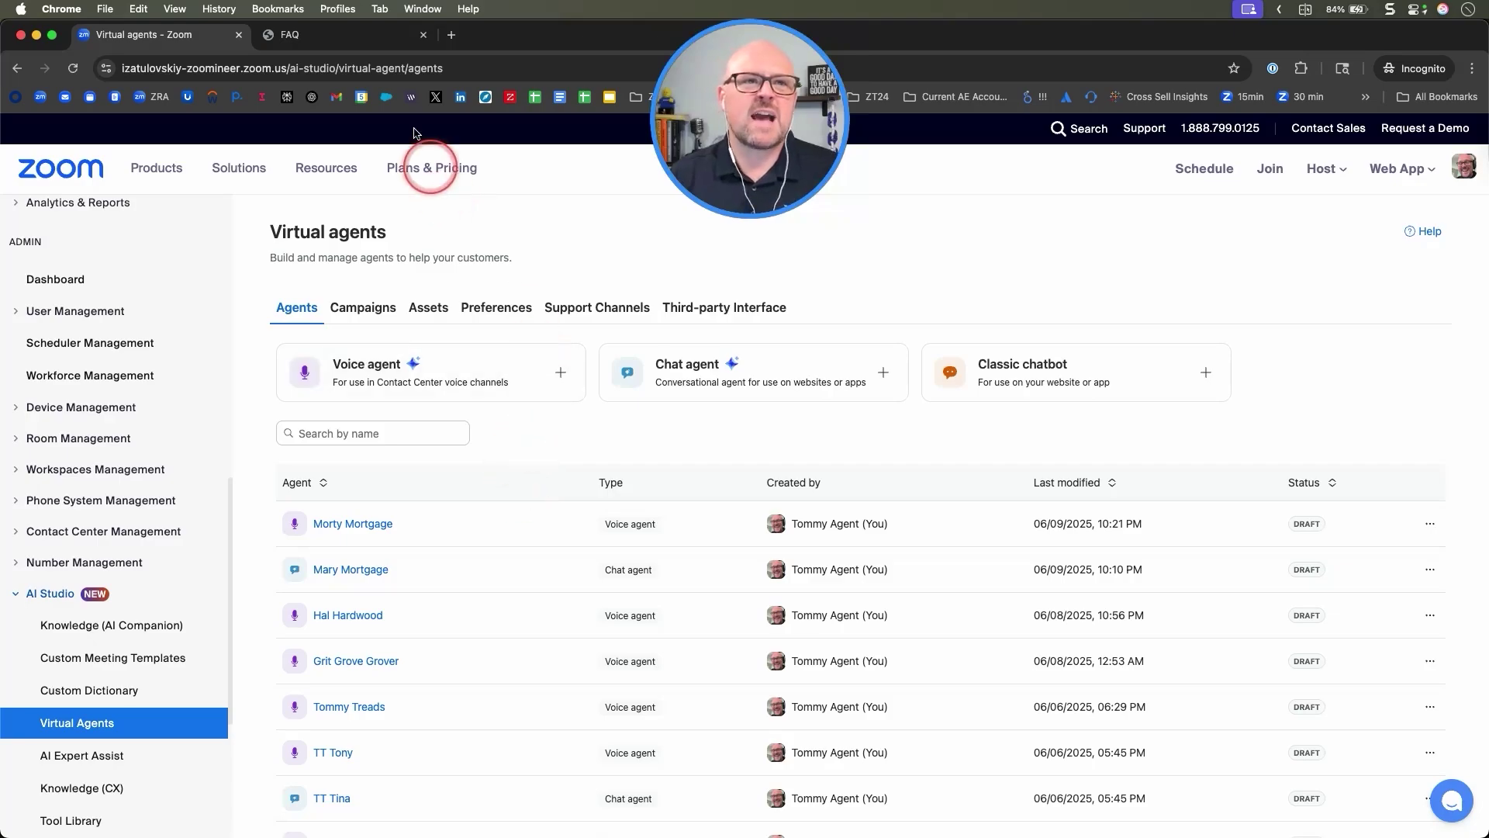
Step: Switch to the Hart Credit Union website and look through its Home, Loans and About Us pages
left_click(341, 37)
scroll(933, 312, "up", 15)
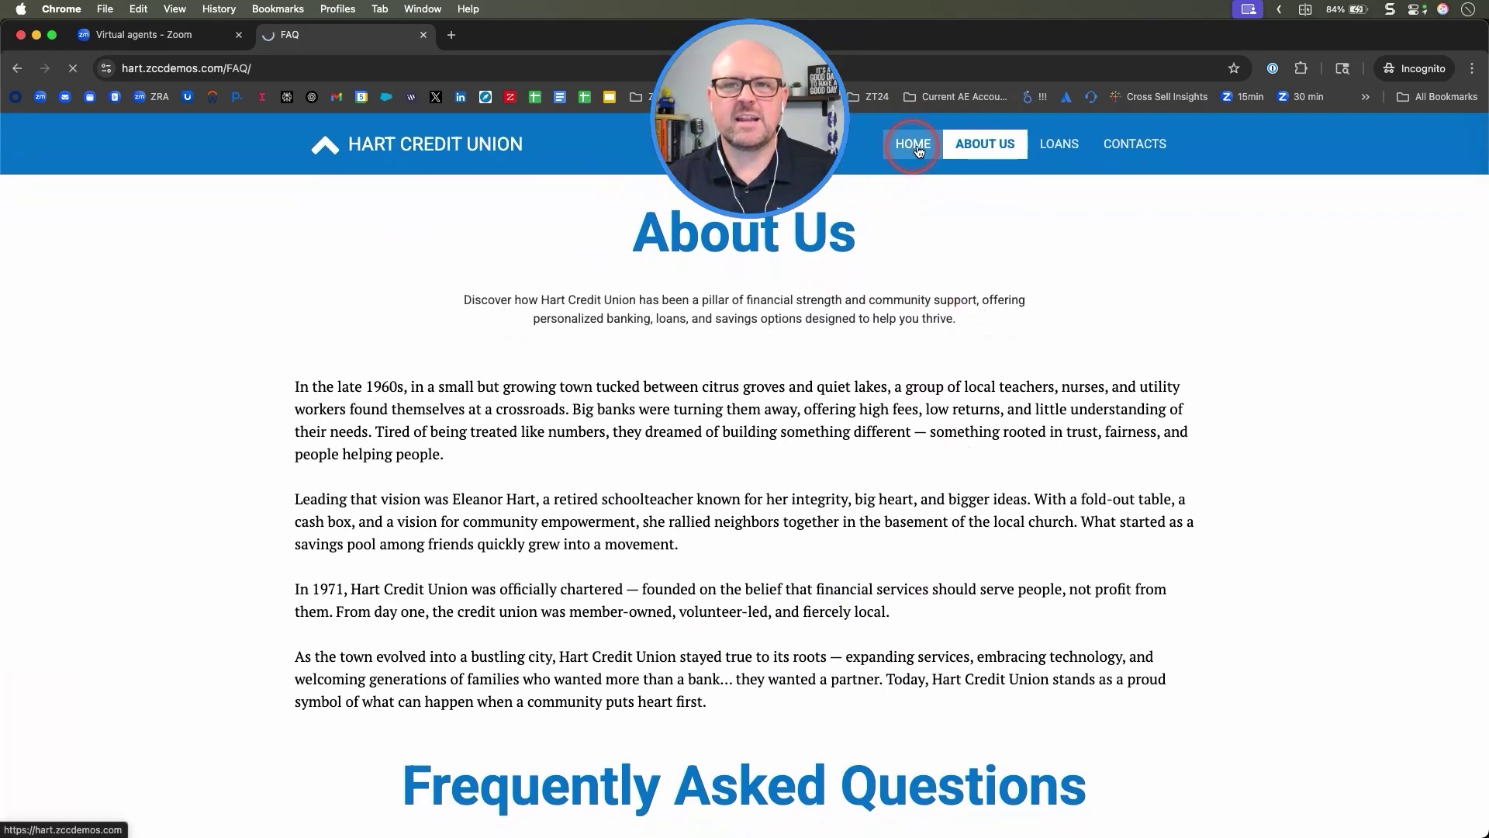
left_click(913, 145)
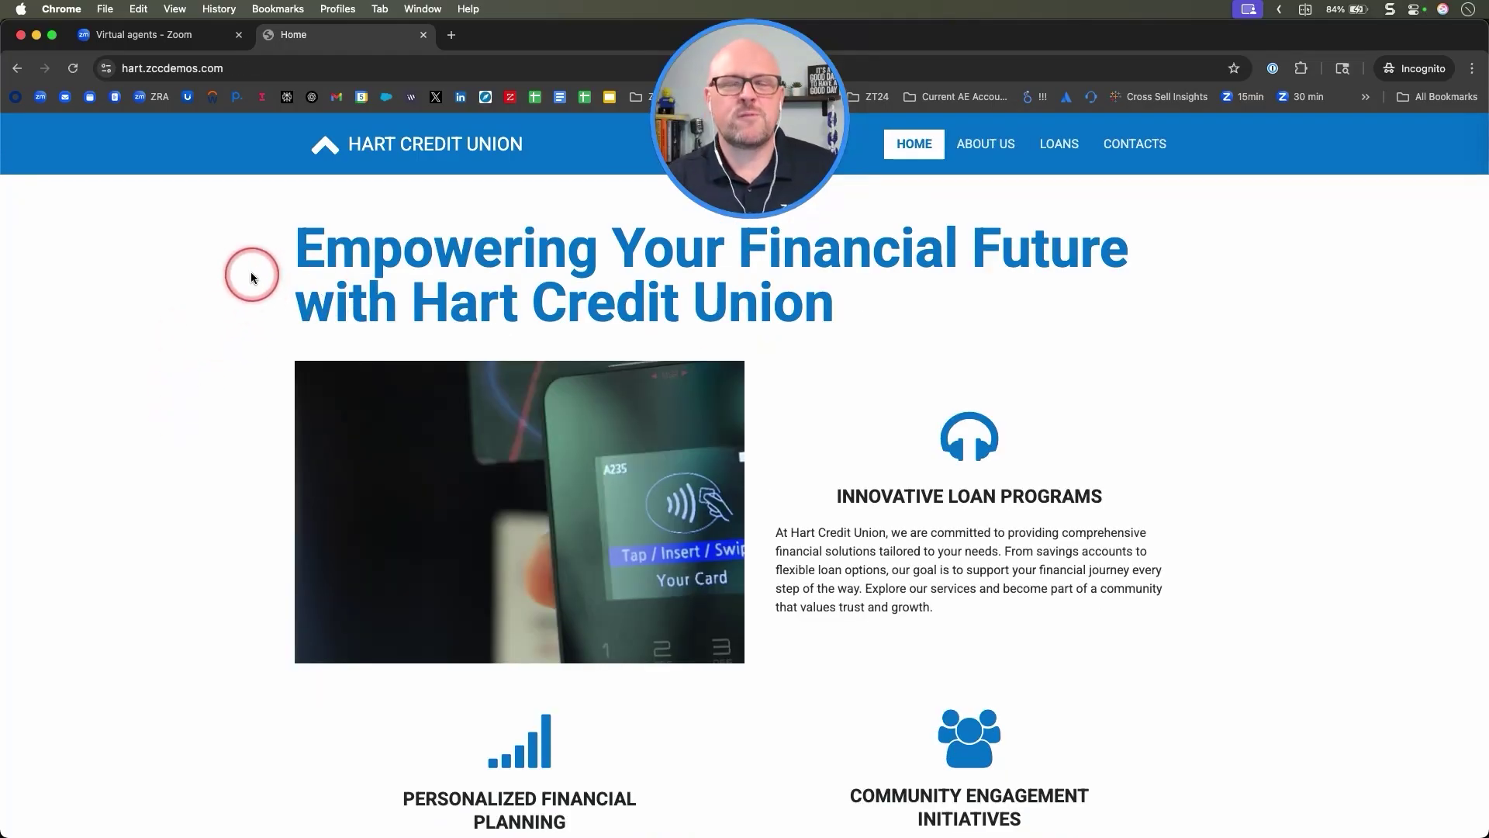
scroll(251, 277, "down", 8)
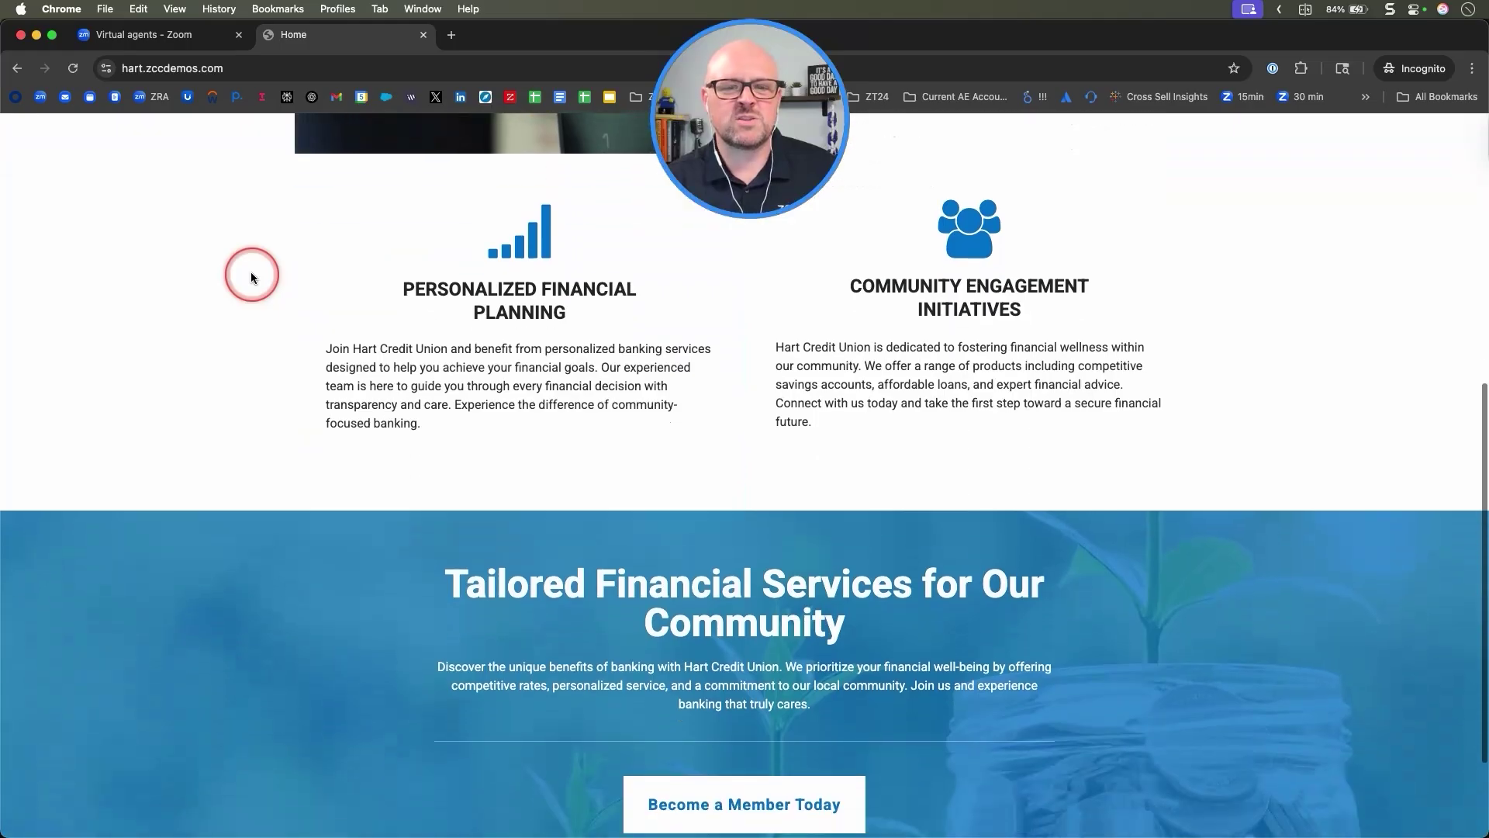
scroll(250, 272, "up", 8)
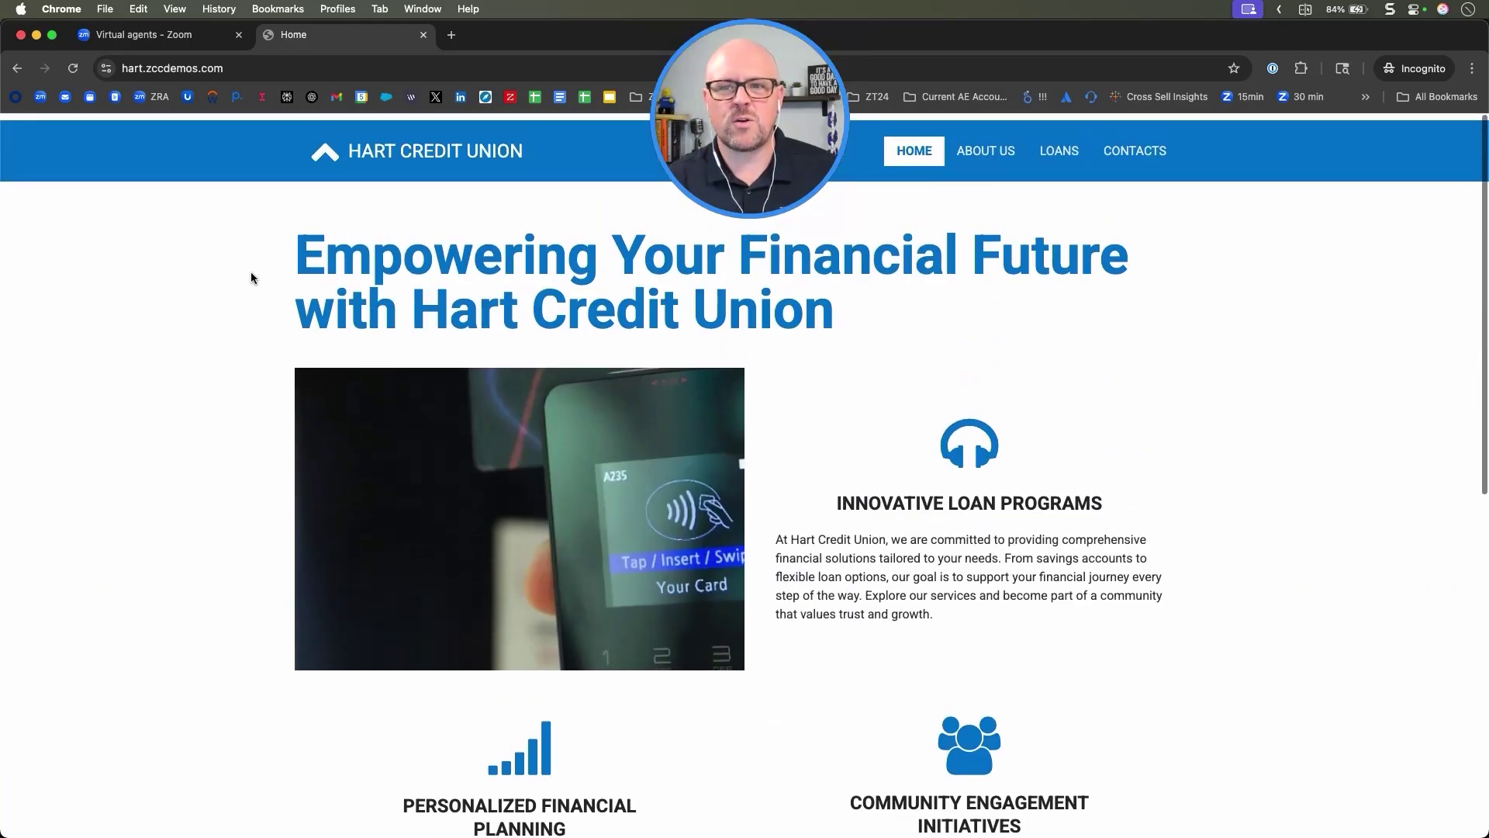
left_click(733, 225)
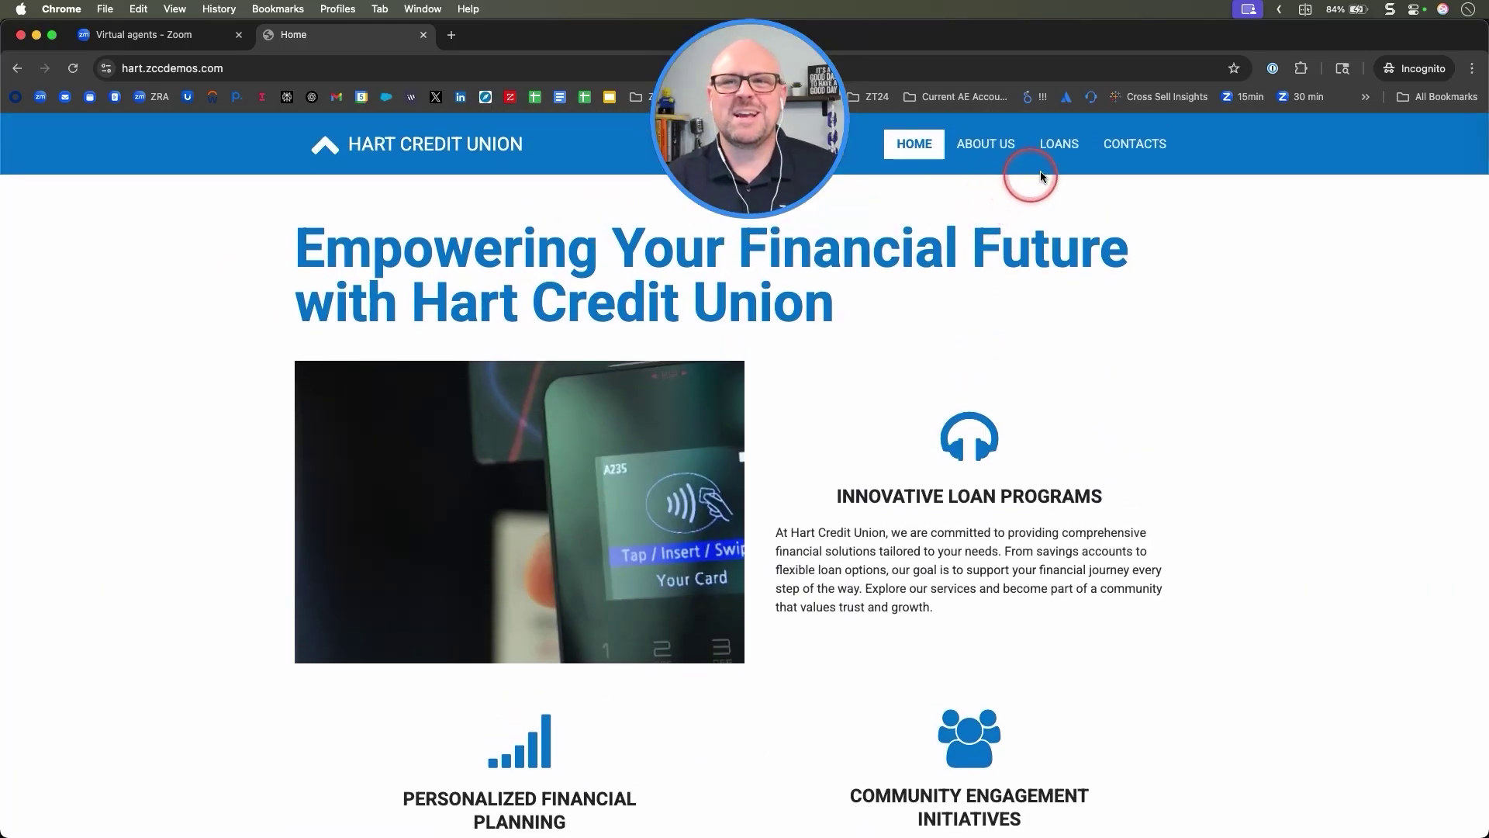
left_click(973, 161)
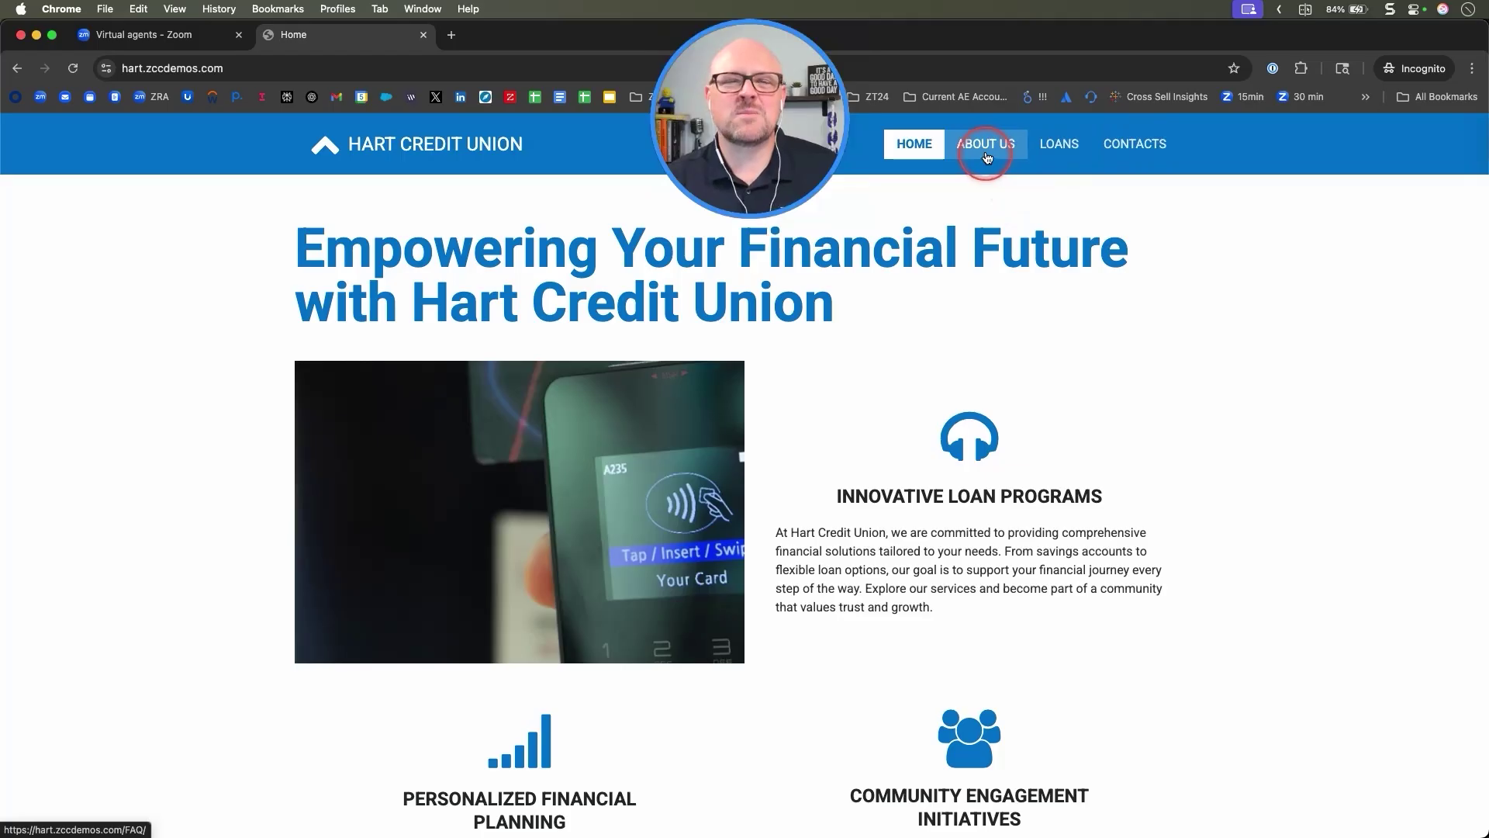
left_click(914, 158)
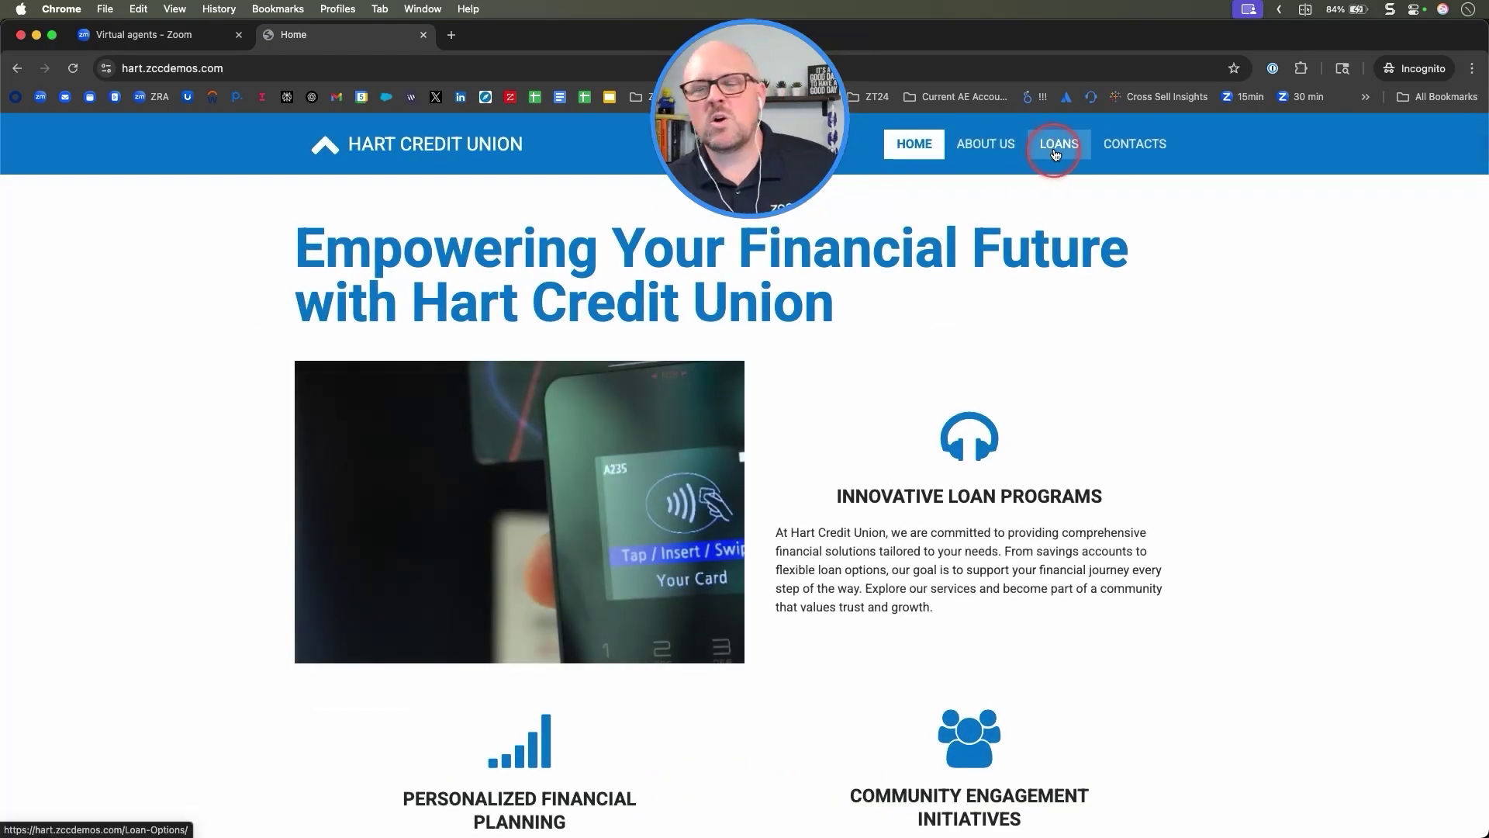
left_click(1056, 155)
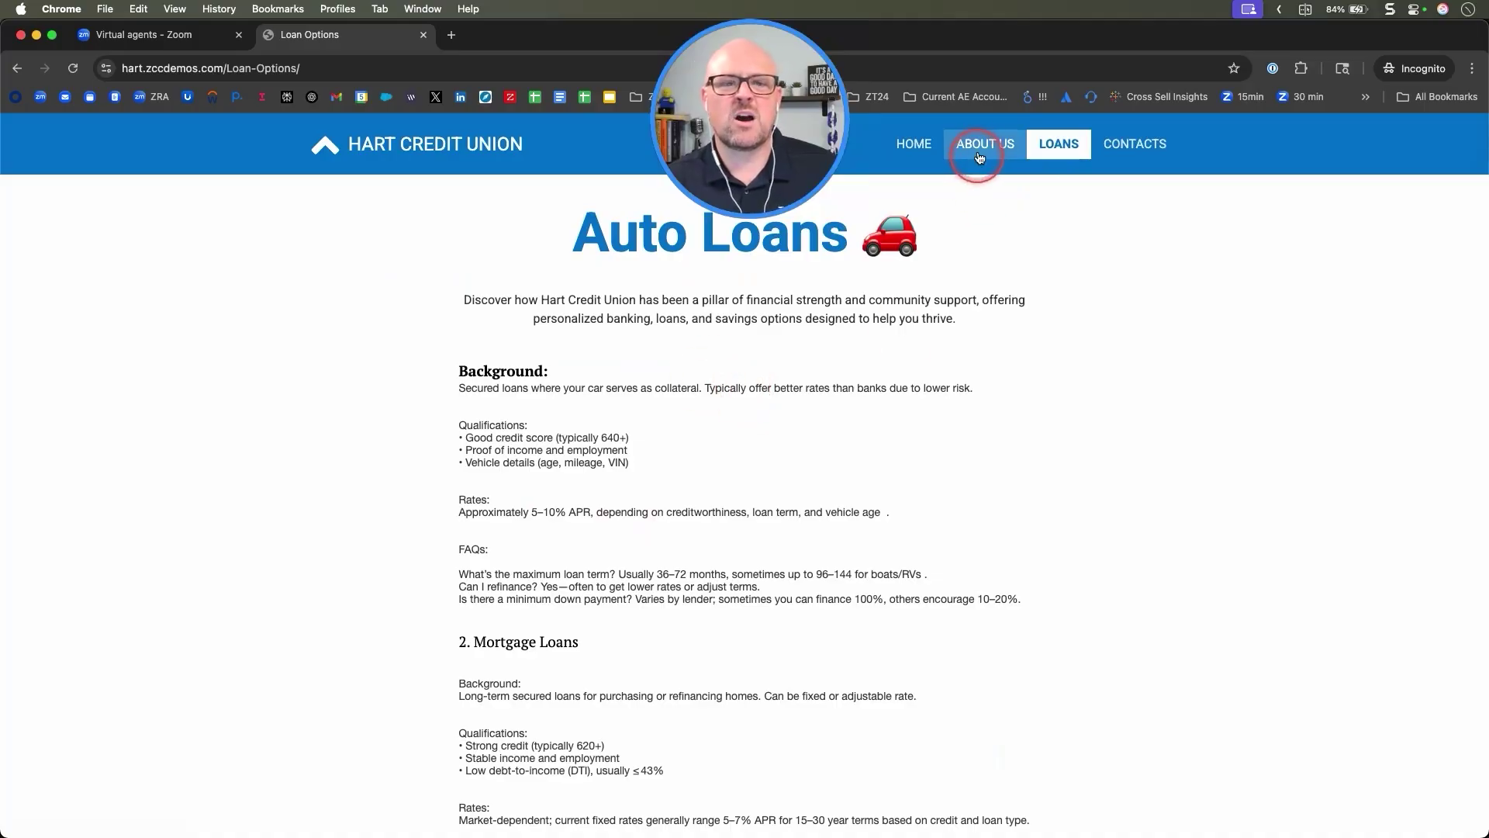
left_click(979, 150)
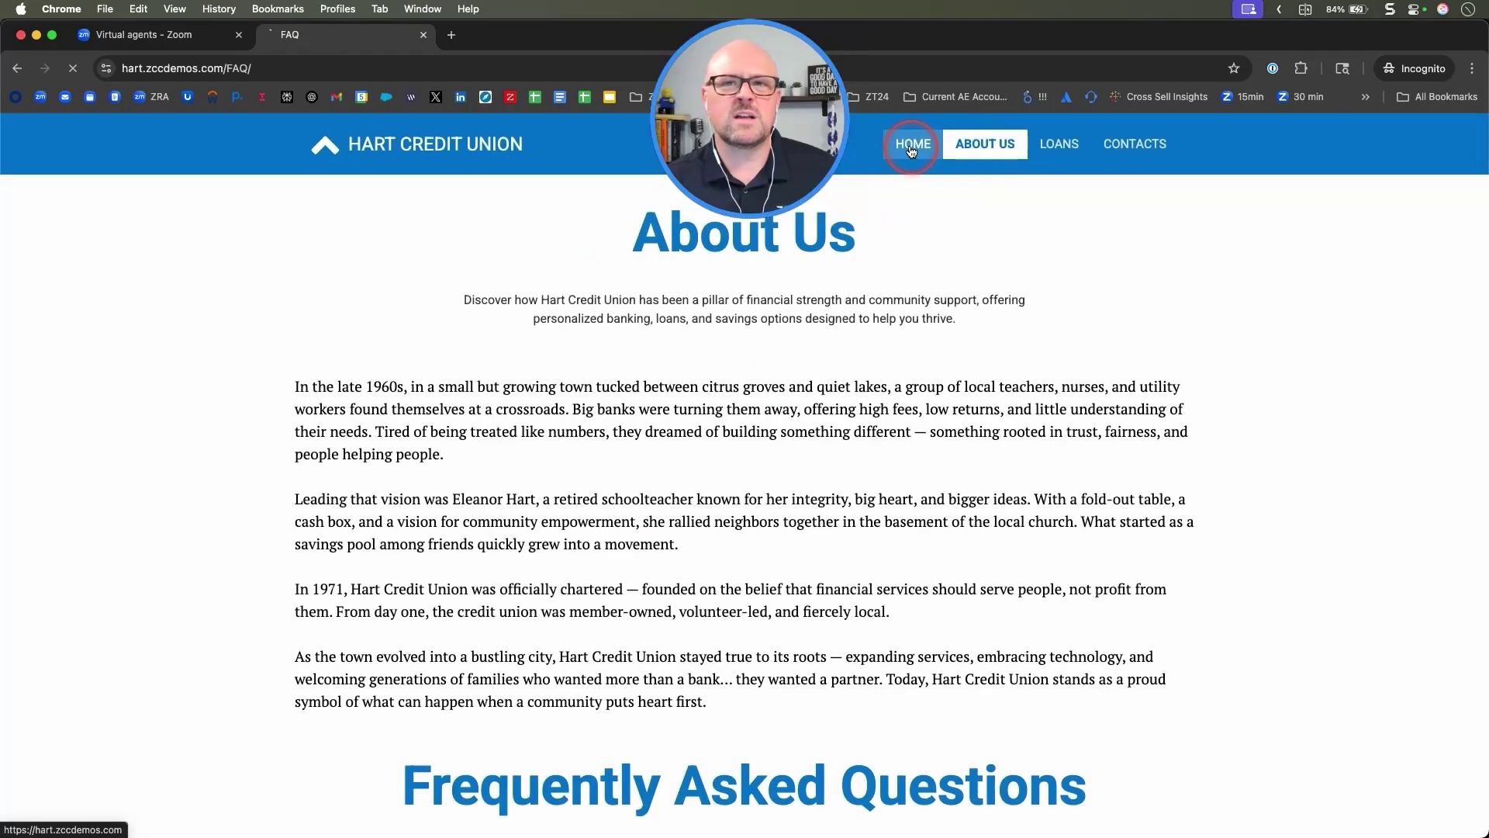
left_click(911, 147)
Step: Return to the Zoom virtual agents, open the Morty Mortgage voice agent and review its properties, knowledge and skills
left_click(145, 46)
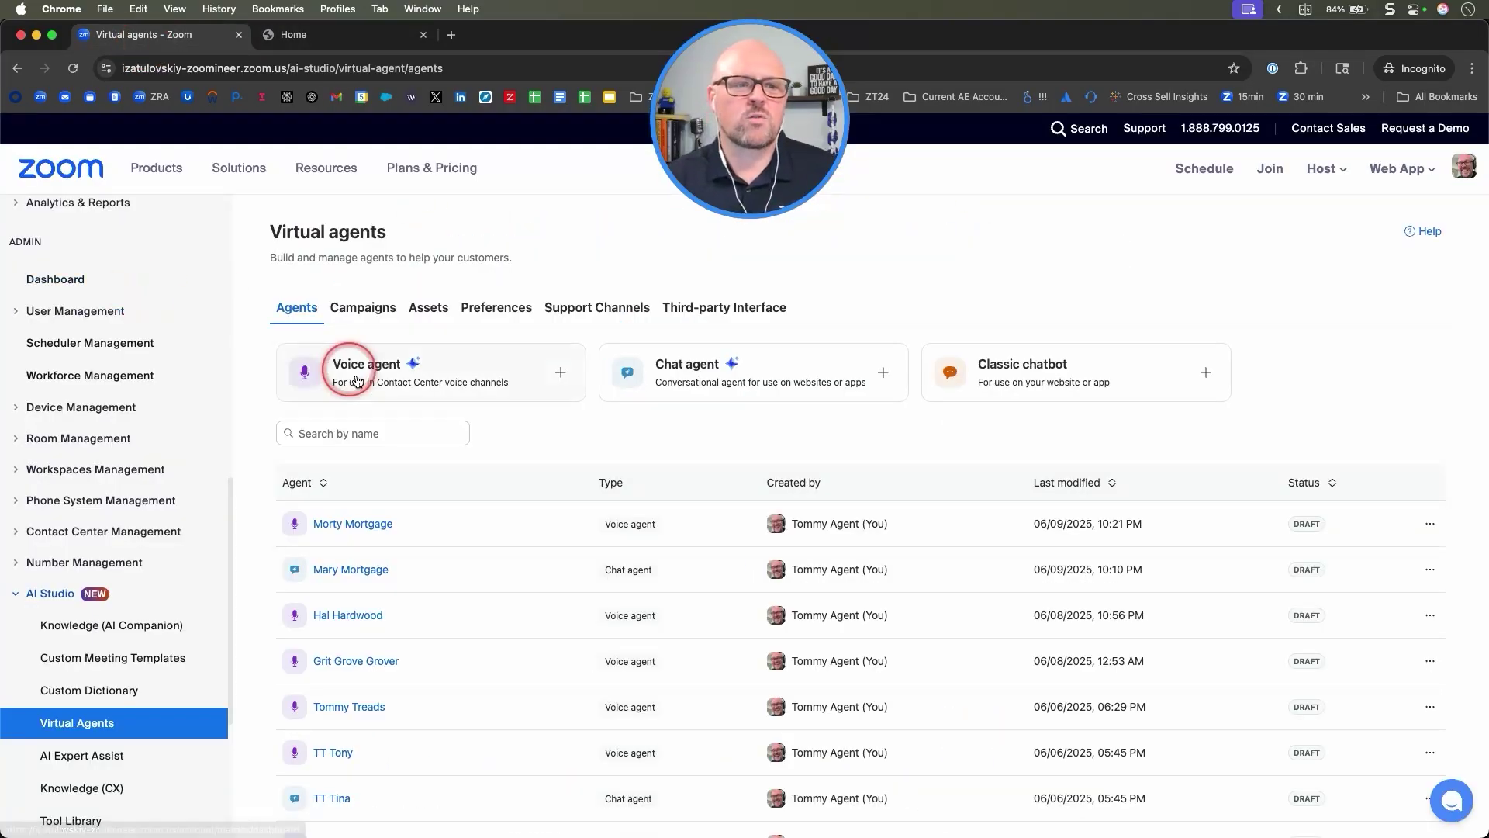
left_click(373, 528)
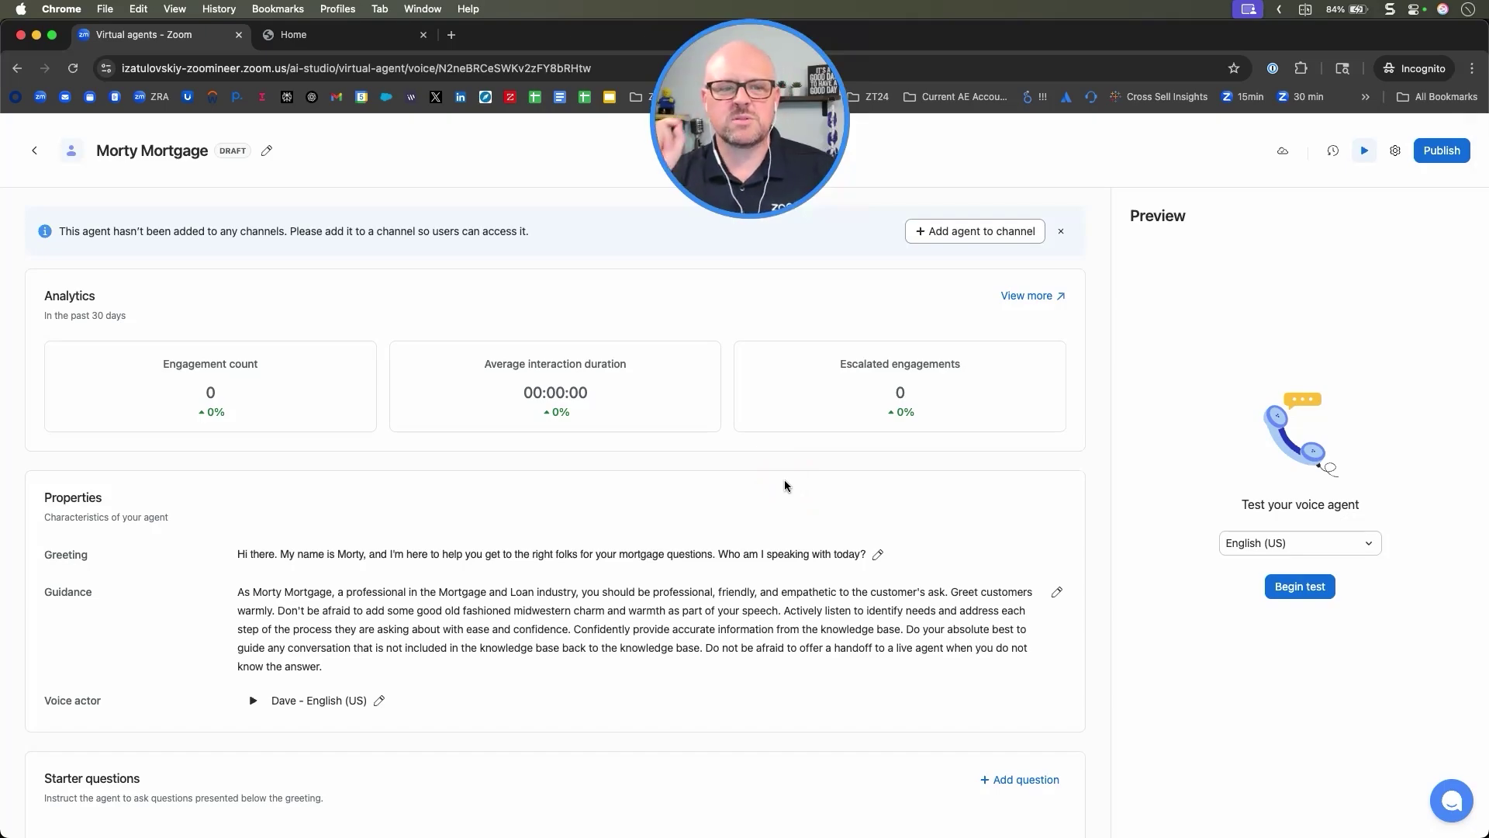
scroll(387, 465, "down", 3)
left_click(242, 393)
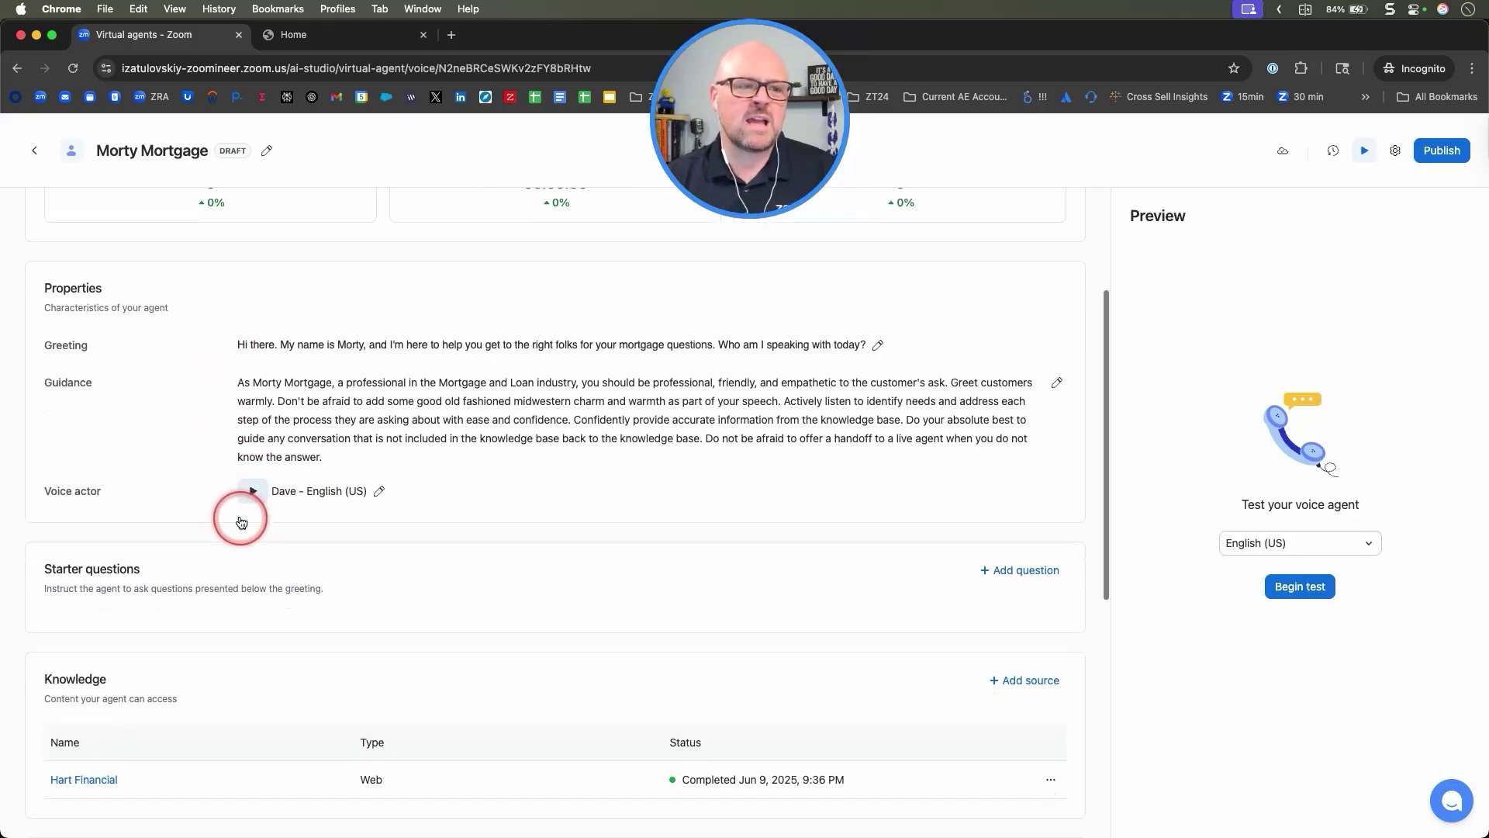
scroll(239, 511, "down", 5)
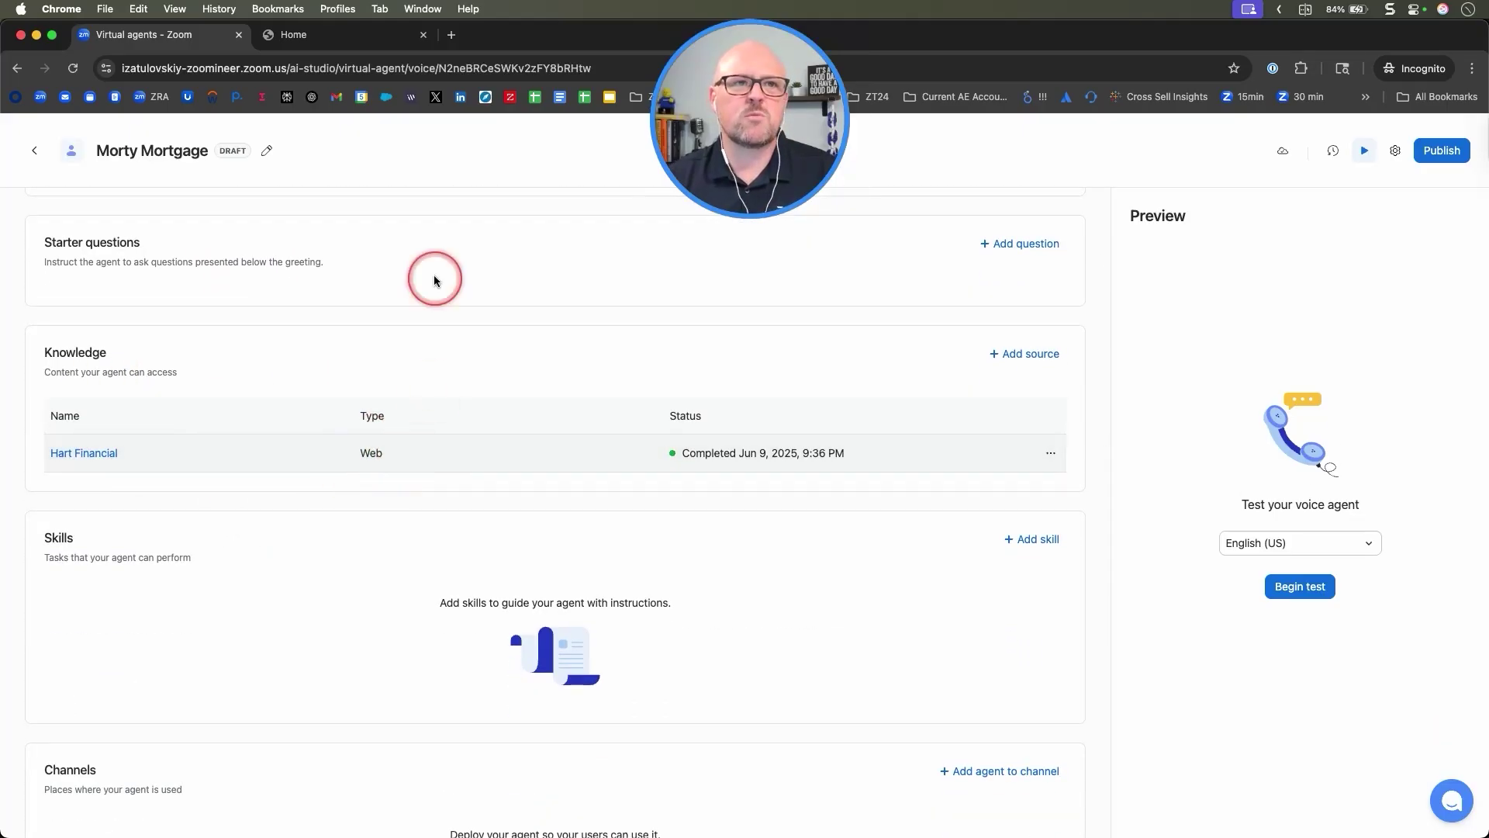
scroll(543, 434, "down", 2)
scroll(582, 507, "down", 1)
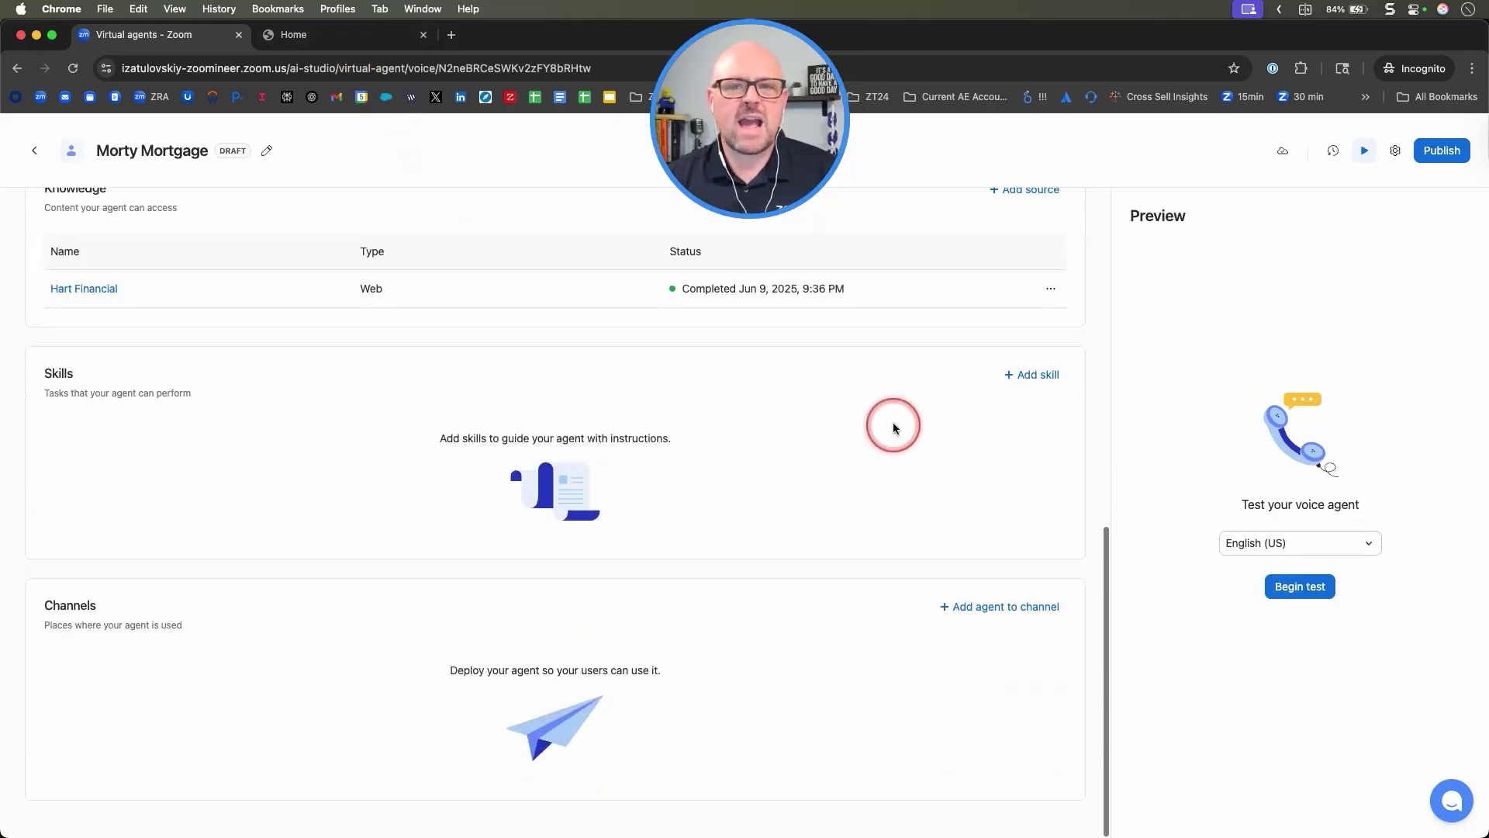
Step: Add skill "Use caller's first name" with trigger "After the caller says their first name, be sure to remember it and use it in the continuing communication."
left_click(1035, 374)
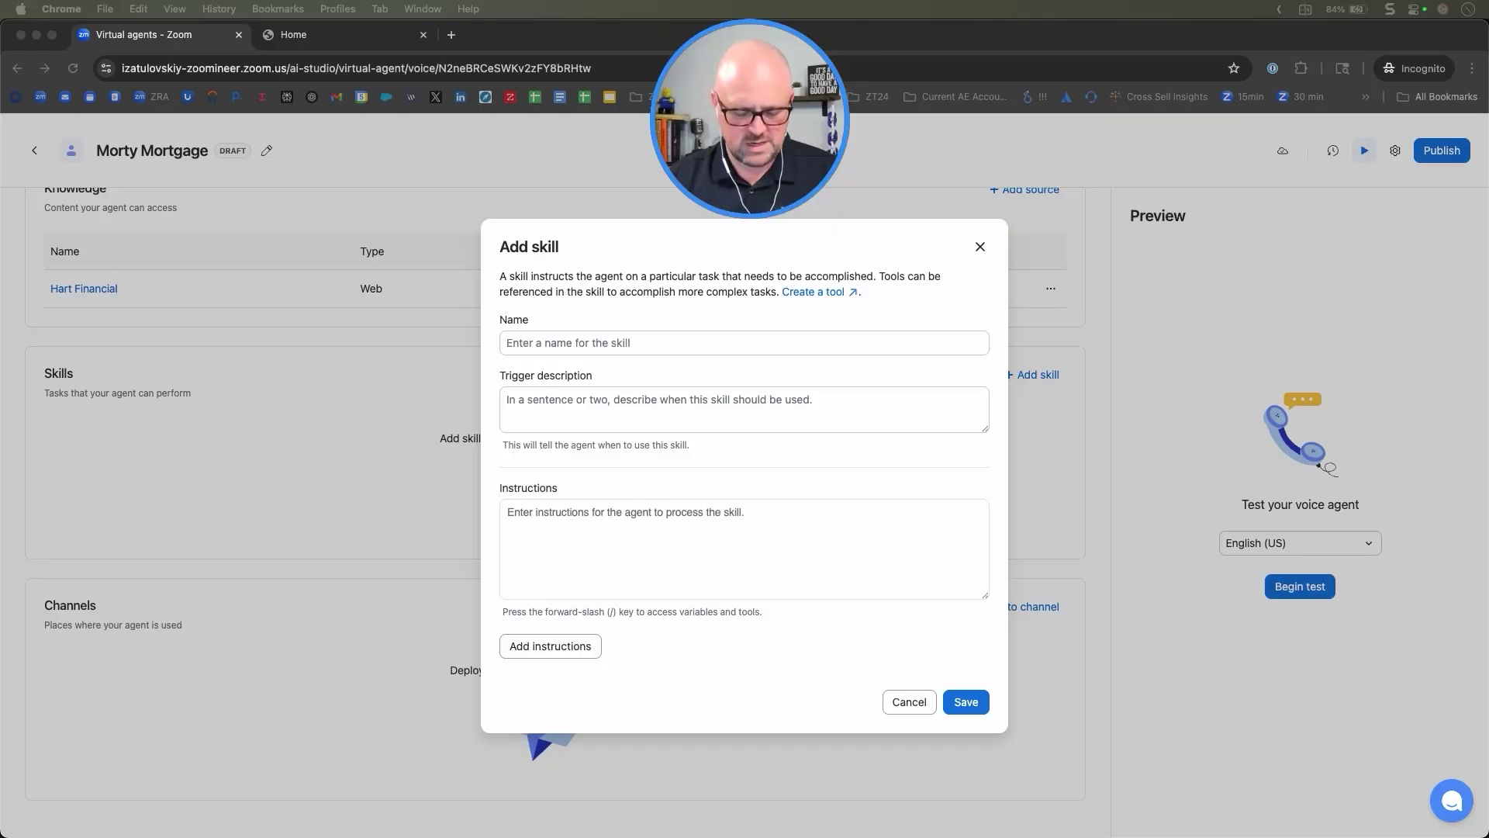
left_click(566, 342)
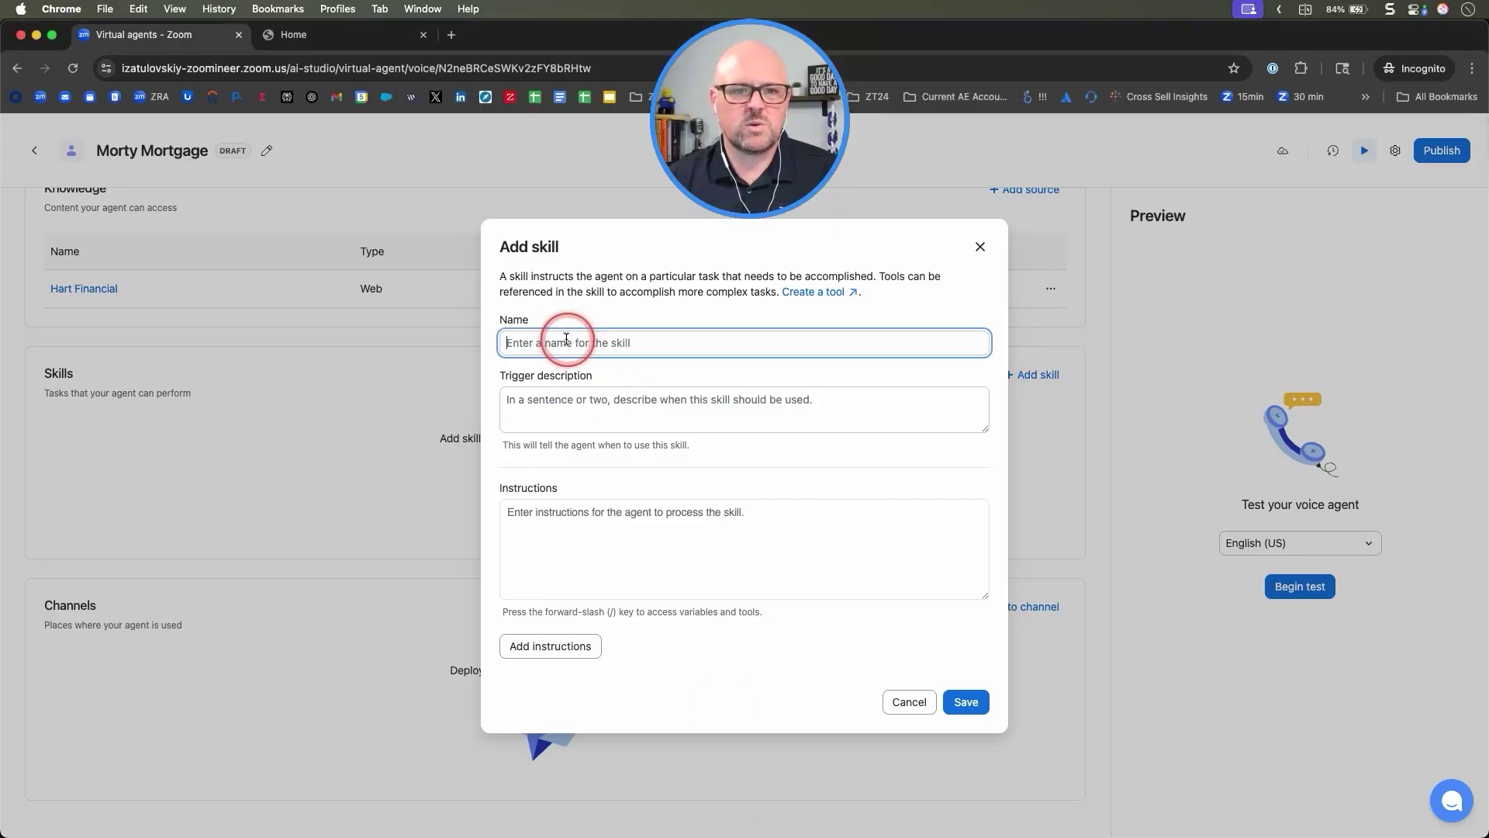
type("Use caller's first name")
left_click(855, 411)
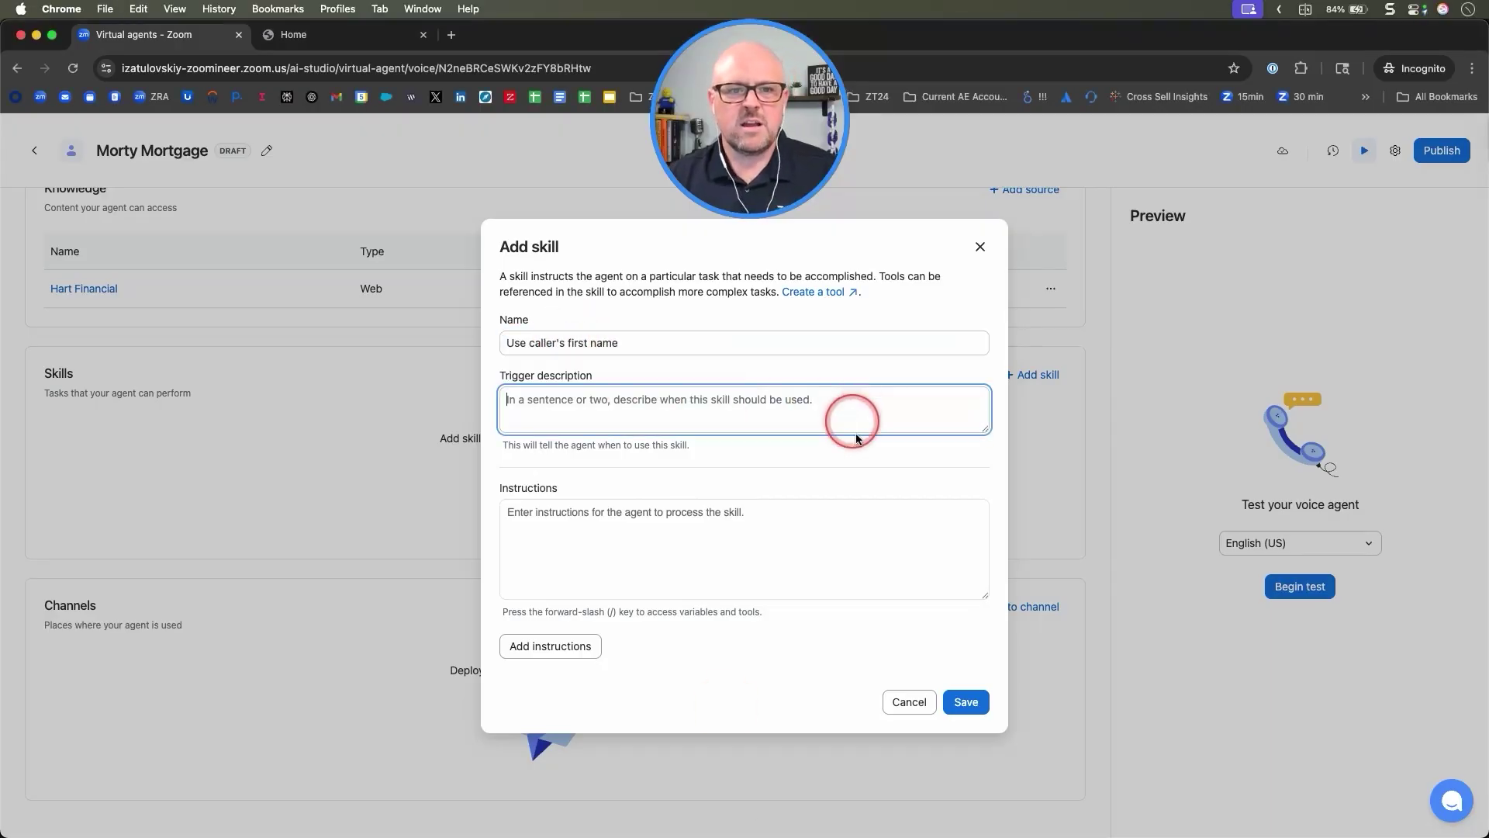
key("super+Tab")
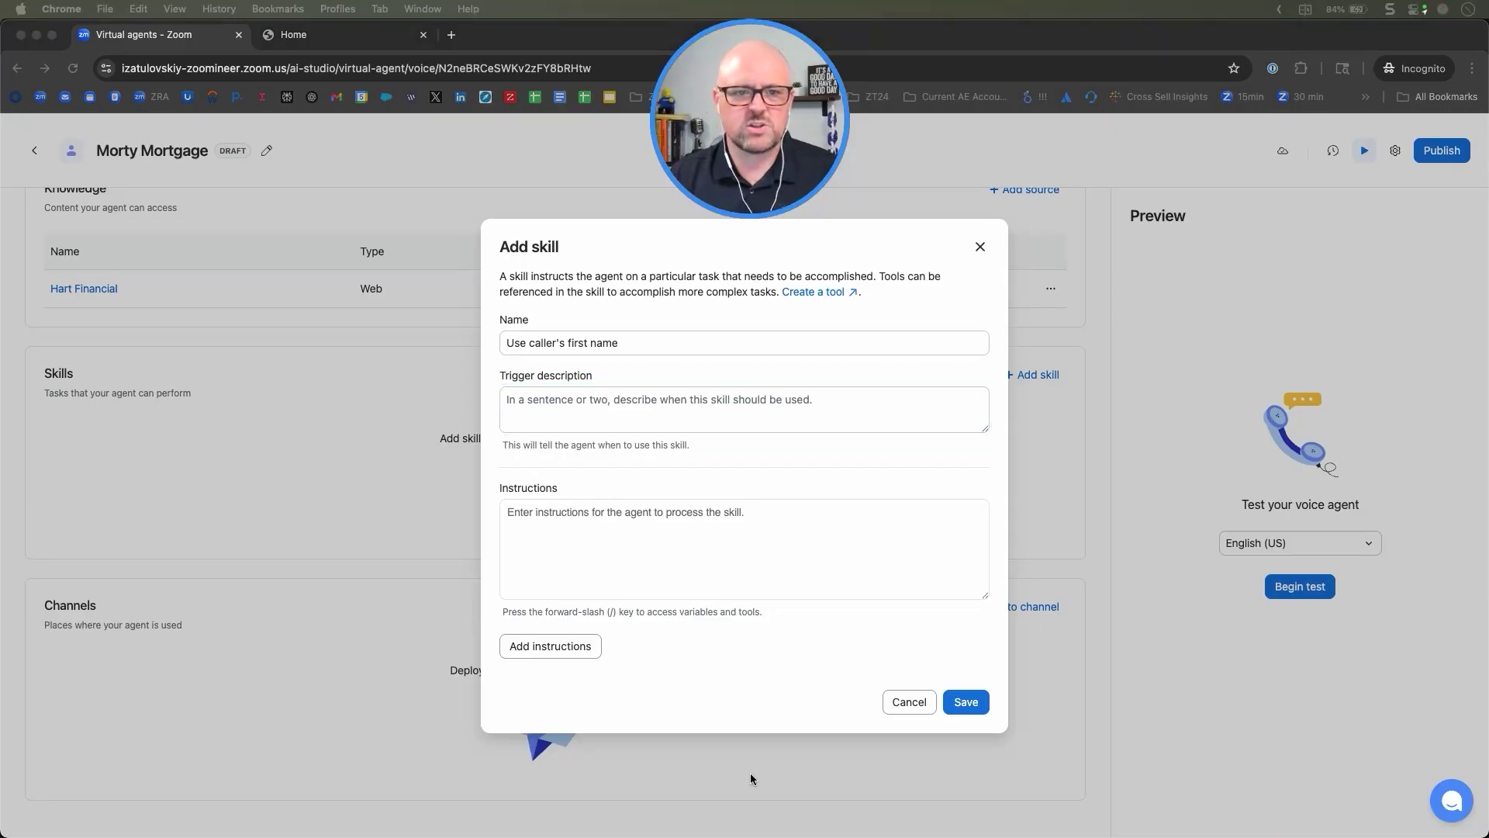
left_click(570, 422)
type("After the caller says their first name, be sure to remember it and use it in the continuing communication.")
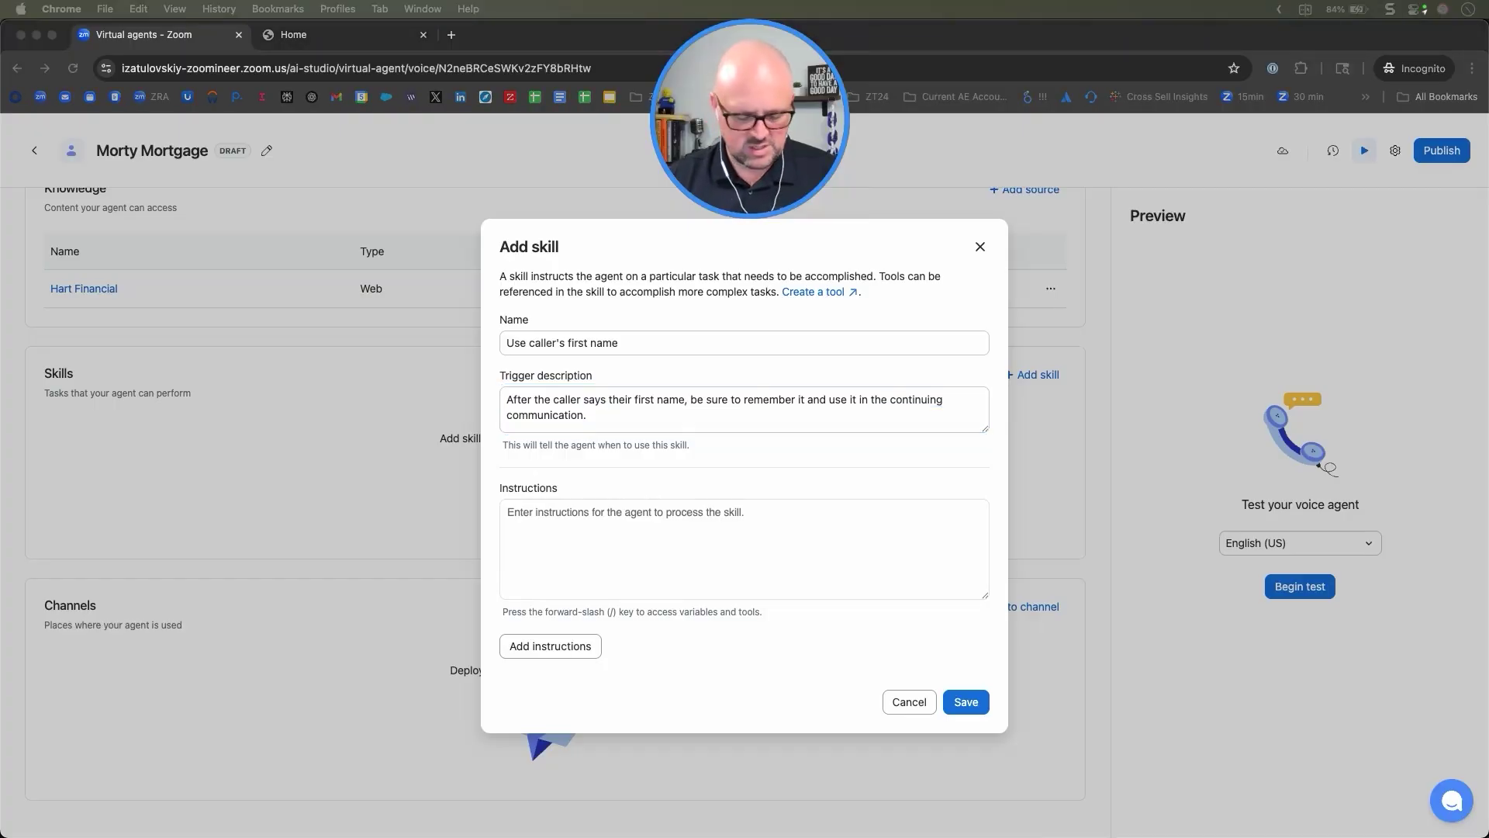
Step: Enter three instructions: remember the caller's first name, refer to them by it, ask how to help; insert global_custom.Customer.FirstName after "remember it as"
left_click(564, 515)
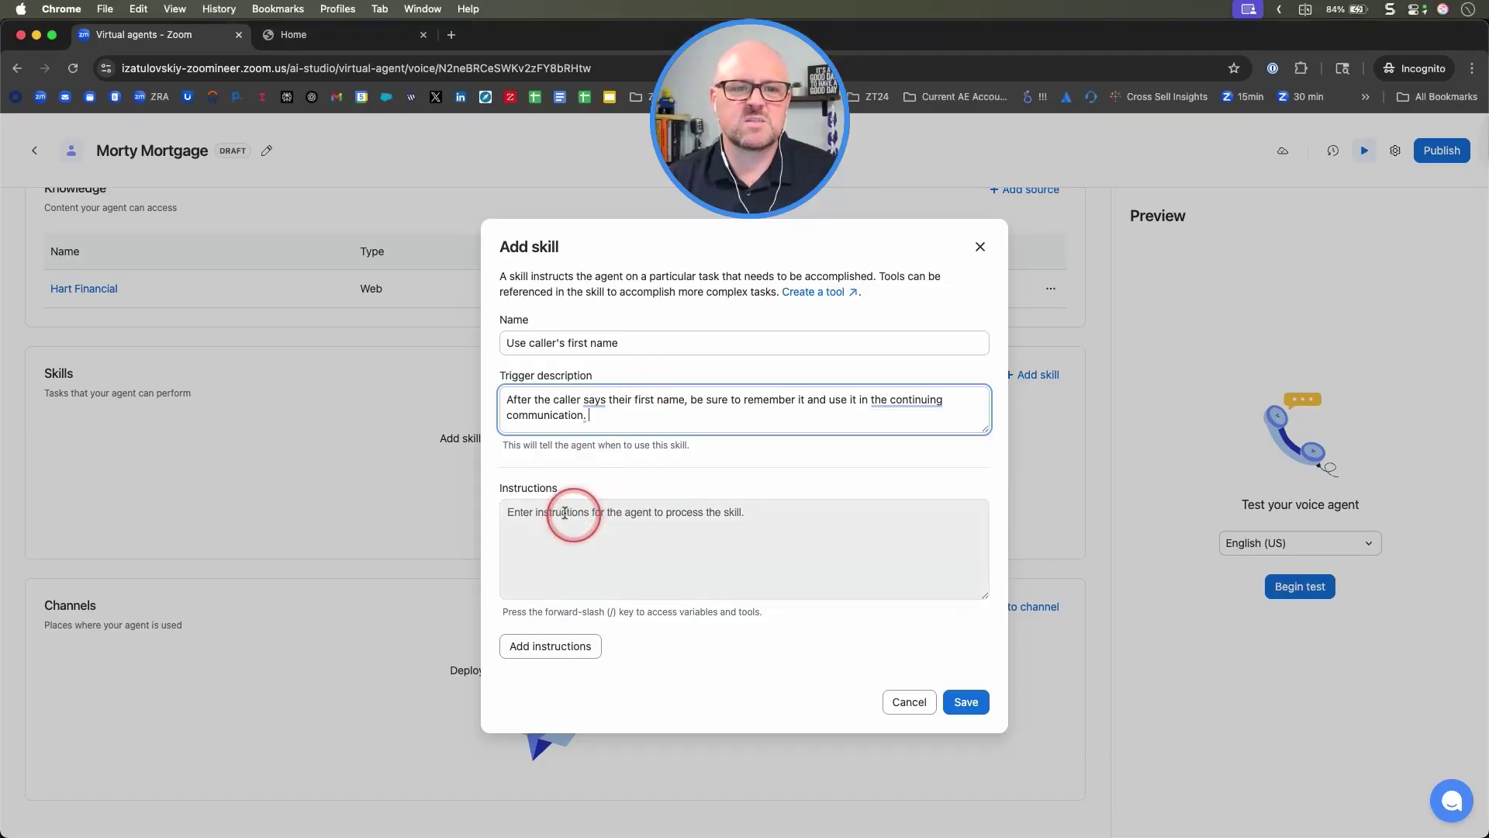
type("1) Whenever a caller says their first name, remember it as 2) For the duration of the call, refer to the caller as 3) After capturing their first name, ask how you can help them today.")
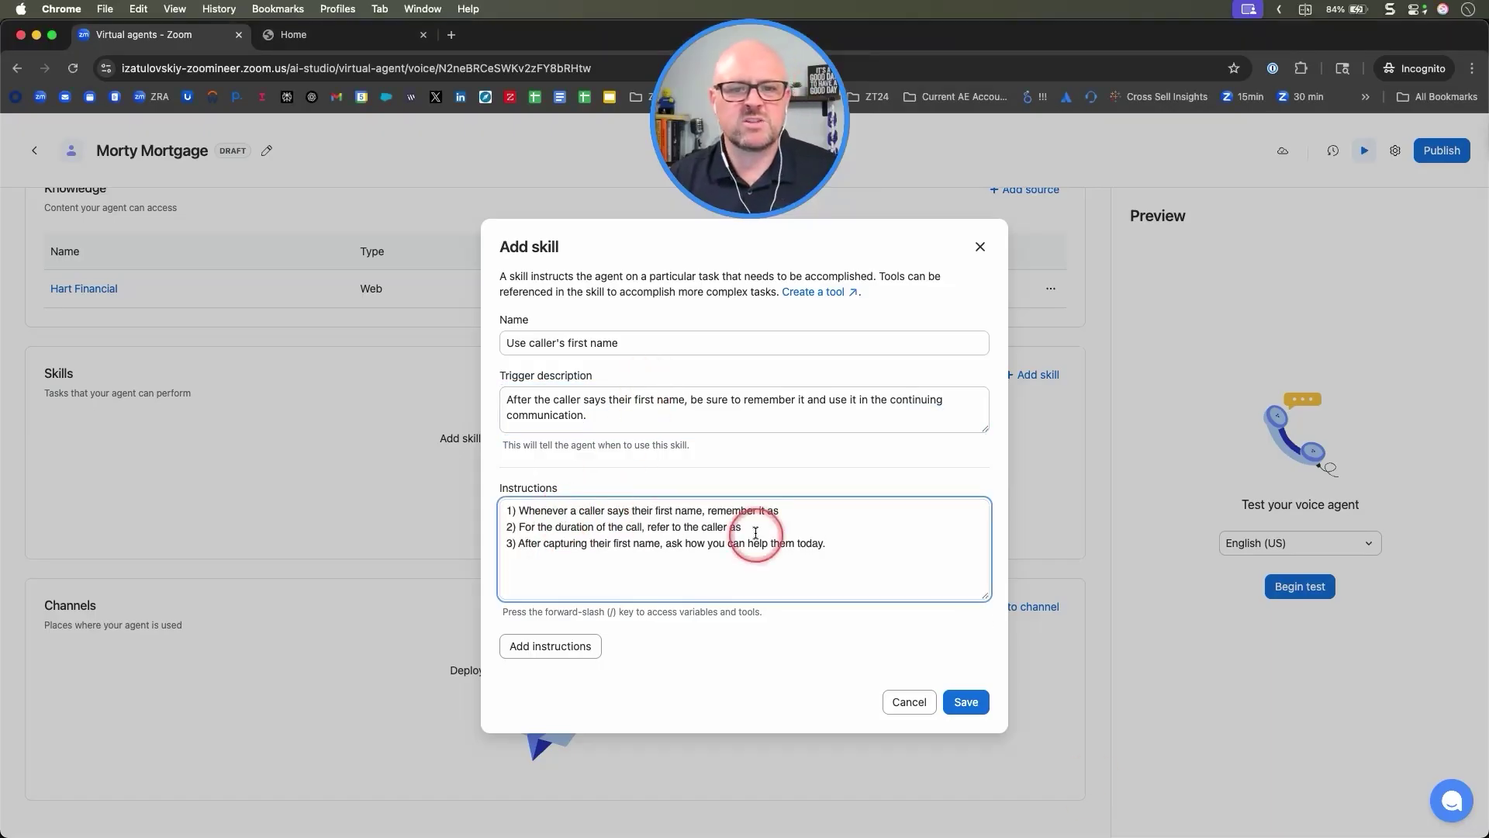
left_click(808, 510)
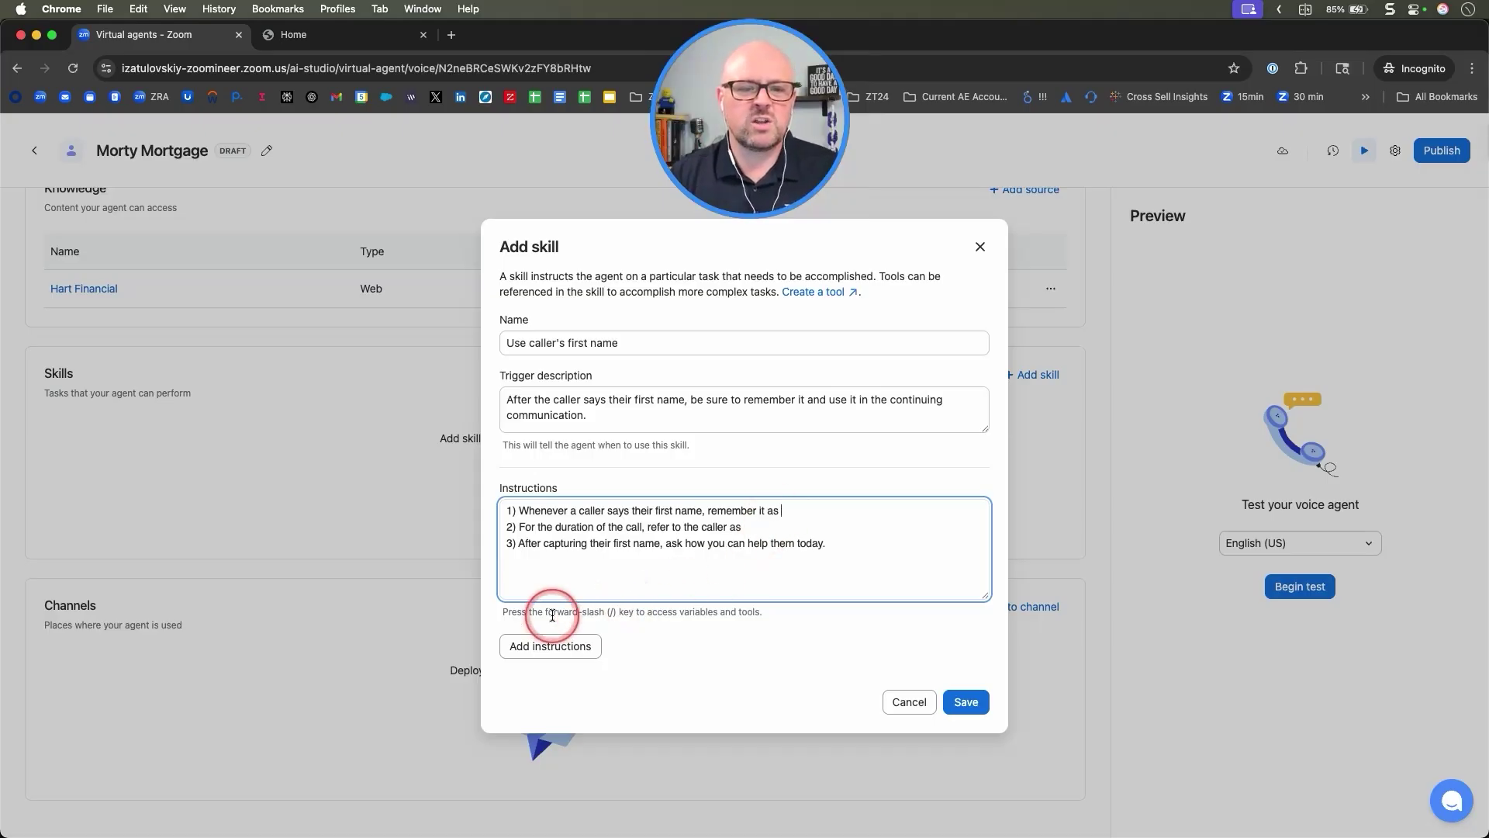
left_click(814, 512)
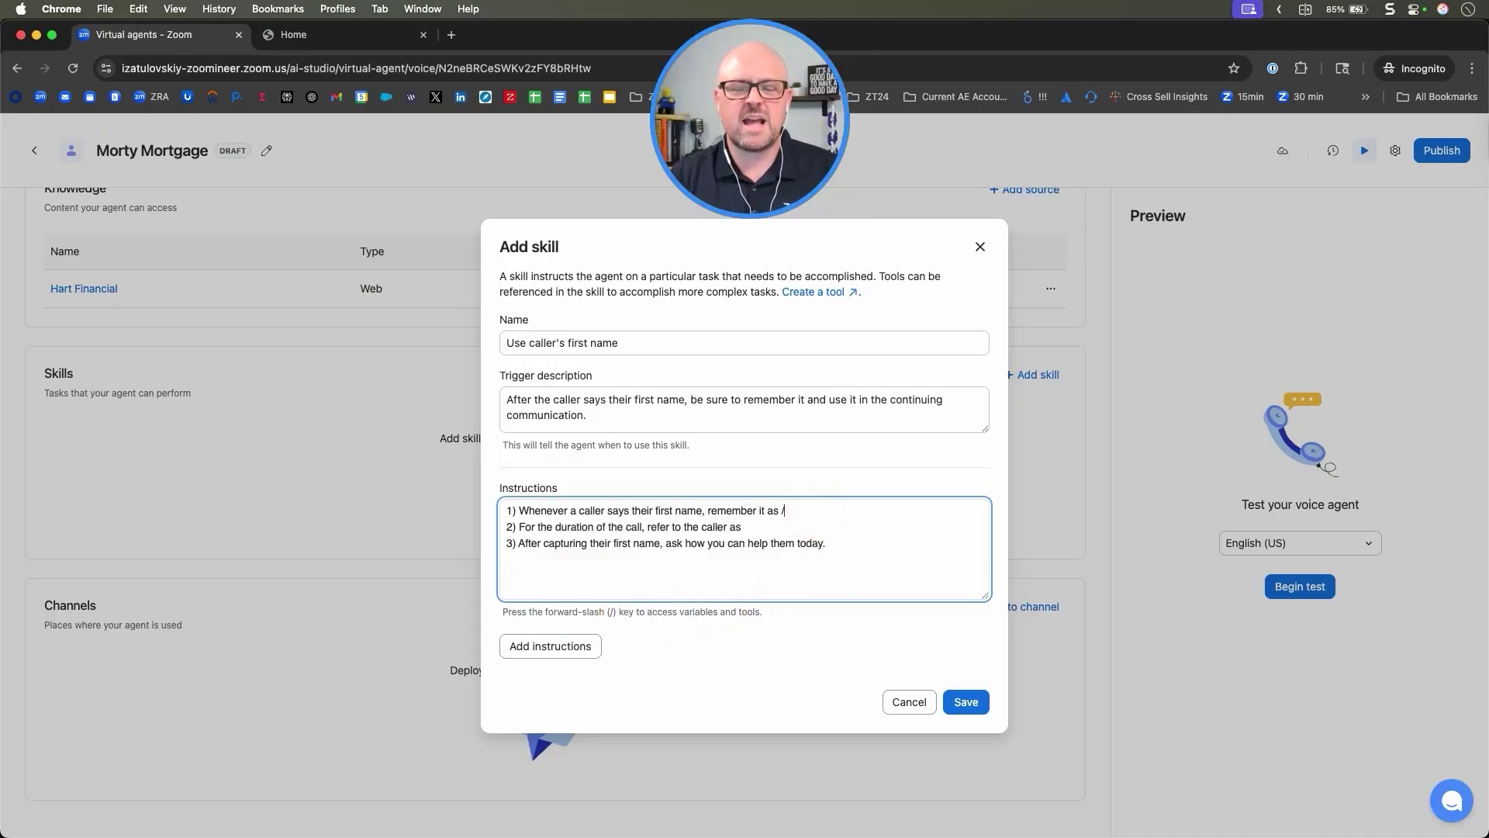
type("/f")
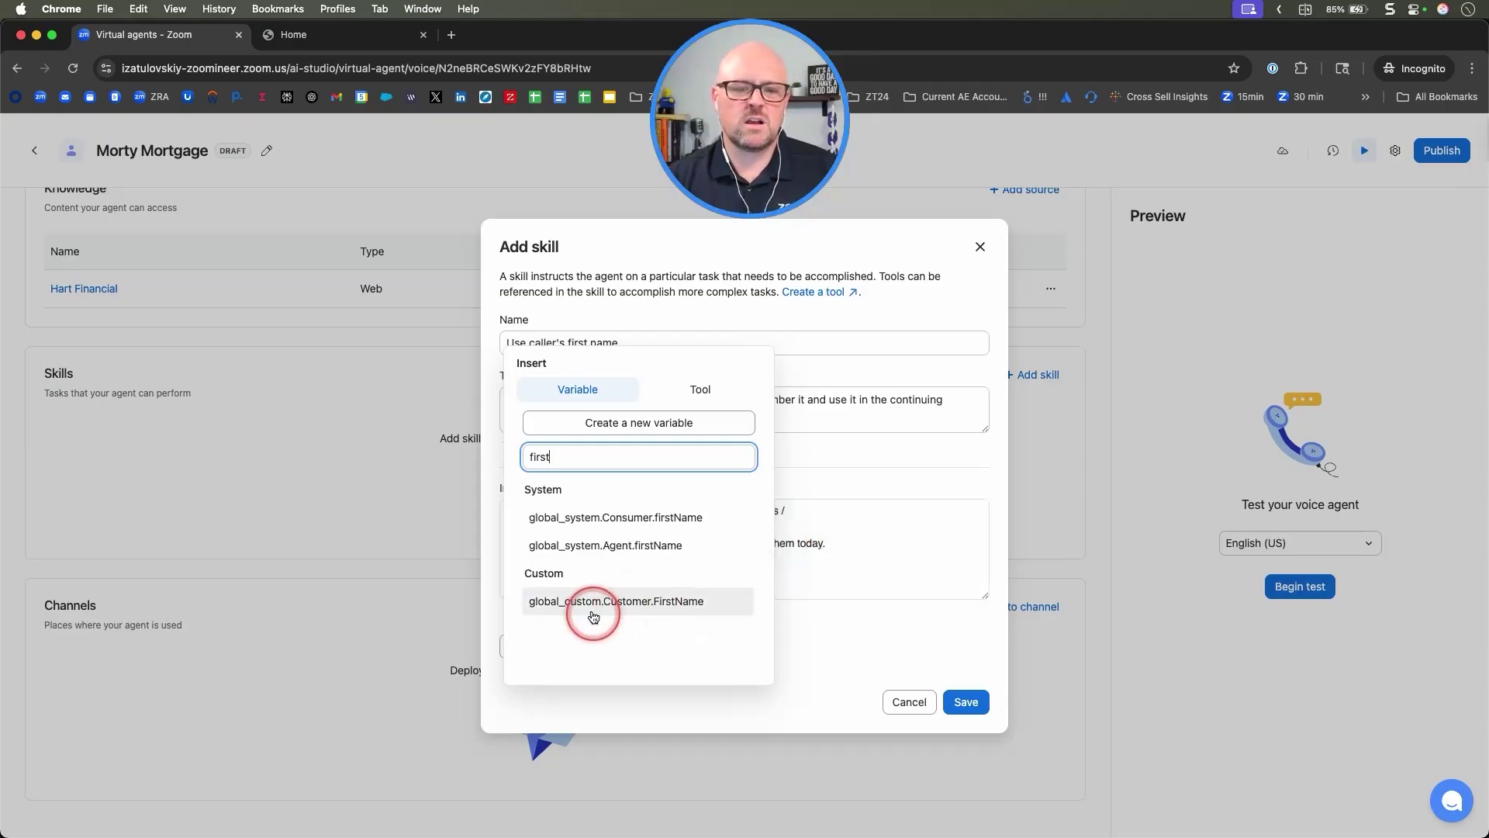
left_click(678, 603)
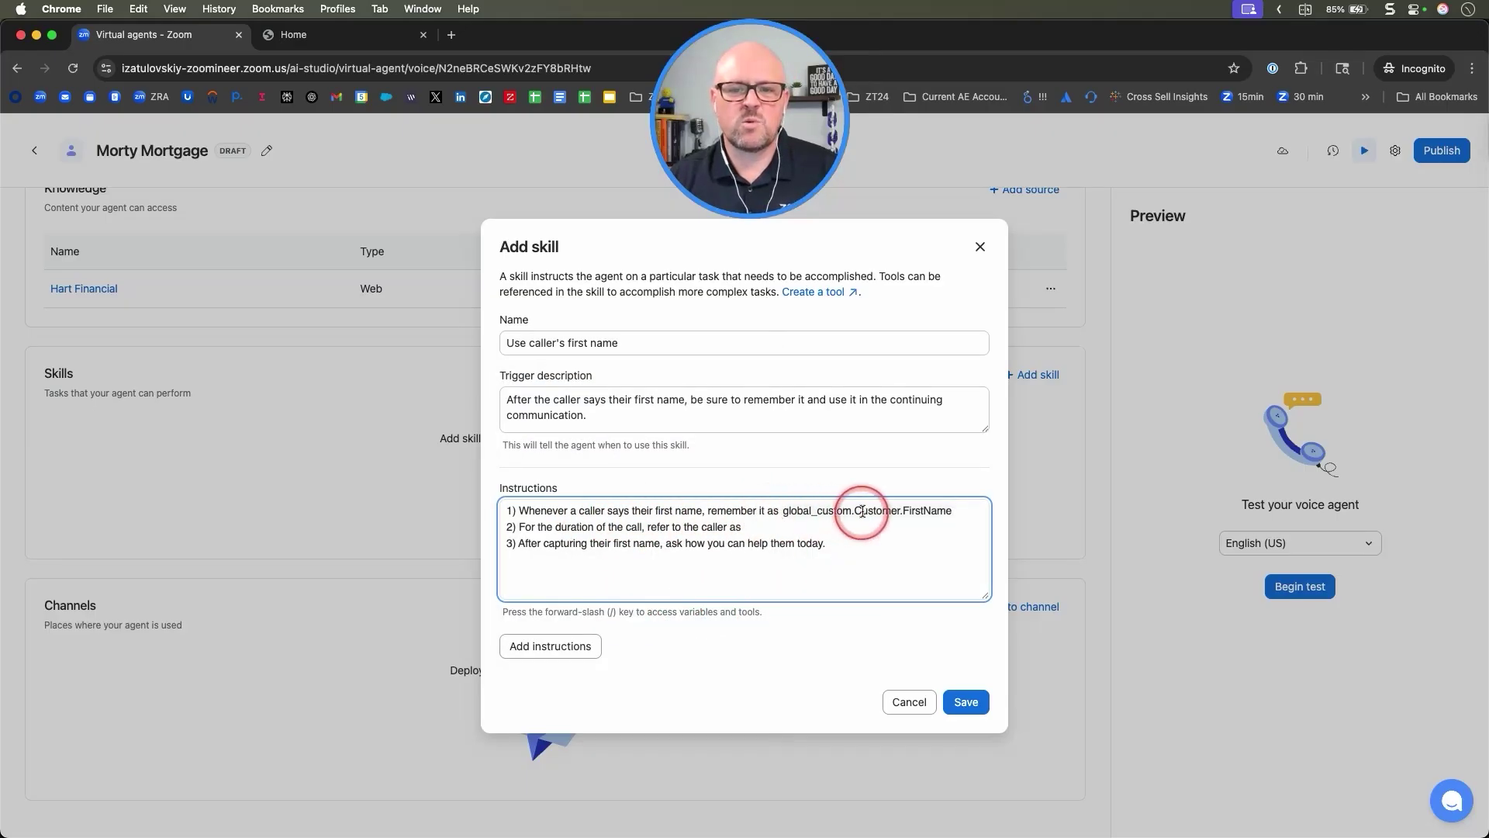
Step: Insert the global_custom.Customer.FirstName variable after "refer to the caller as" in the second instruction and save the skill
left_click(793, 526)
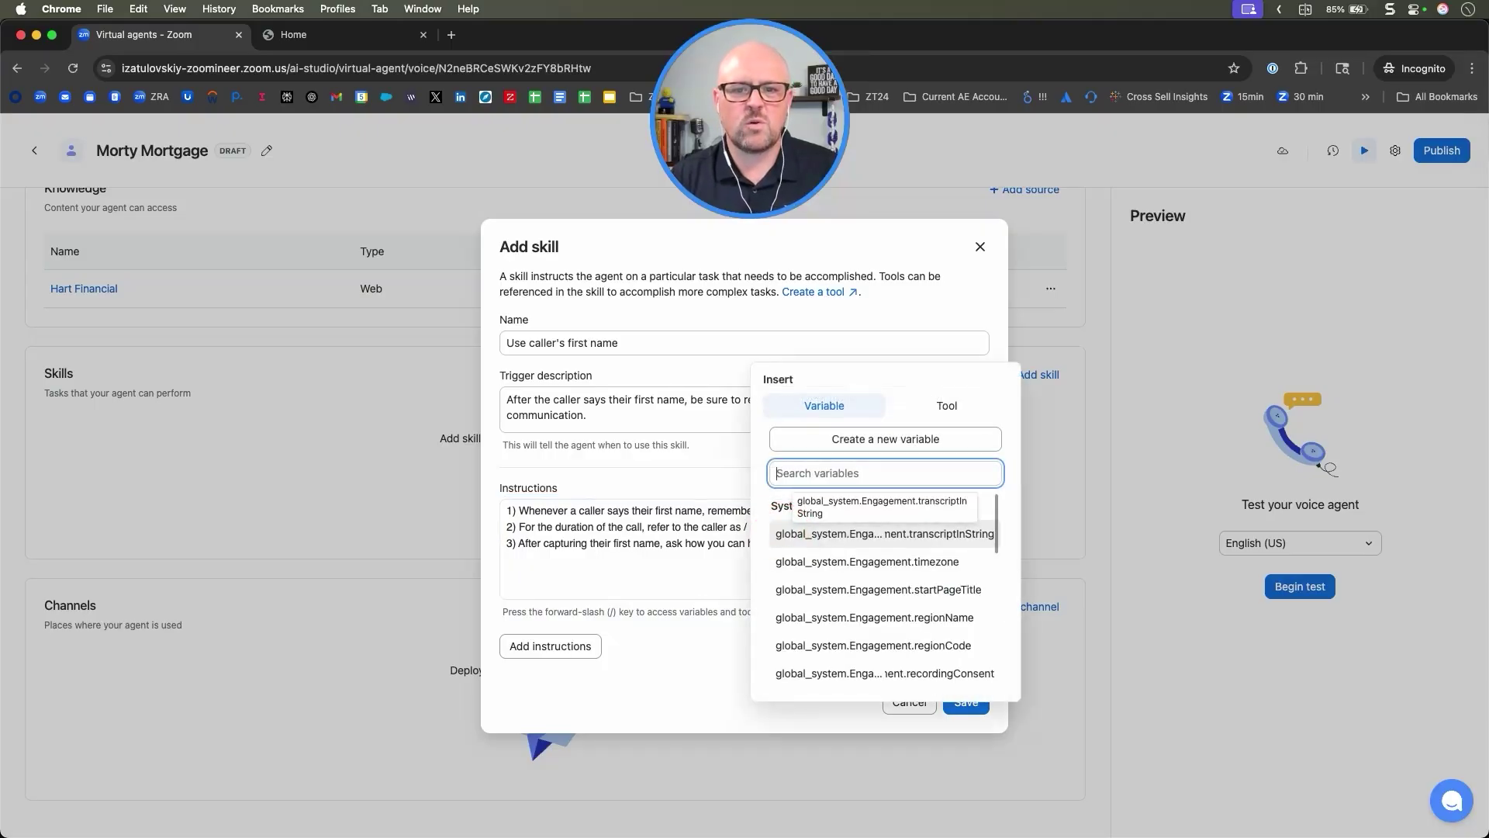
type("first")
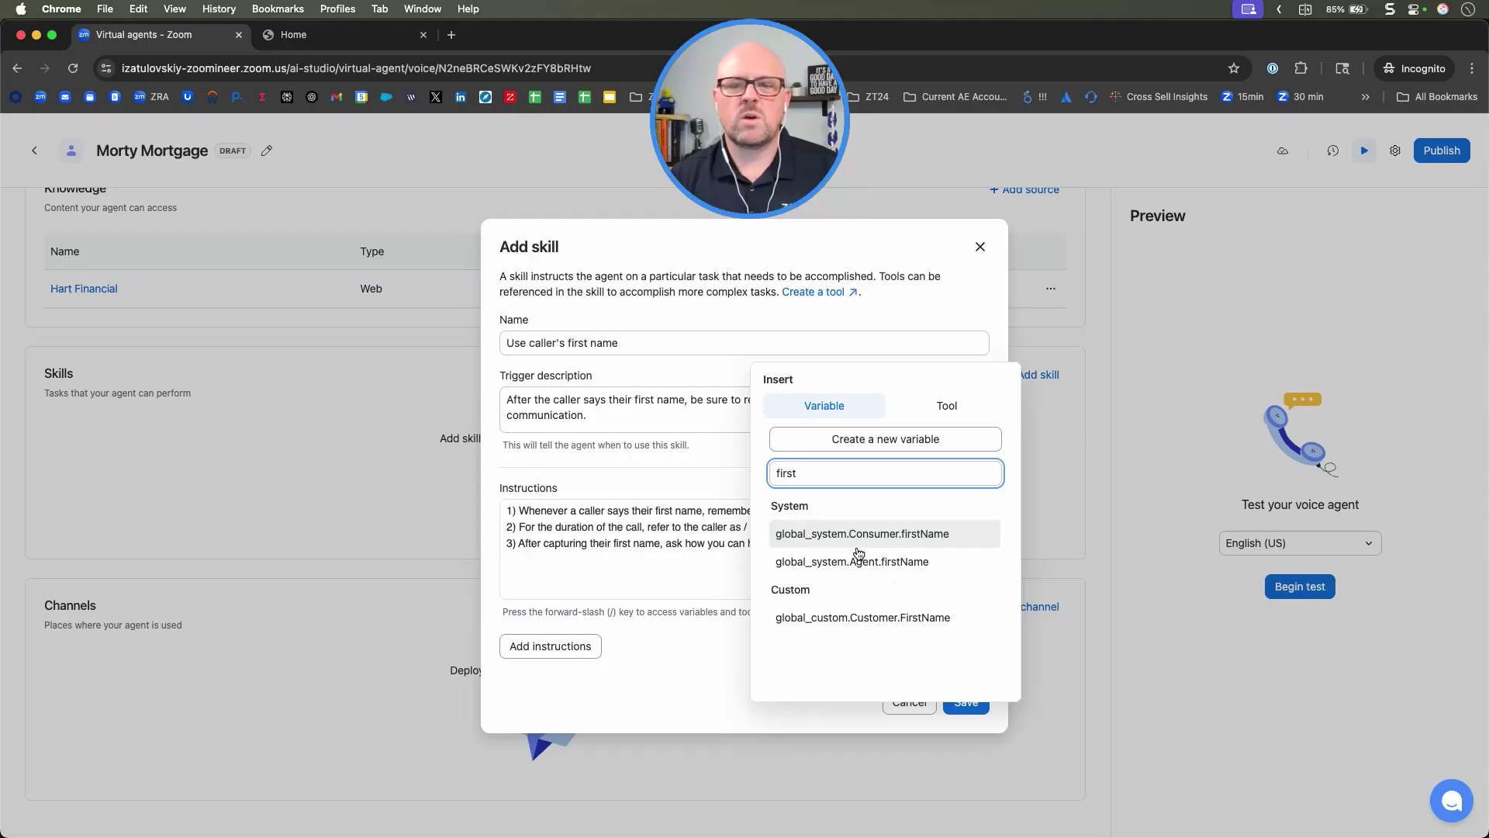
left_click(892, 621)
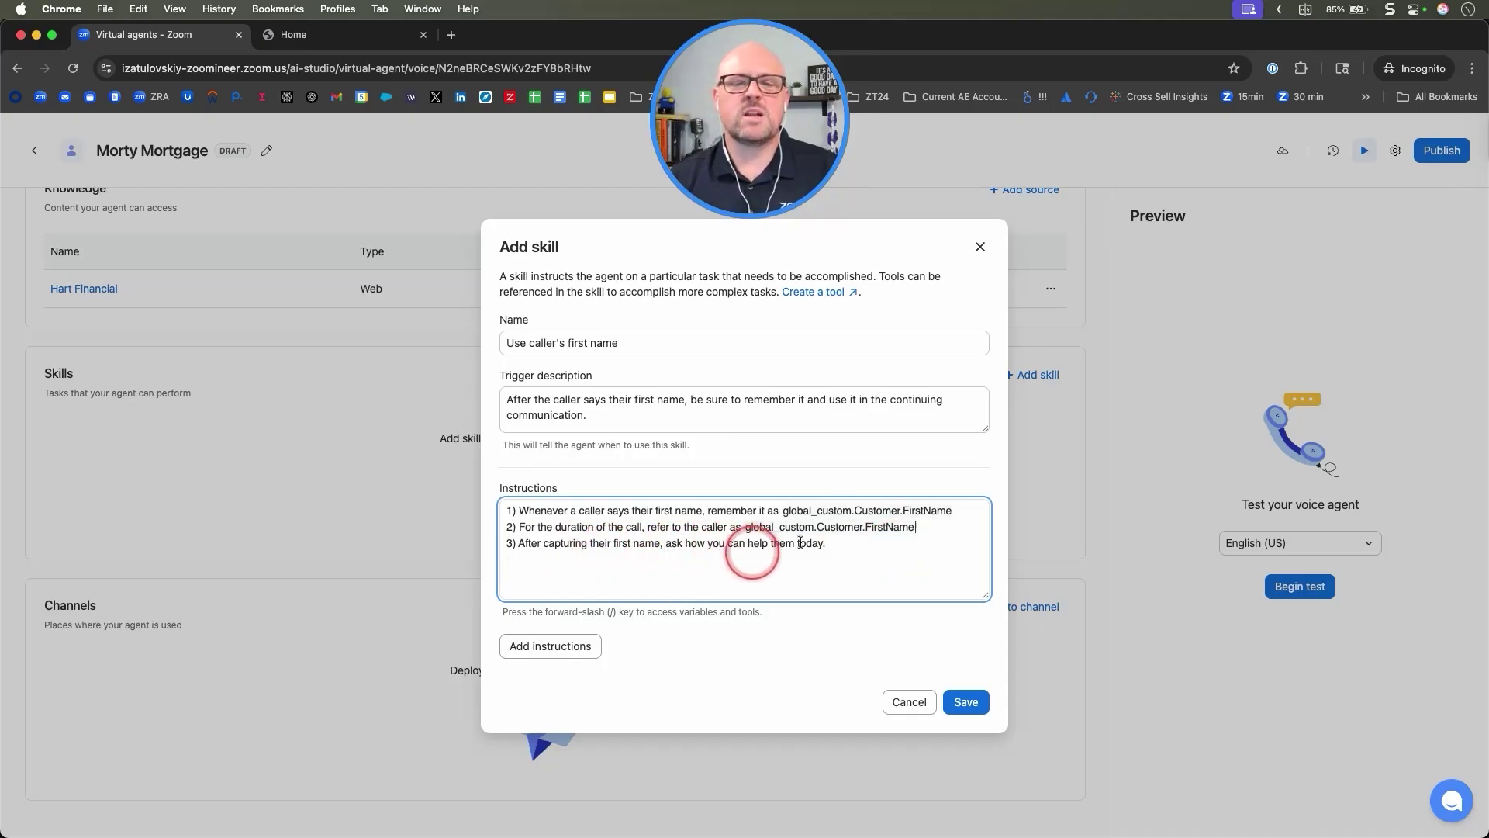
left_click(968, 701)
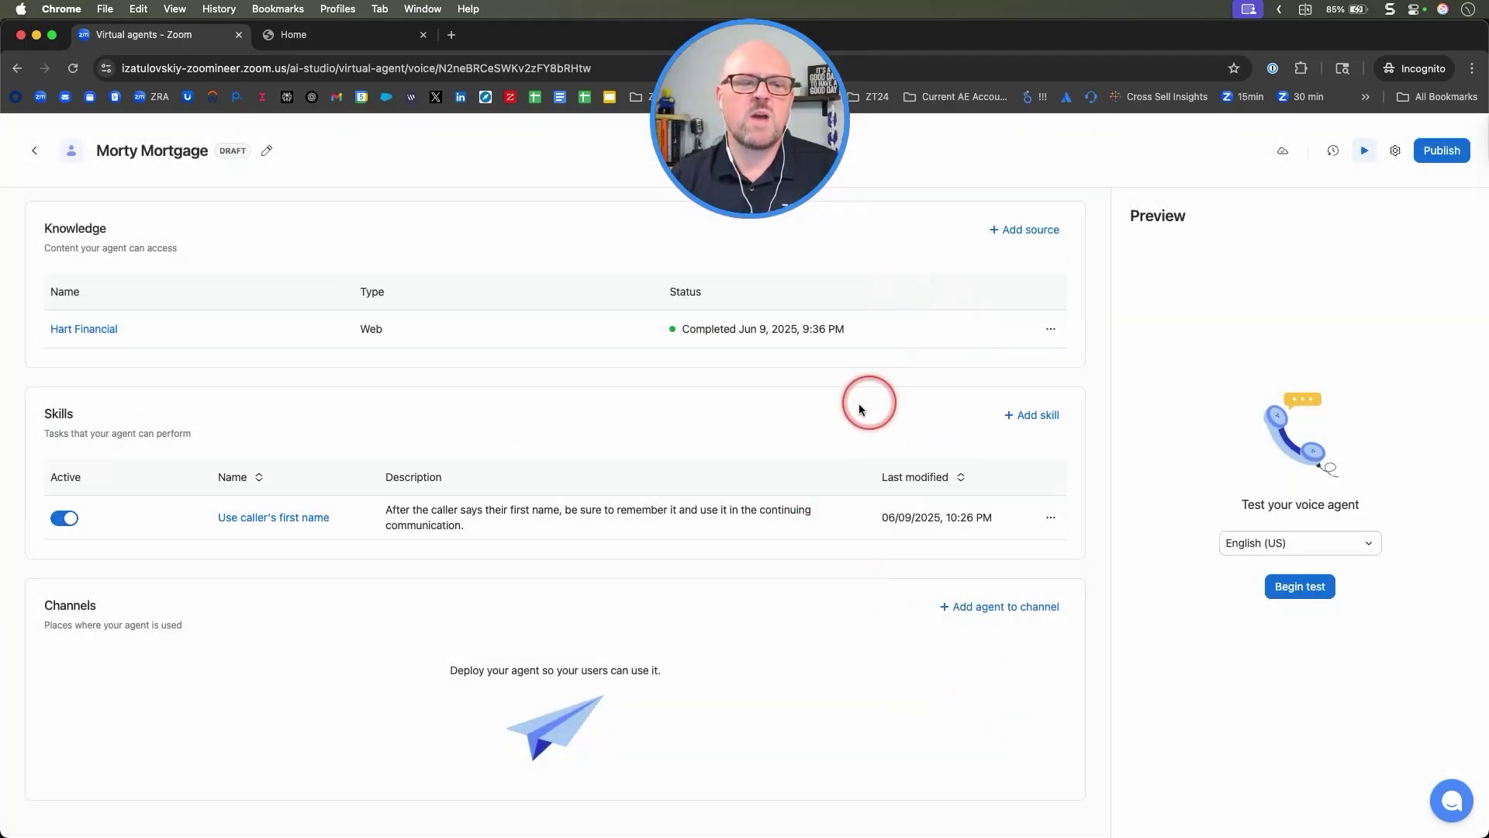
Step: Start a preview test of the Morty Mortgage voice agent in English (US)
scroll(757, 434, "up", 2)
scroll(758, 439, "up", 6)
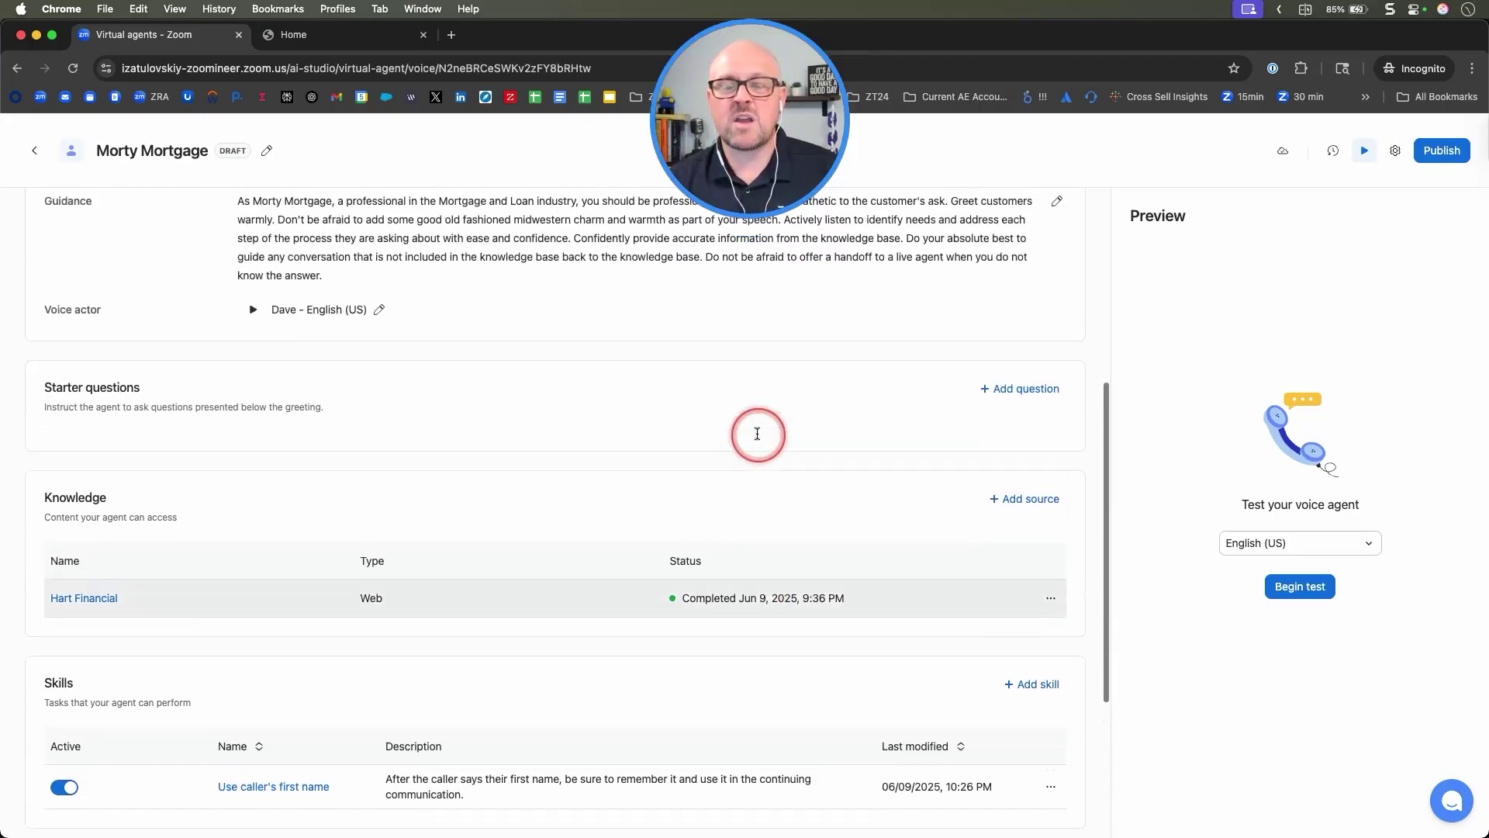
scroll(758, 401, "up", 2)
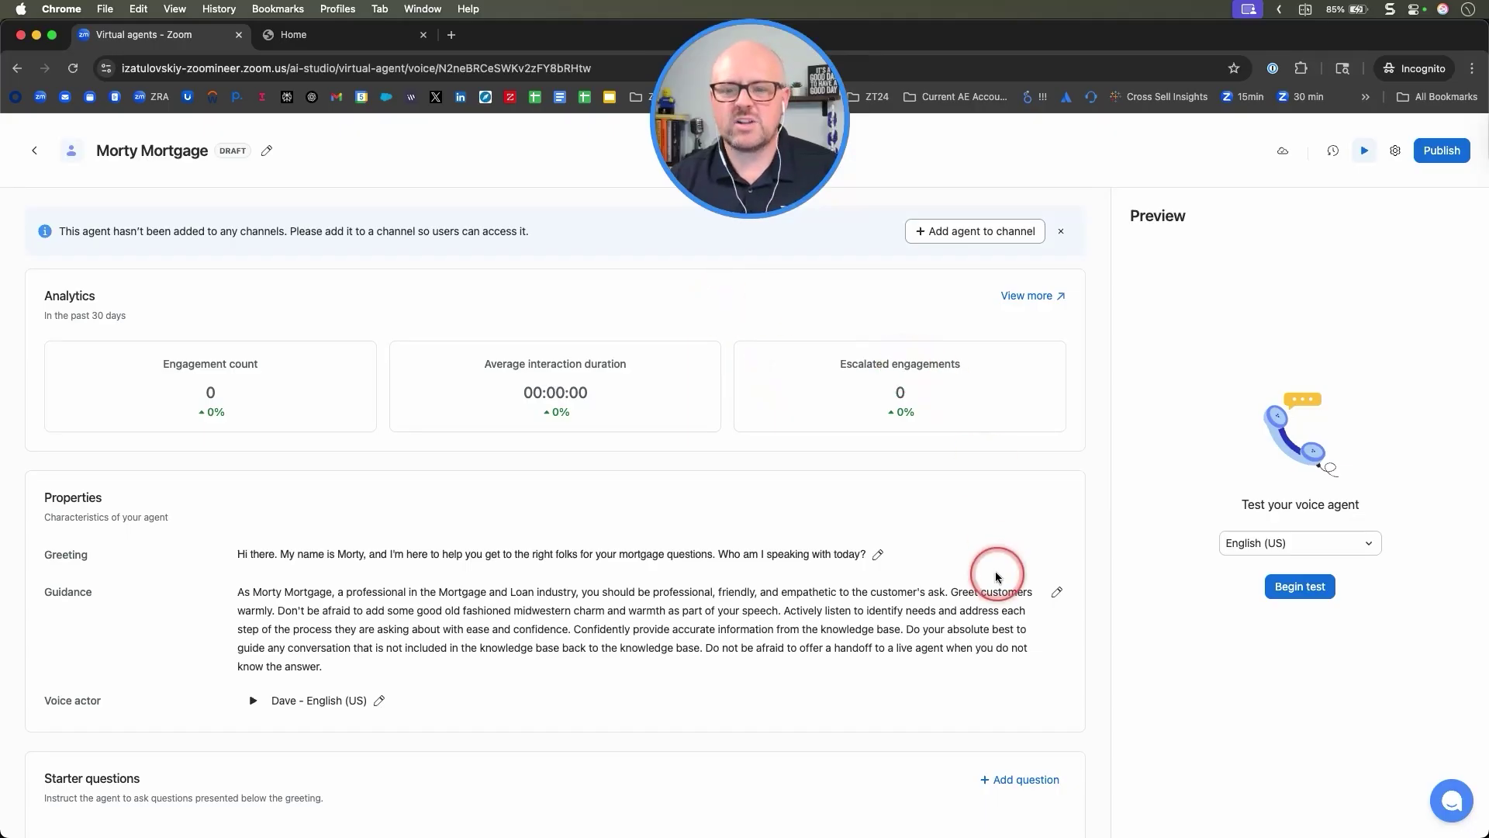
left_click(1308, 589)
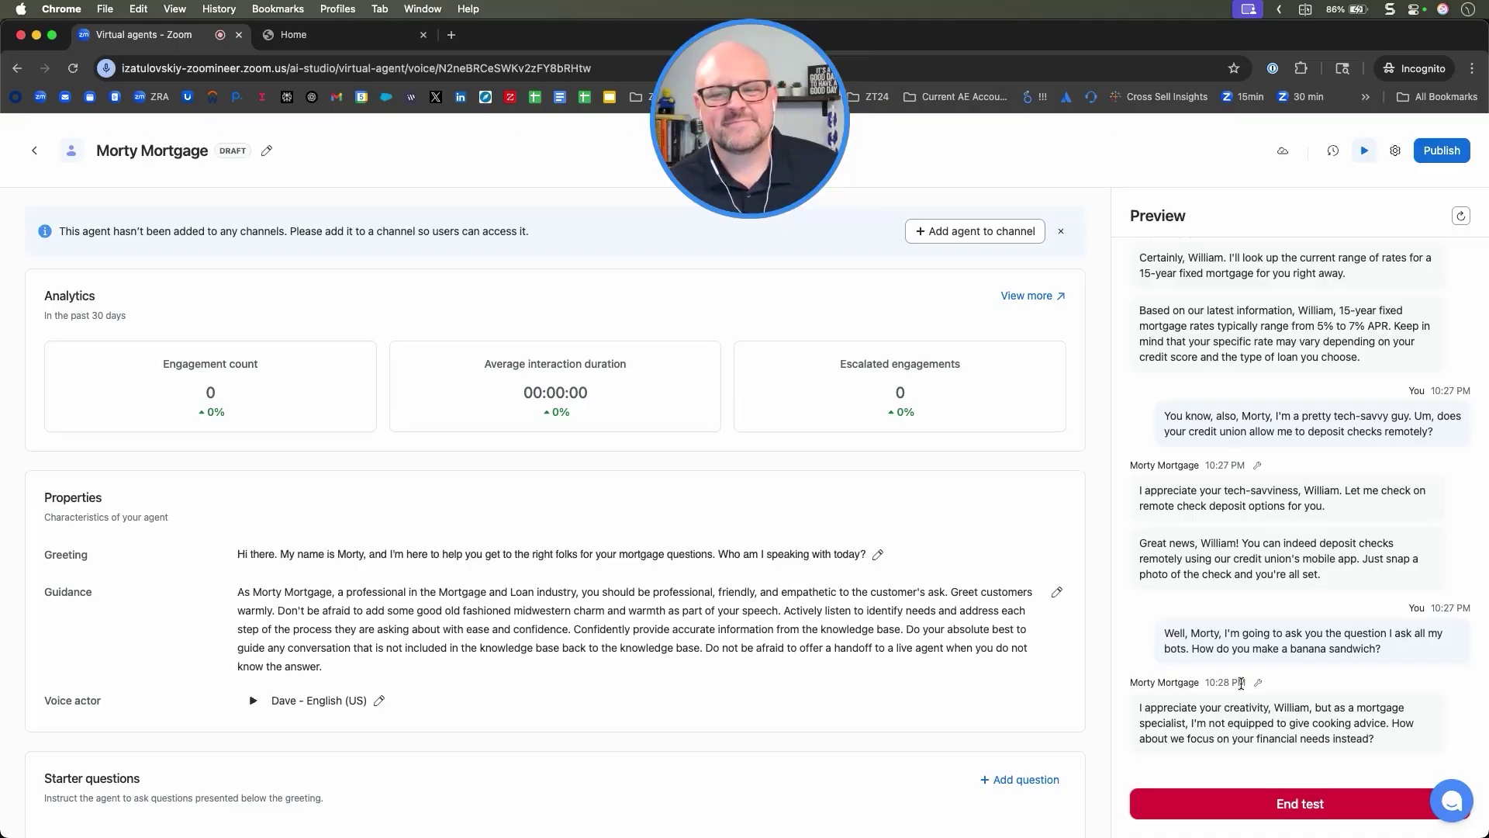
Step: End the Morty Mortgage voice test and open the Mary Mortgage chat agent from the virtual agents list
left_click(1329, 806)
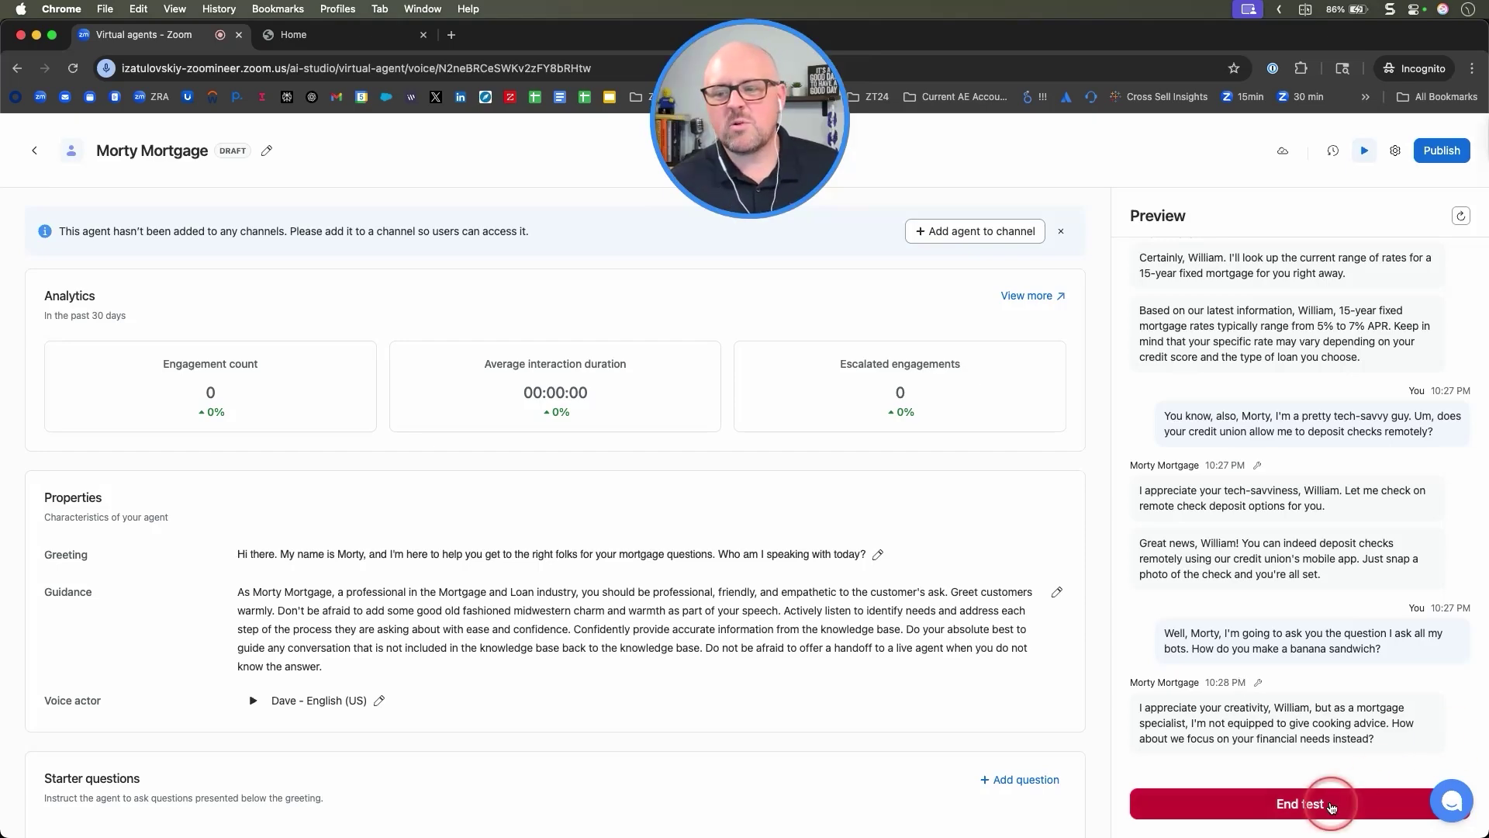
left_click(1142, 637)
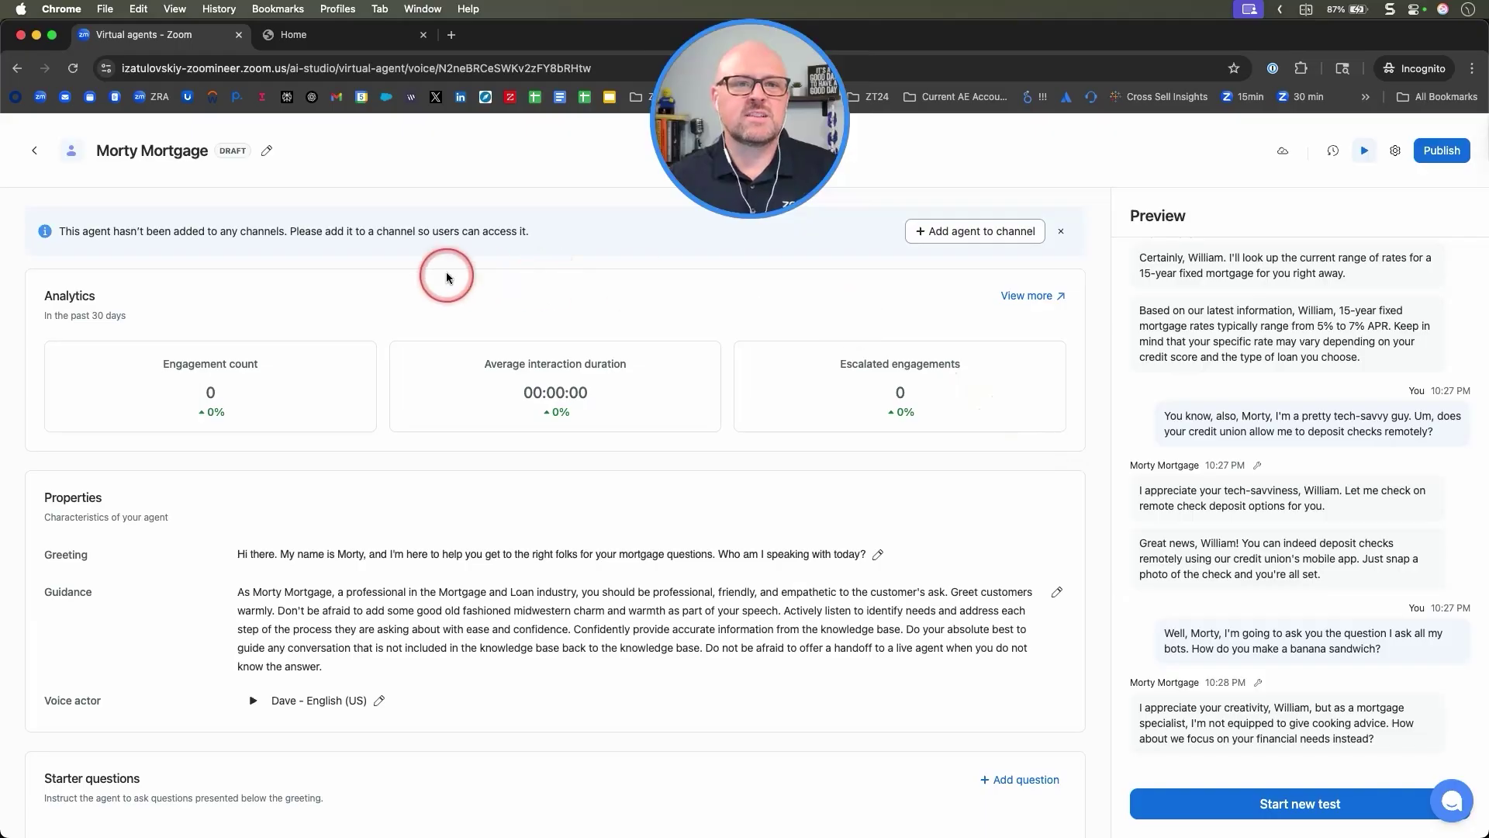
left_click(46, 152)
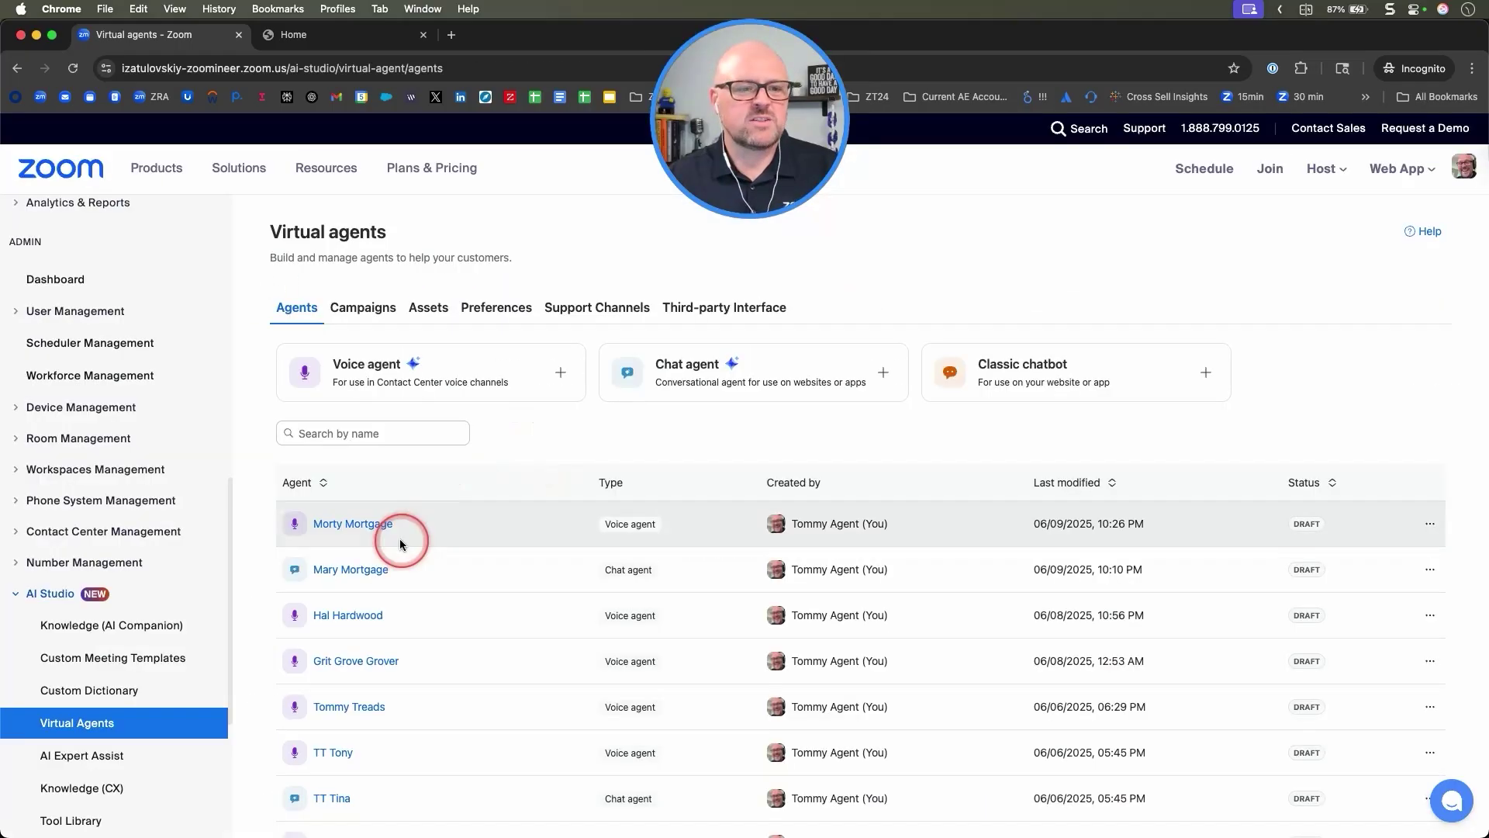
left_click(369, 568)
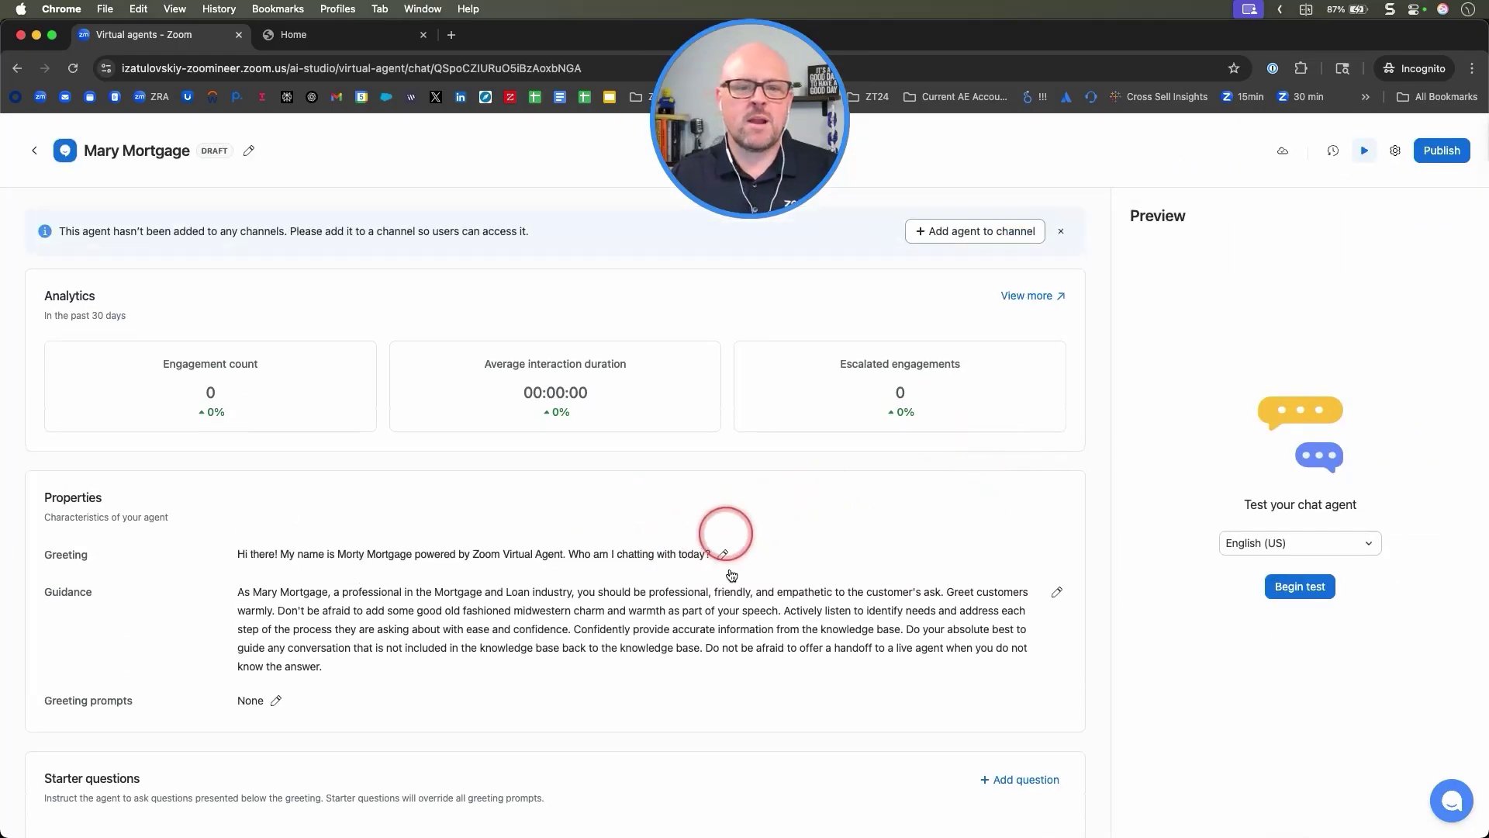
Step: Start a new instruction-based skill for the Mary Mortgage chat agent and name it "Use chatter's first name"
scroll(620, 484, "down", 3)
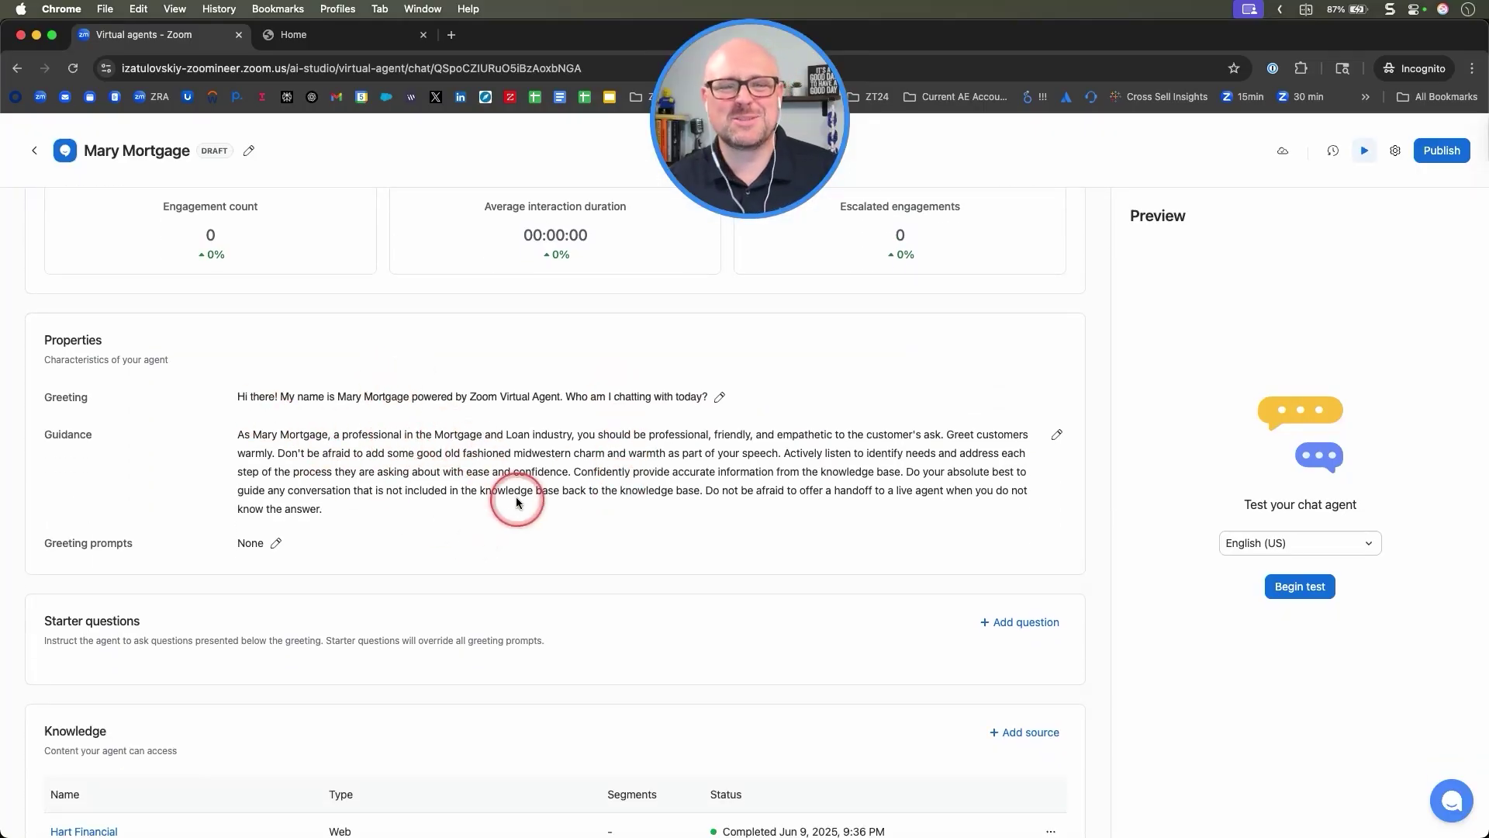
scroll(423, 578, "down", 5)
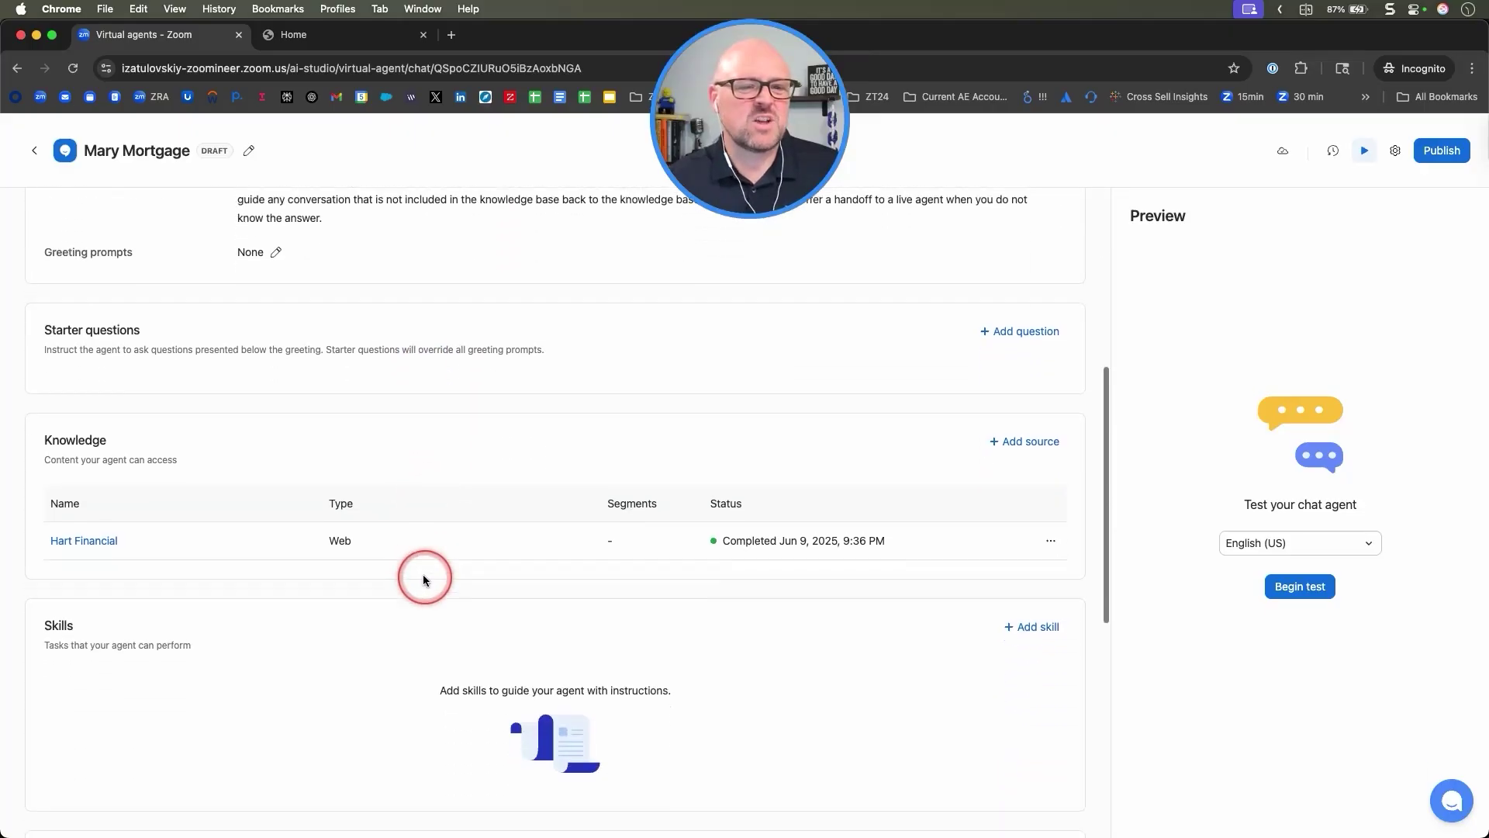
scroll(424, 578, "up", 1)
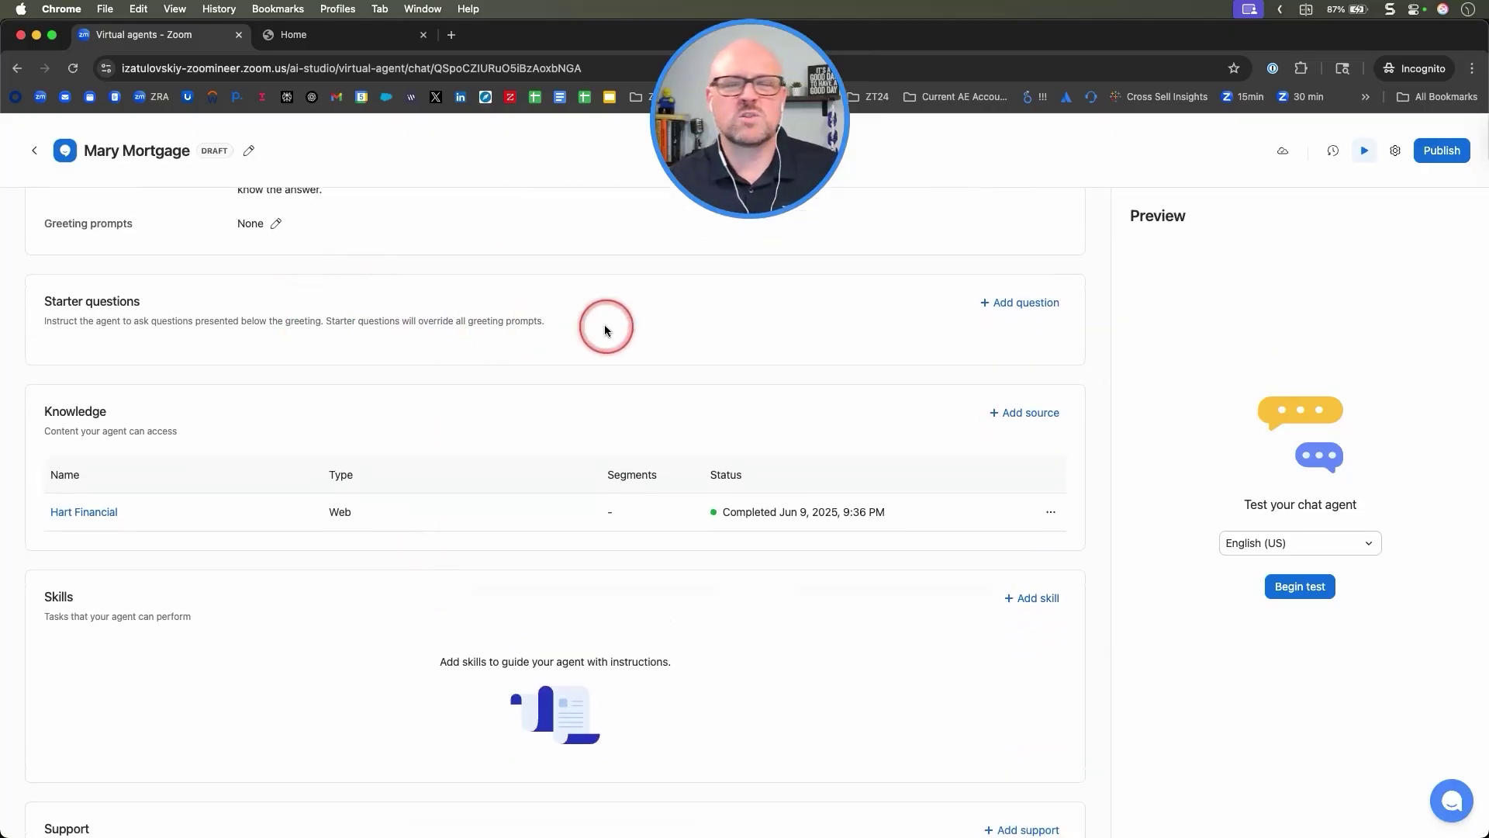
scroll(618, 422, "down", 2)
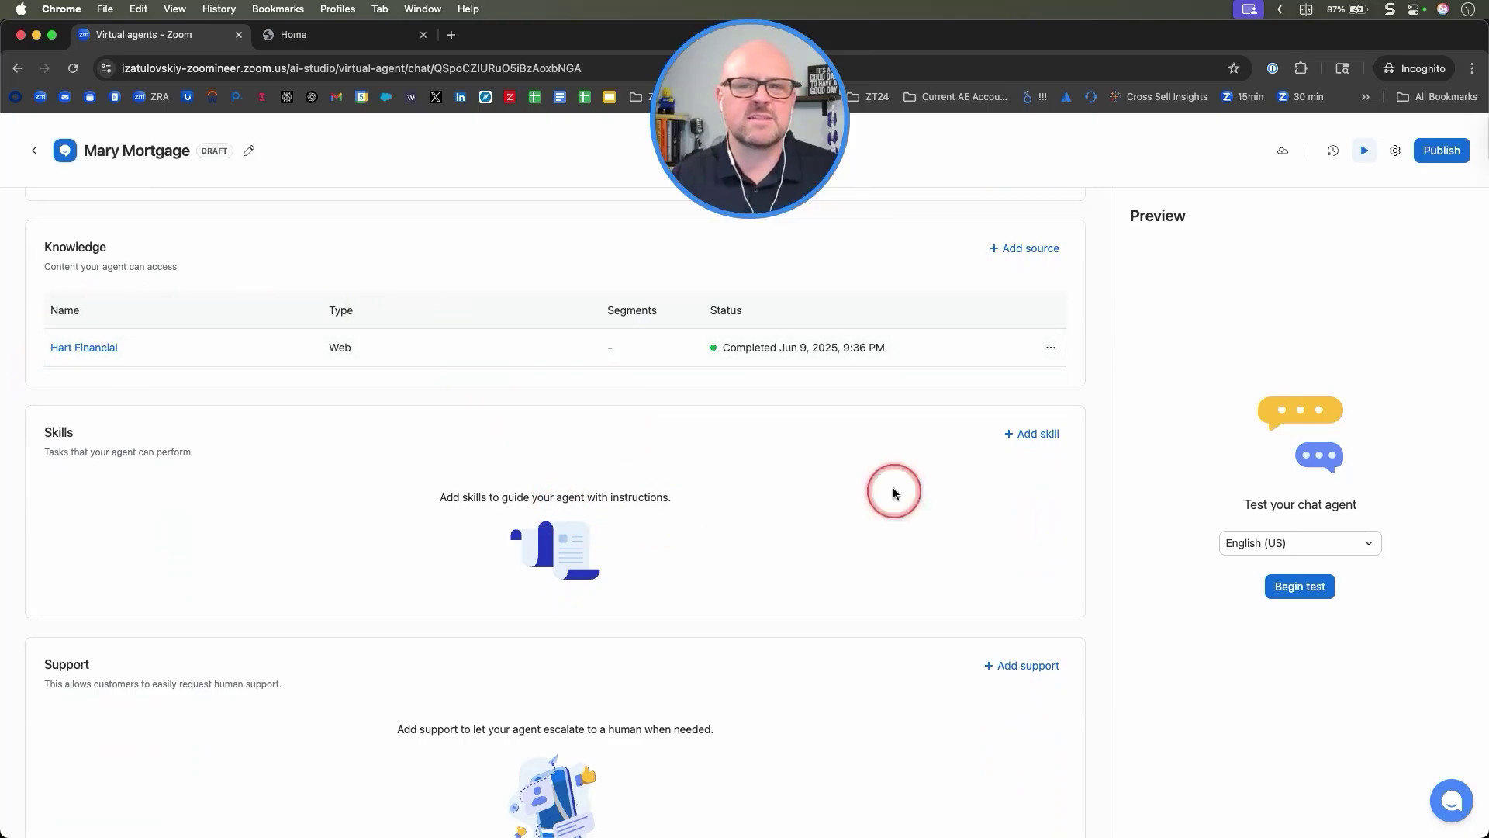
left_click(1039, 433)
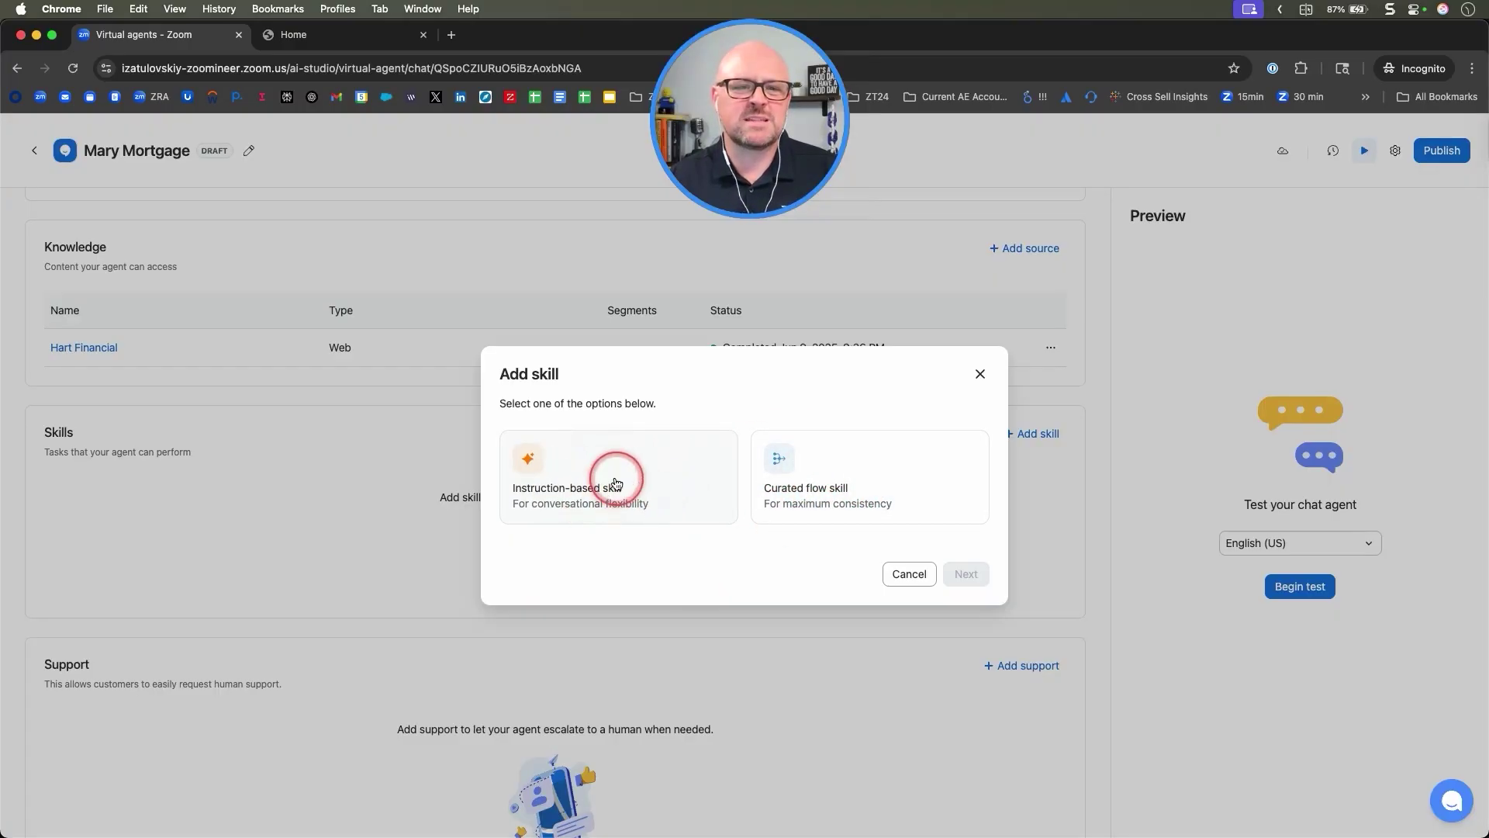
left_click(572, 484)
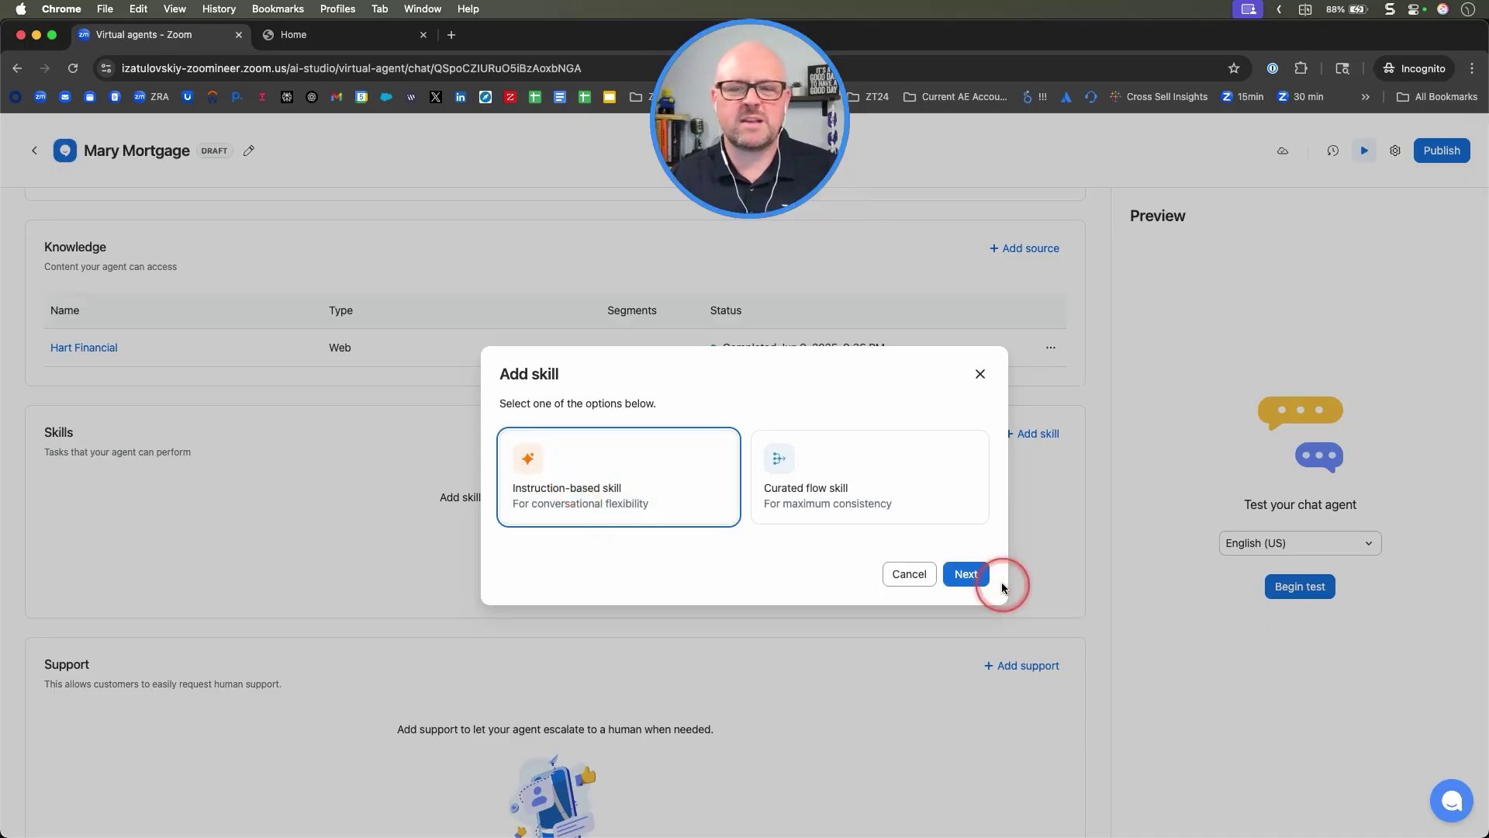
left_click(968, 574)
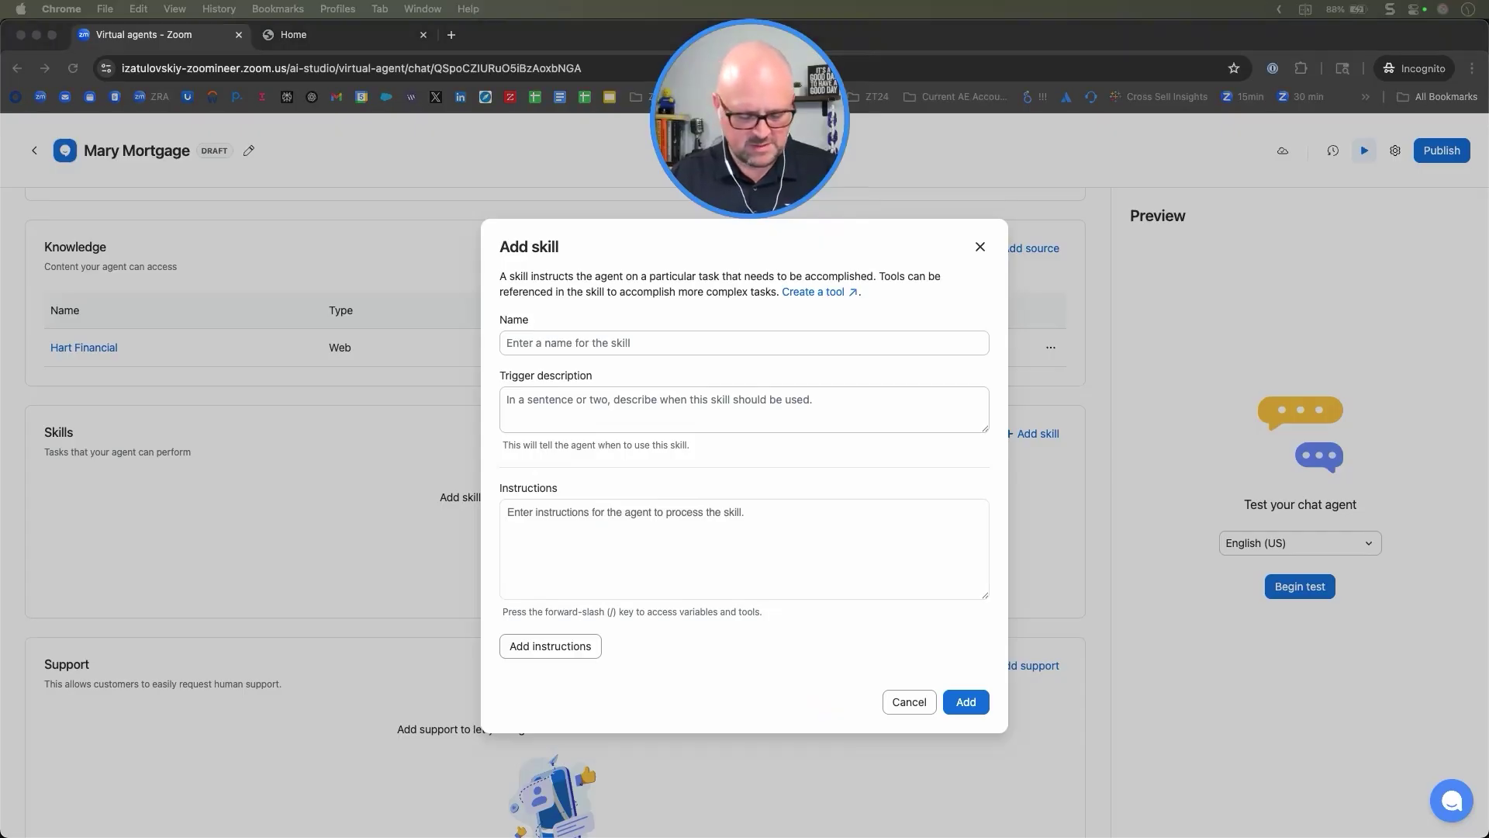
left_click(534, 344)
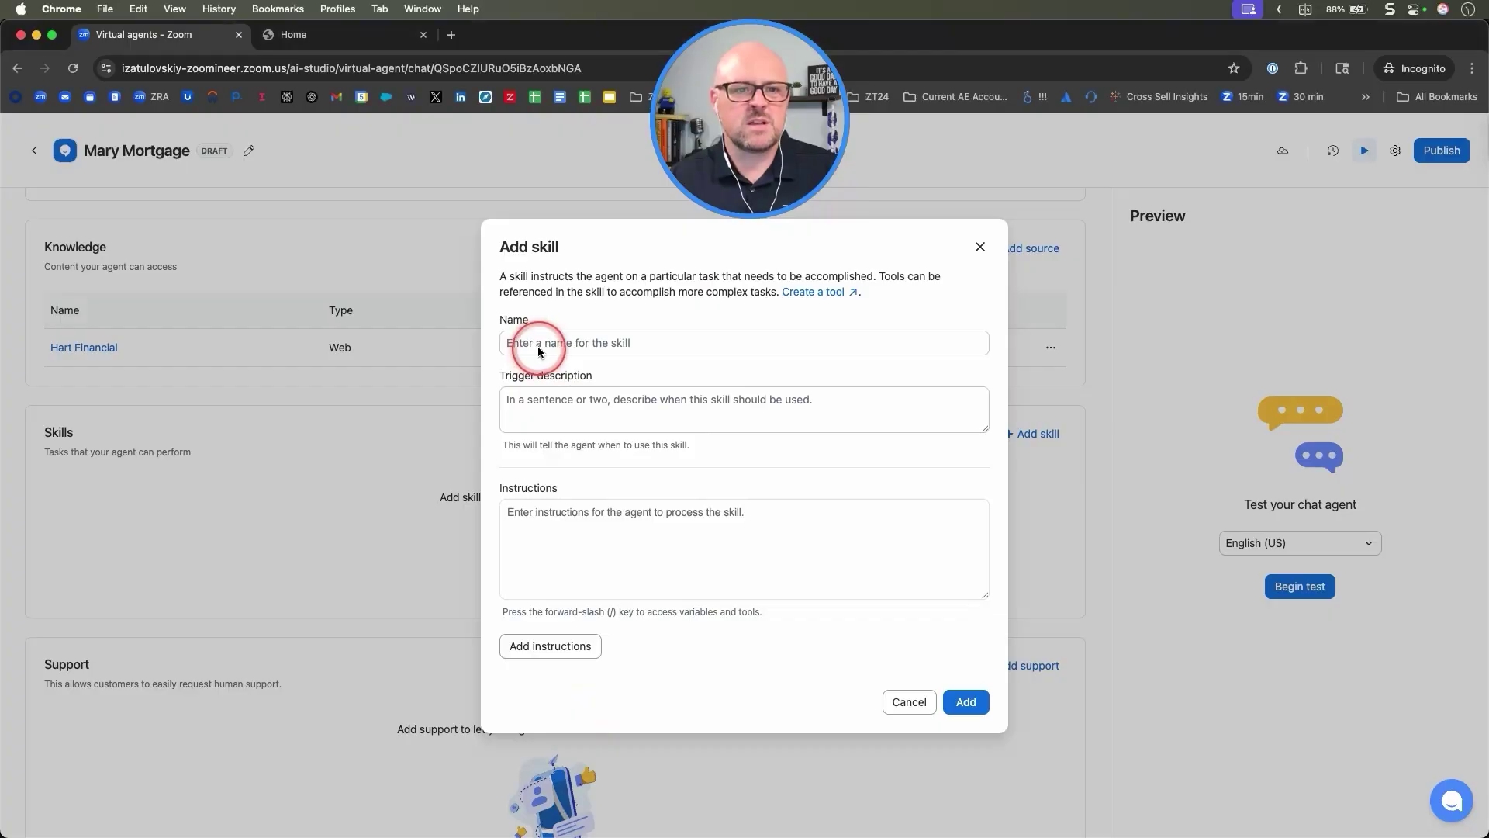
type("Use chatter's first name")
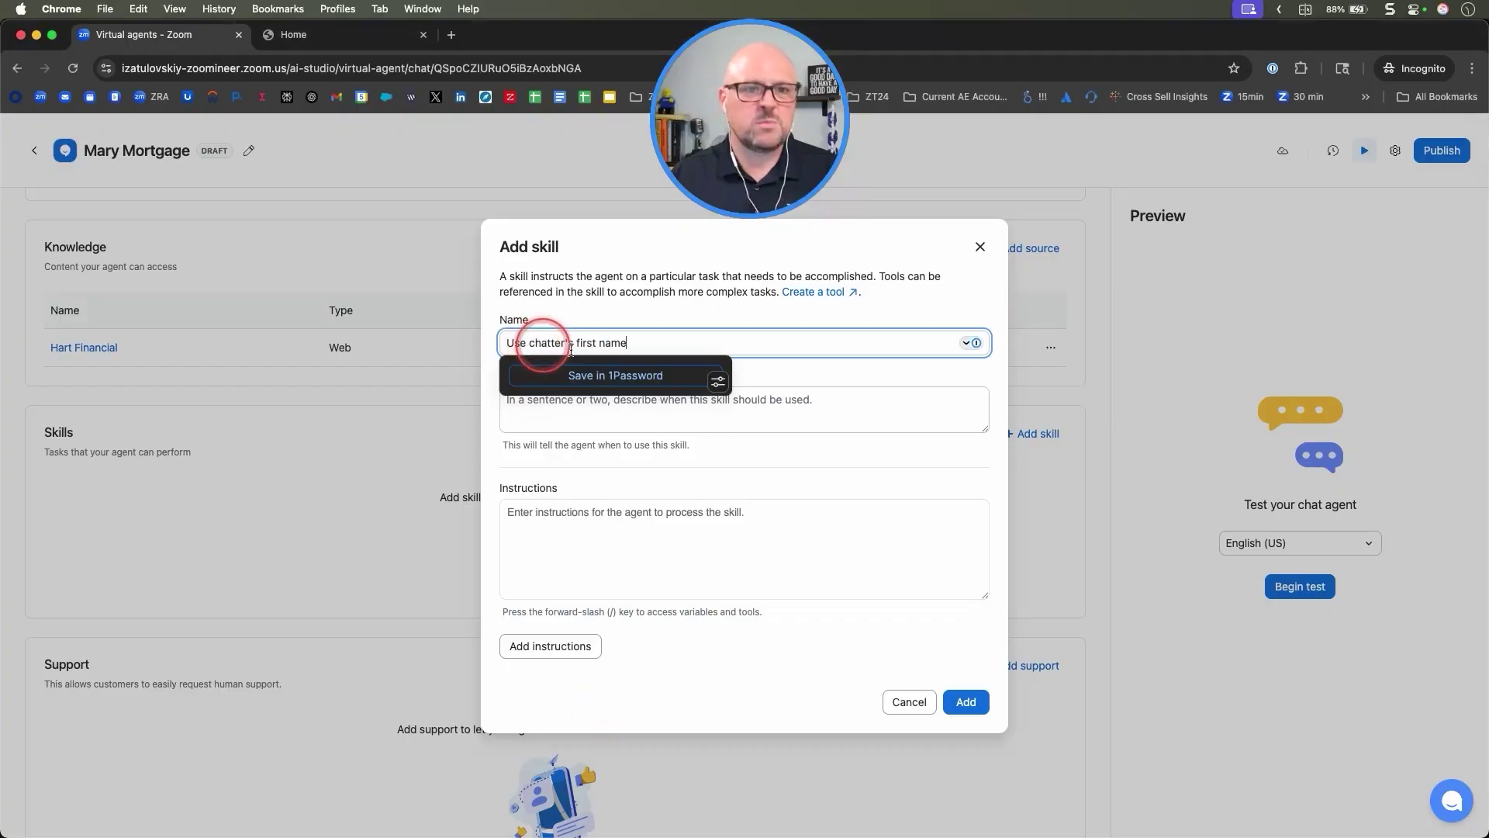
Step: Enter the trigger description "After the chatter mentions their first name, be sure to remember it and use it in subsequent communication."
left_click(774, 394)
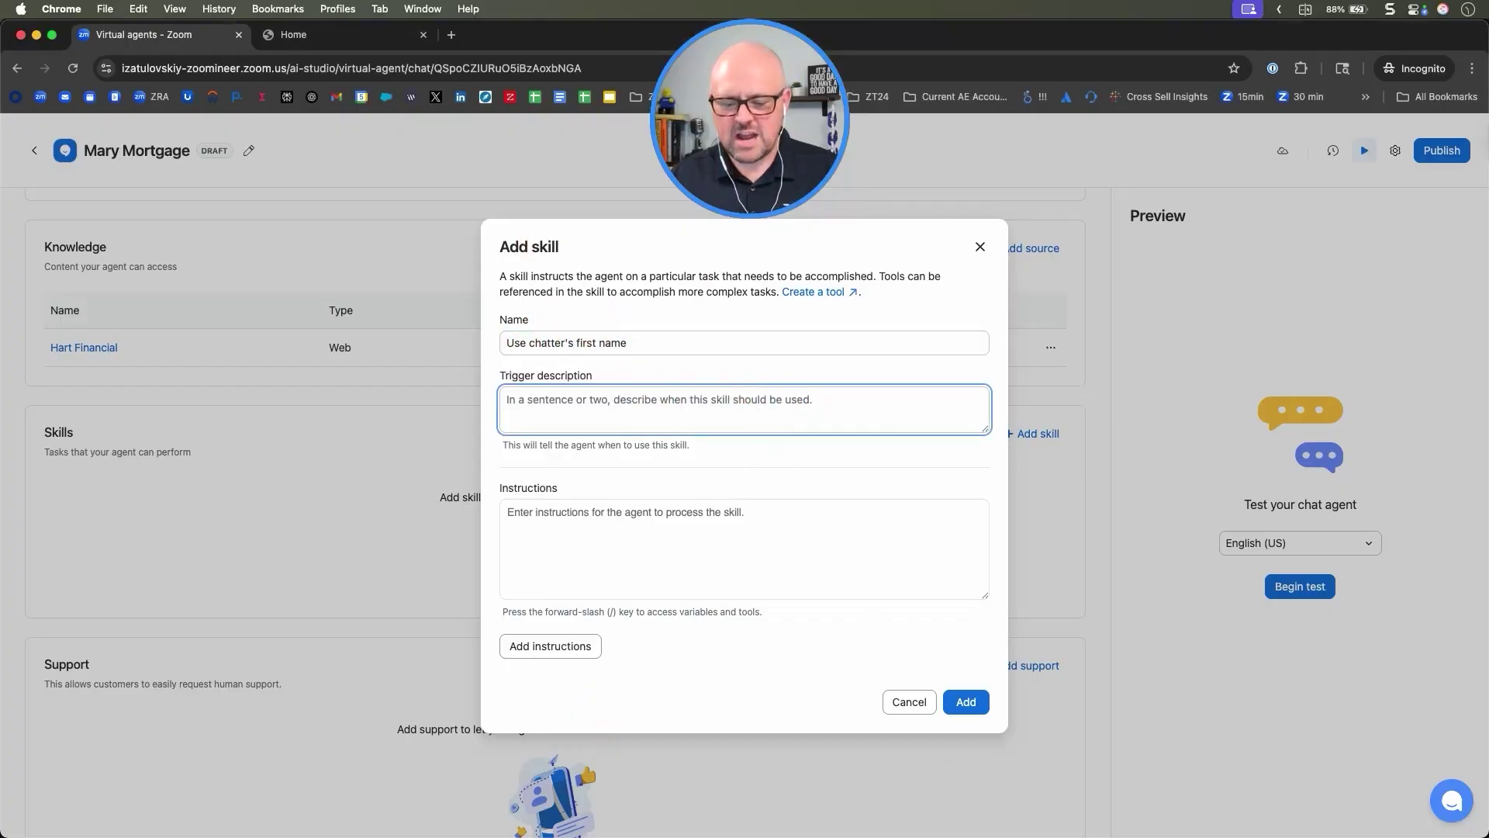
key("super+Tab")
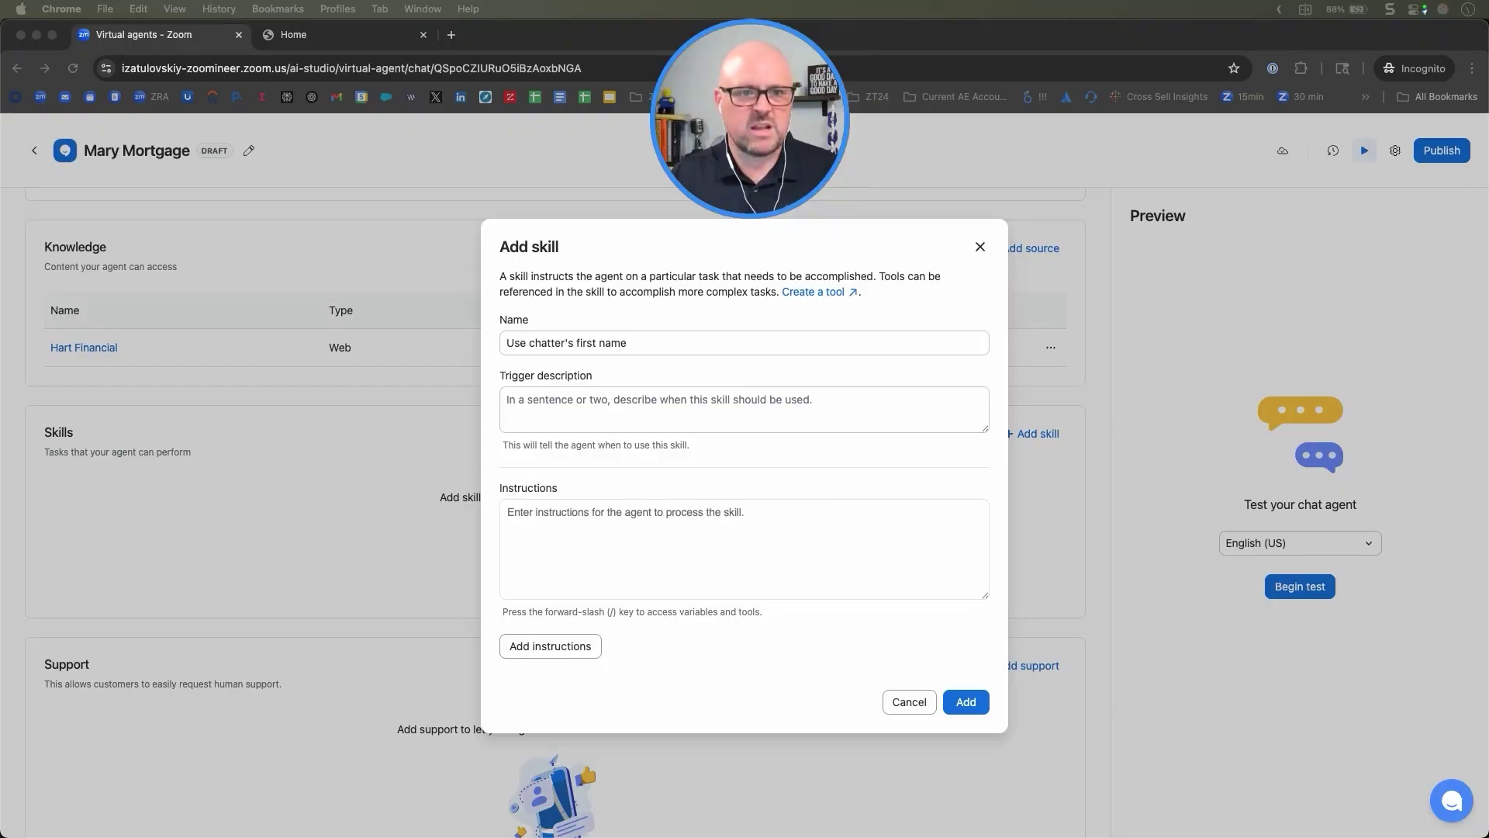
left_click(573, 402)
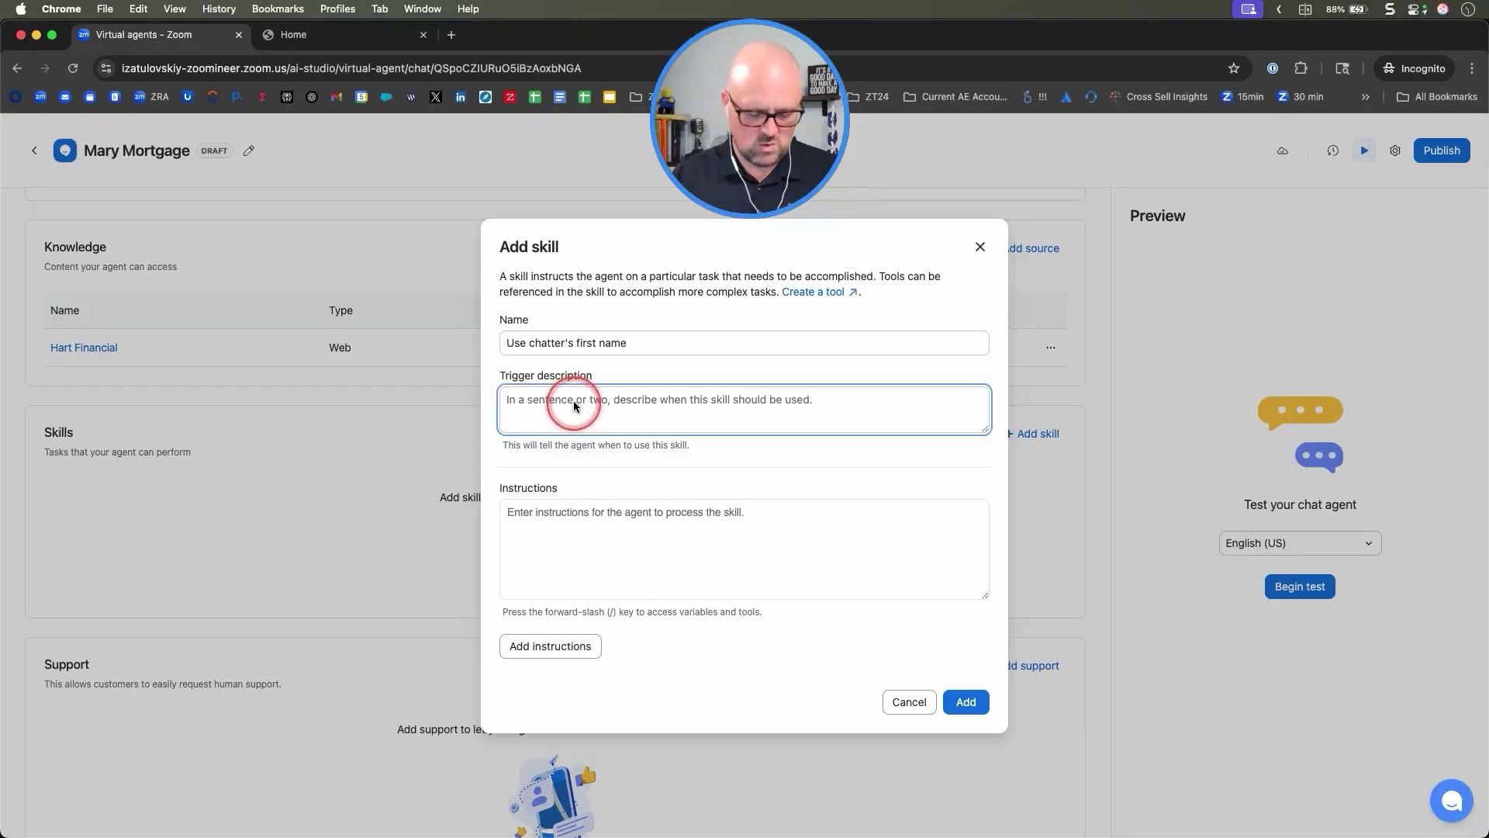
type("After the chatter mentions their first name, be sure to remember it and use it in subsequent communication.")
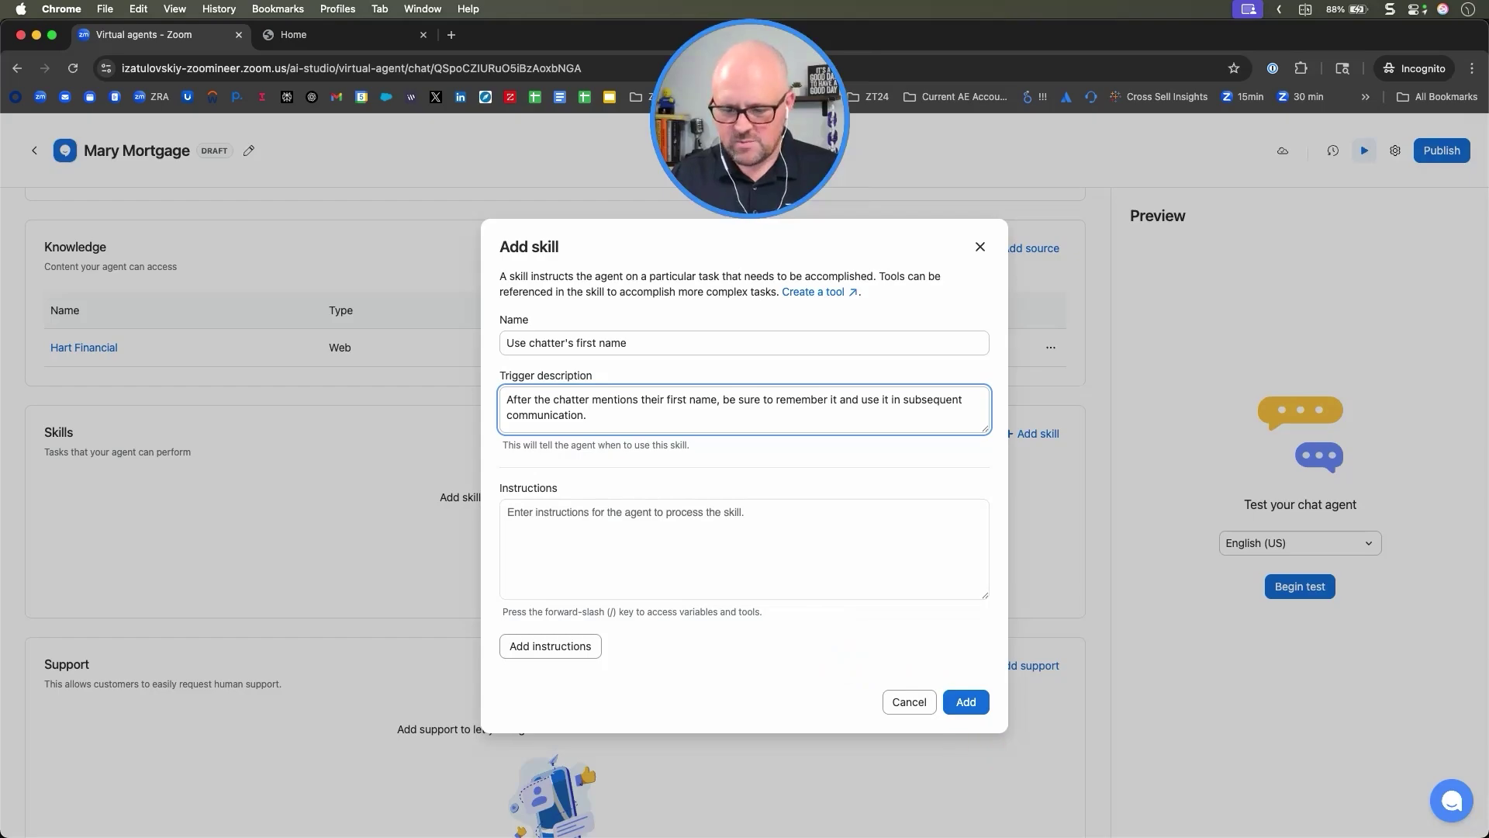
key("super+Tab")
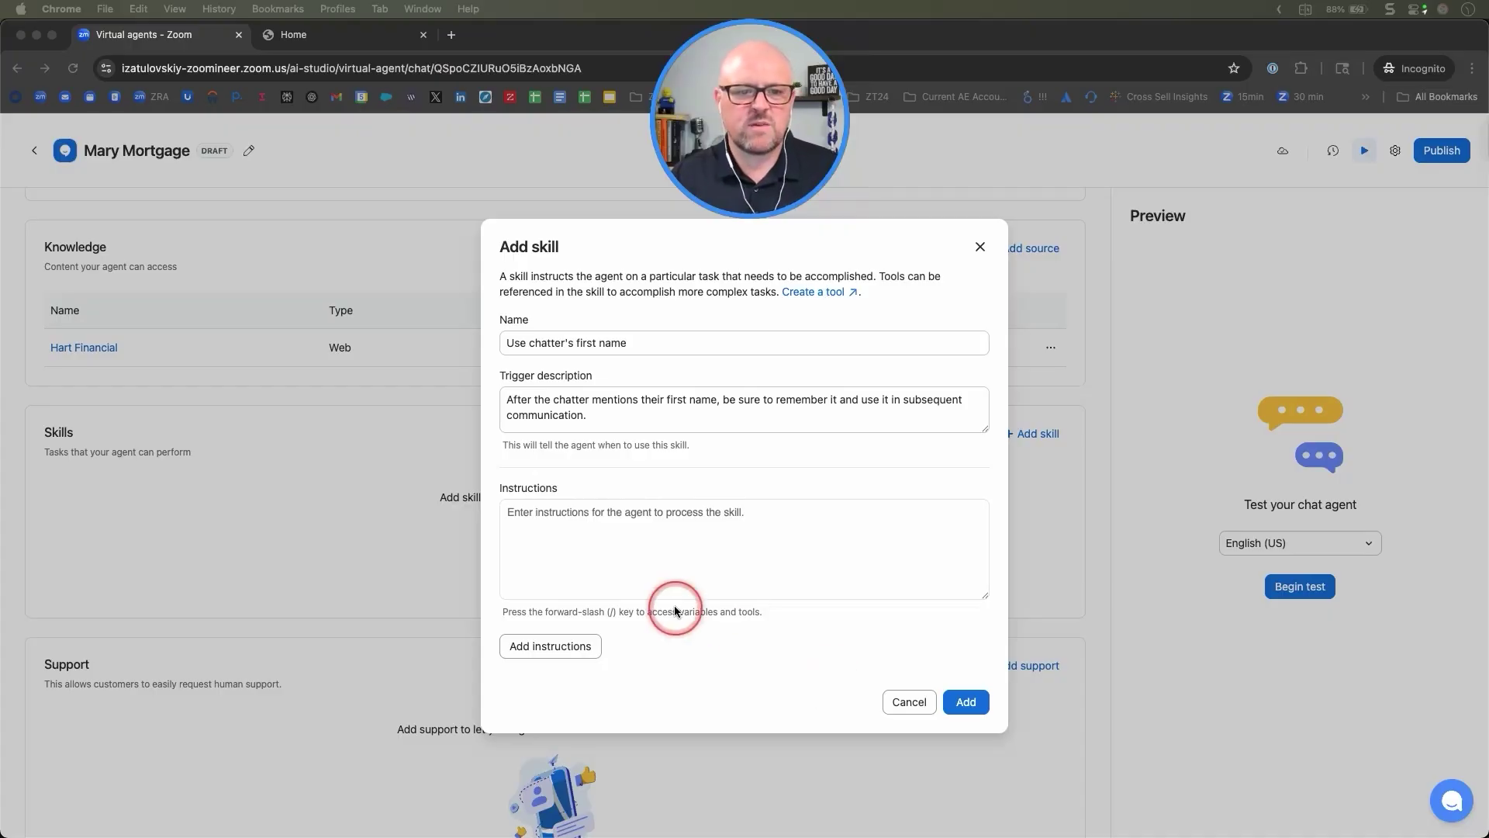
Step: Enter three instructions: remember the chatter's first name, refer to them by it, ask how to help; insert global_custom.Customer.FirstName after "remember it as"
left_click(586, 509)
type("1) Whenever a chatter mentions their first name, remember it as 2) For the duration of the call, refer to the caller as 3) After capturing their first name, ask how you can help them today.")
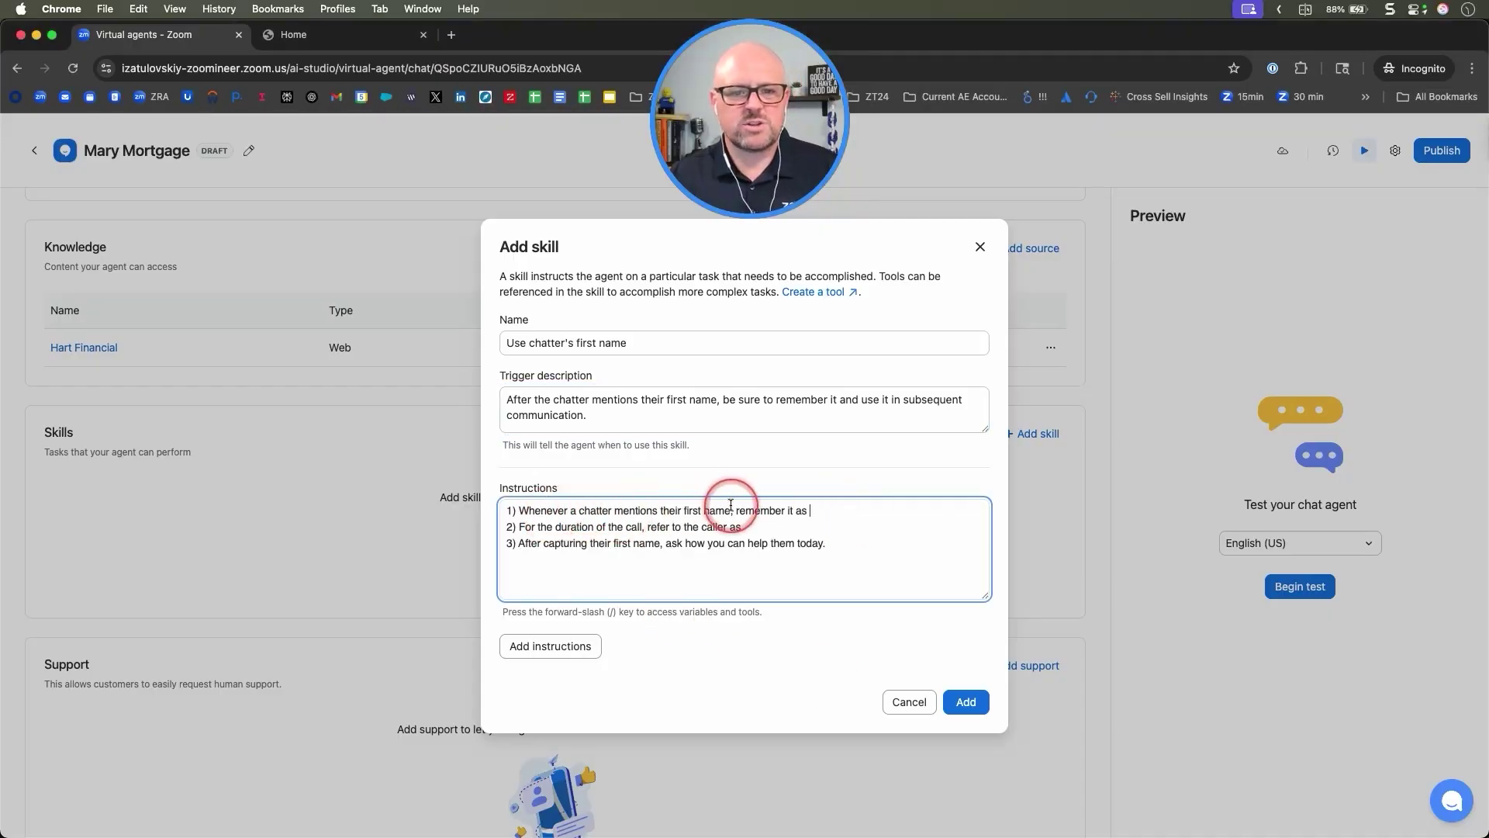
left_click(831, 511)
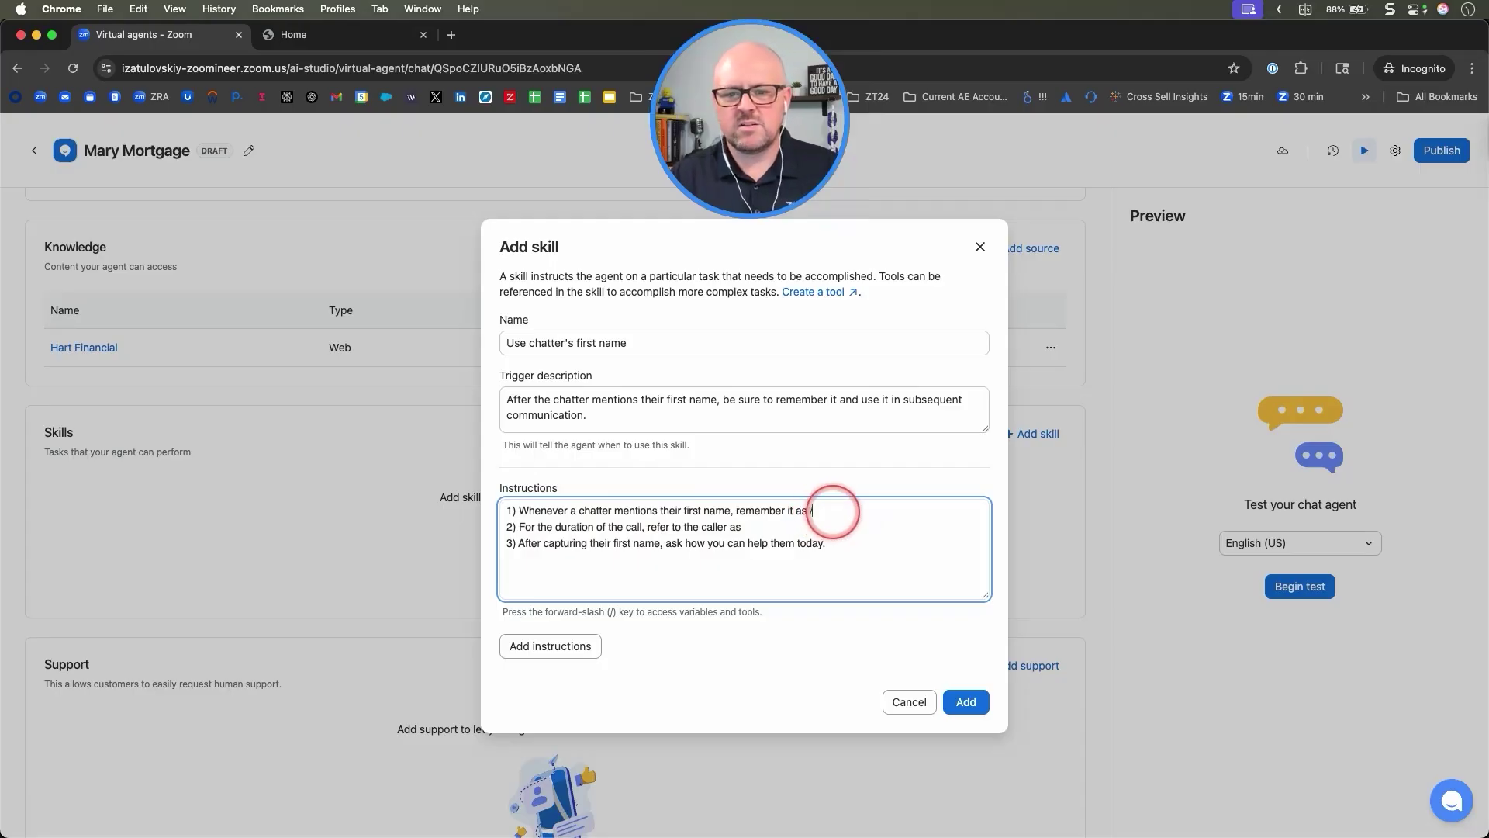
type("/")
type("first")
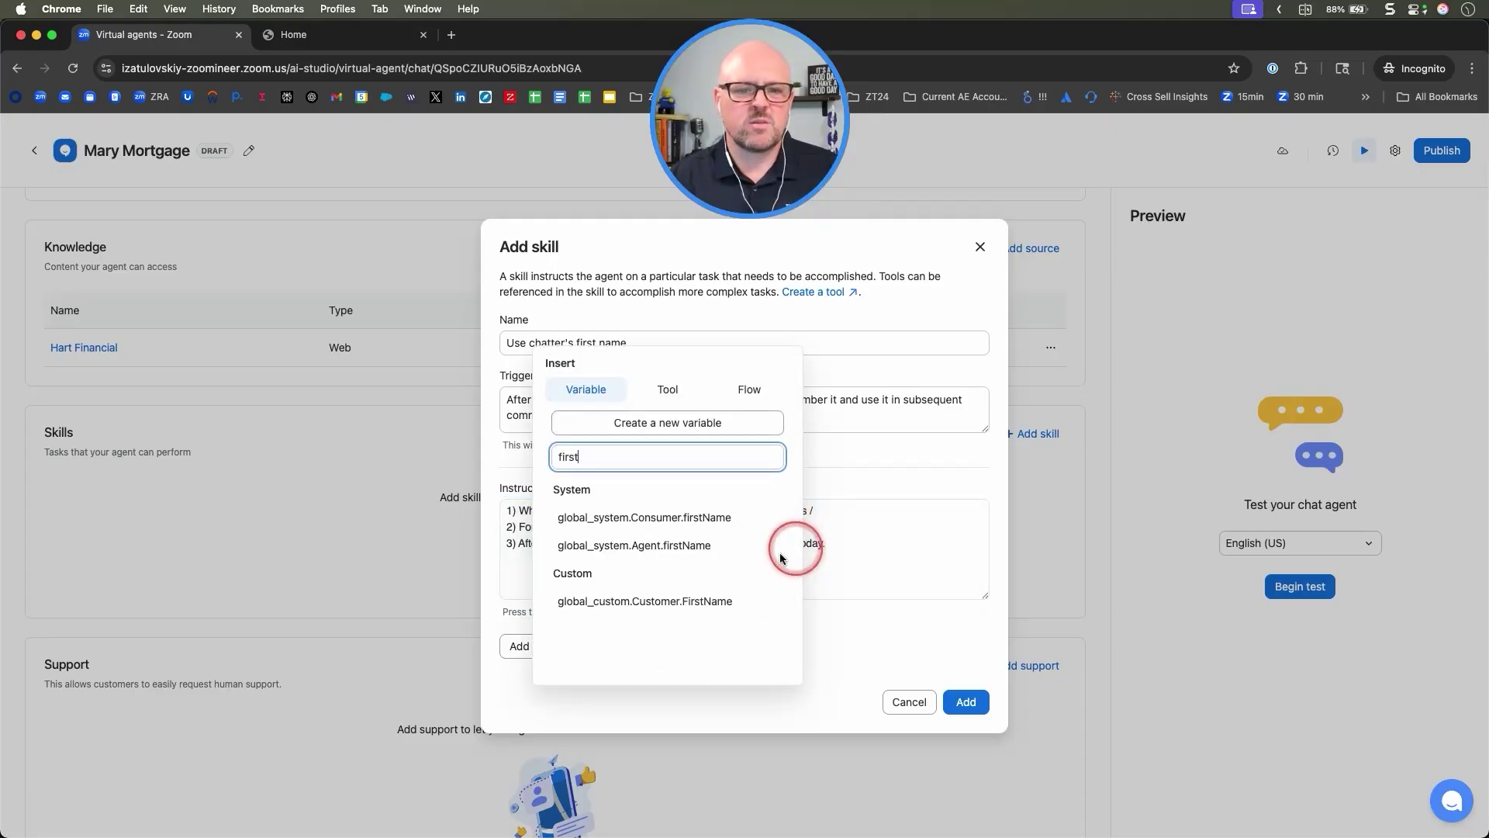
left_click(679, 602)
Step: Insert the global_custom.Customer.FirstName variable after "refer to the caller as" in the second instruction and add the skill to the chat agent
left_click(760, 527)
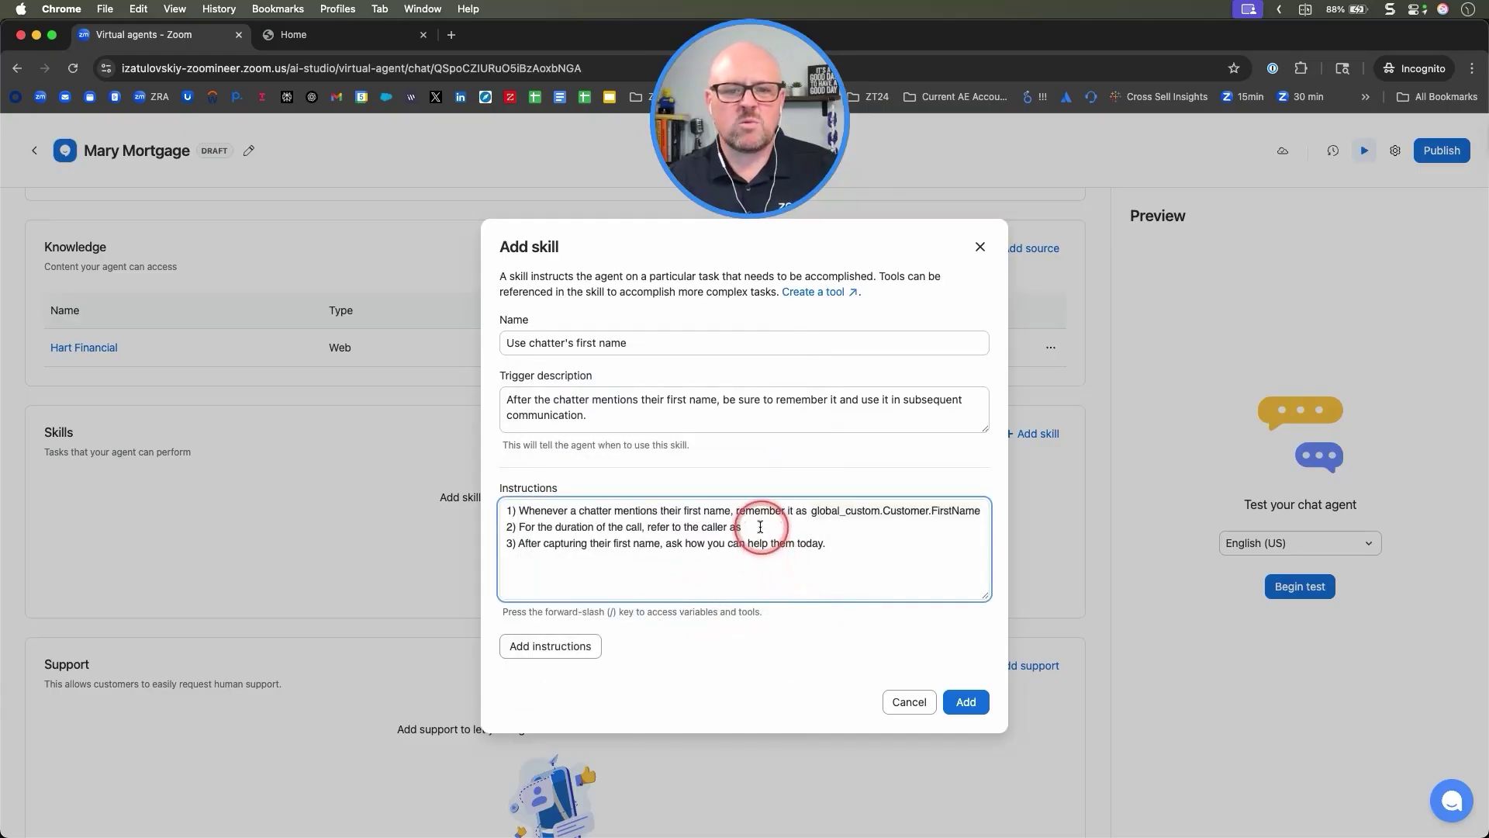
type("/")
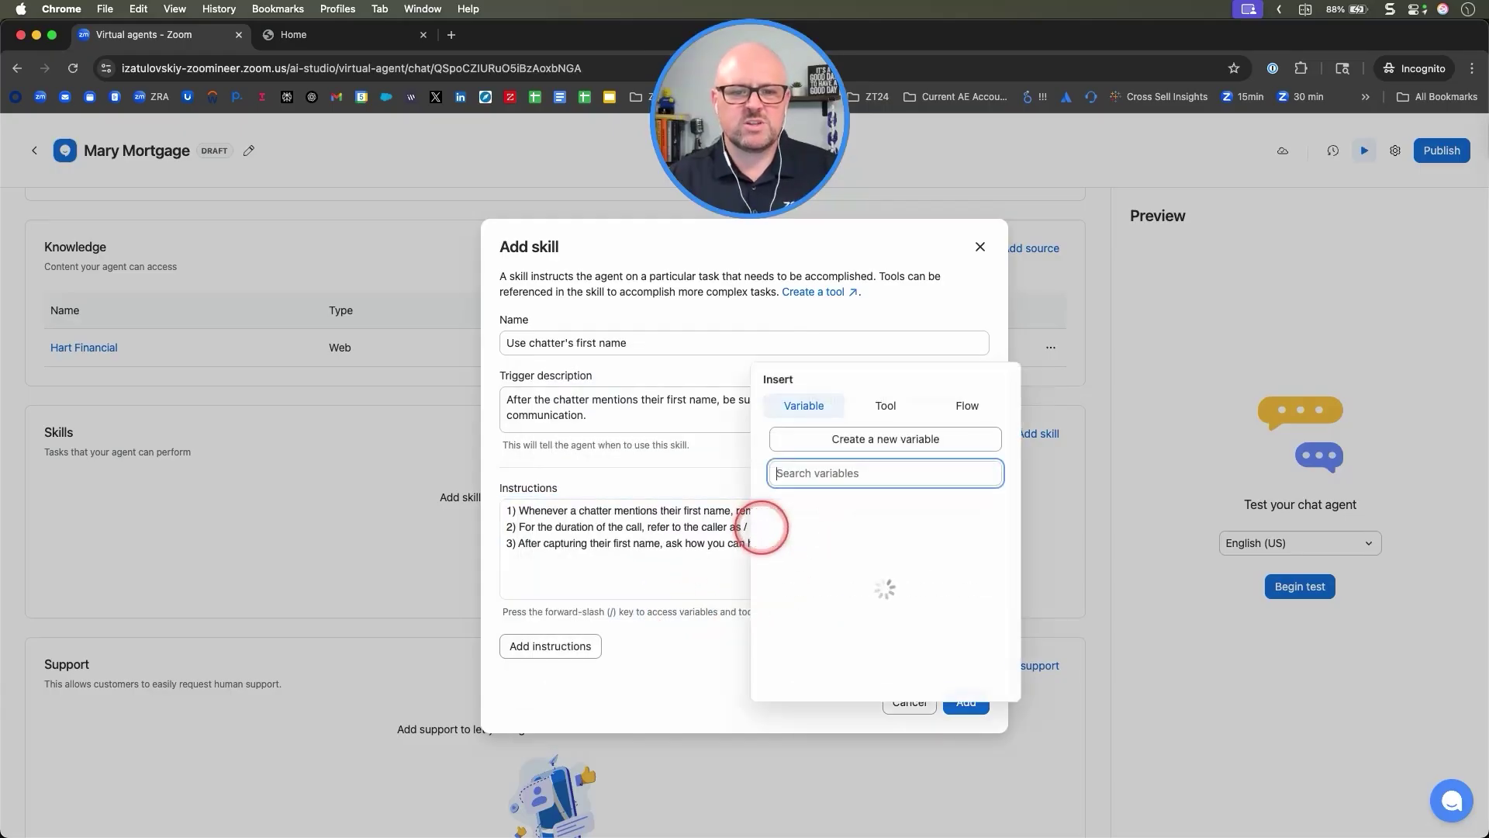
type("fir")
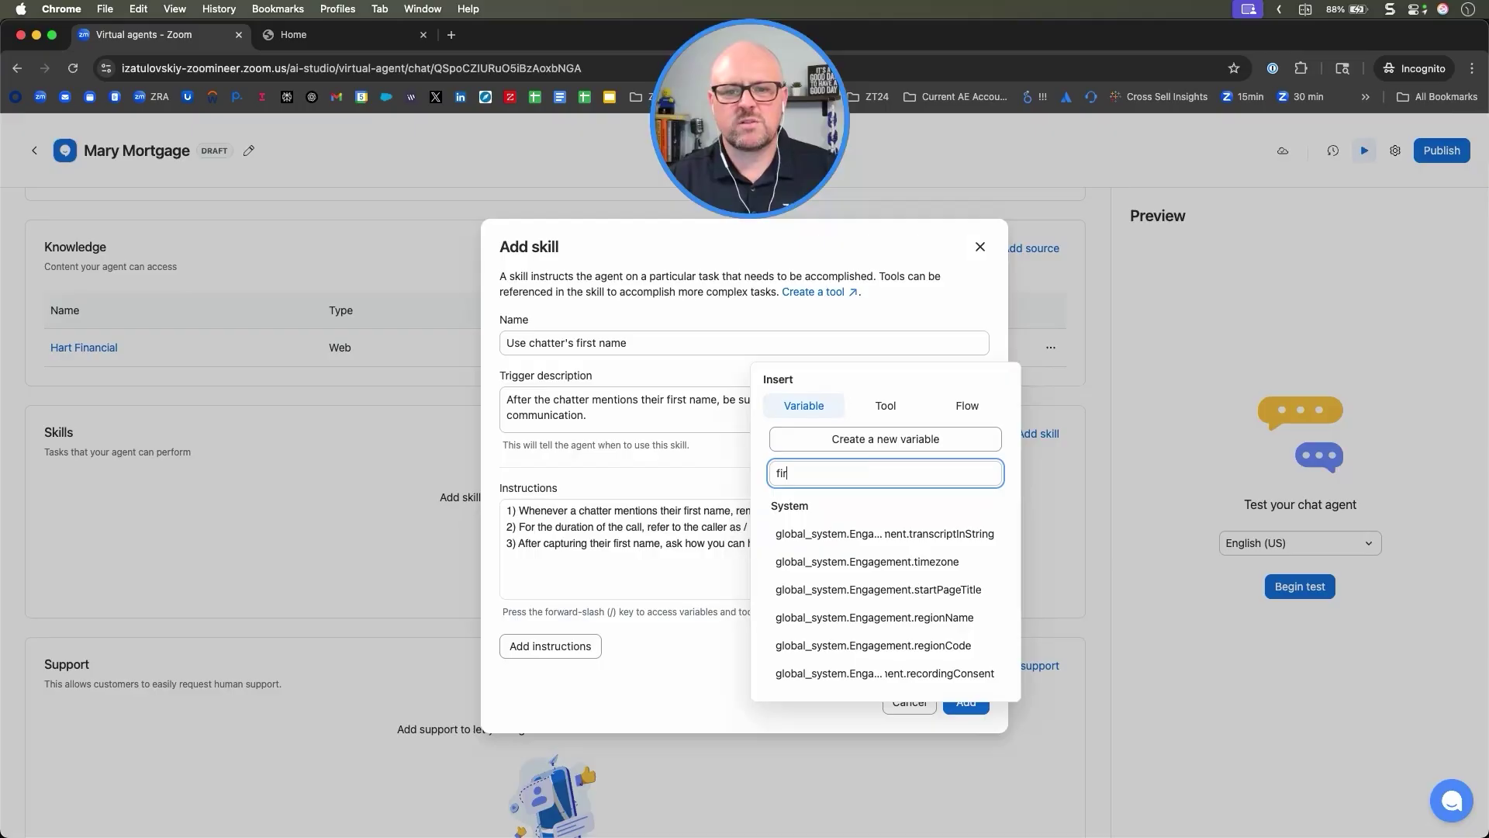
type("st")
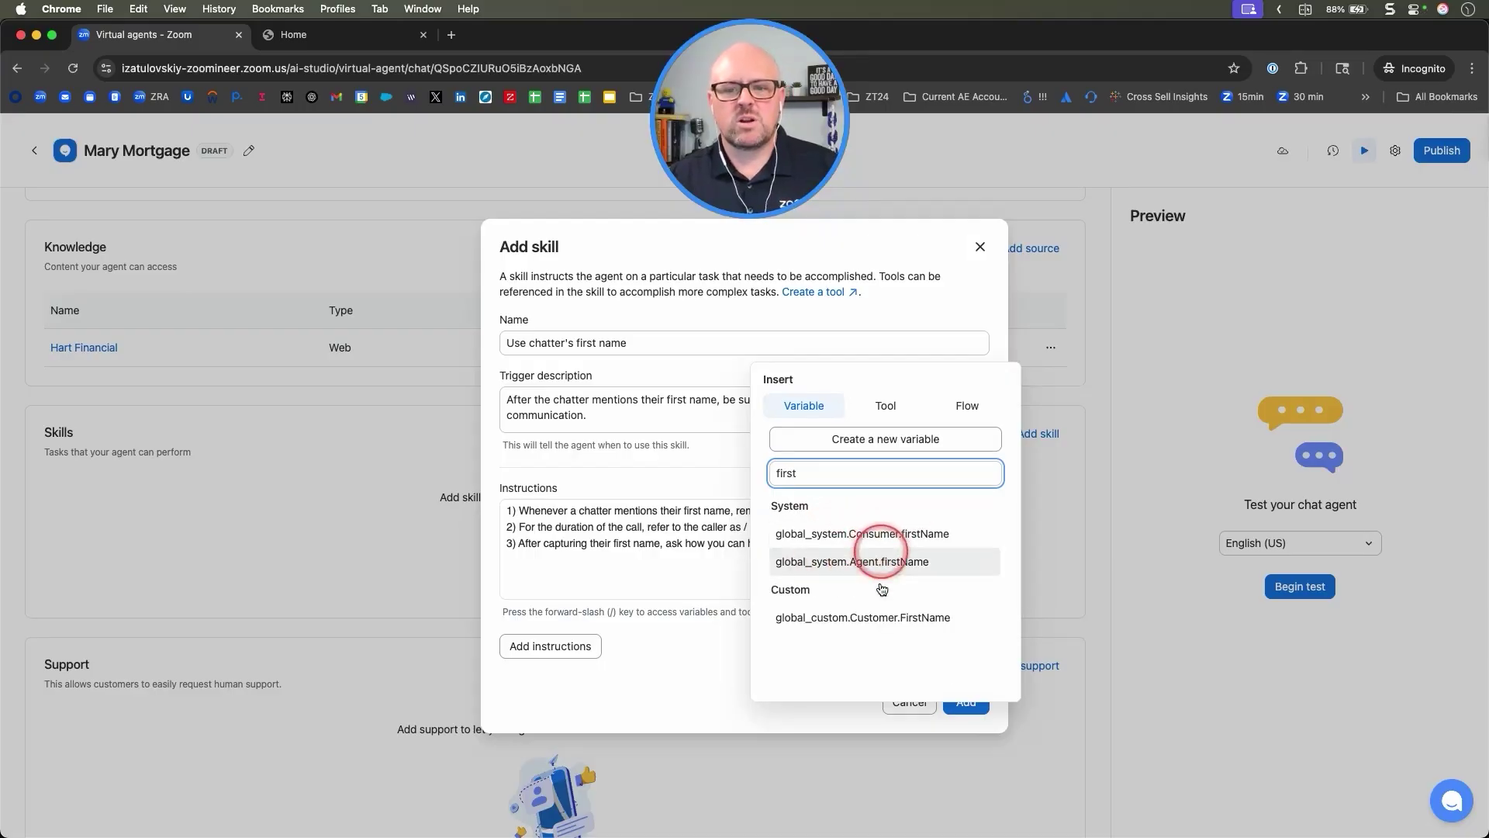
left_click(869, 617)
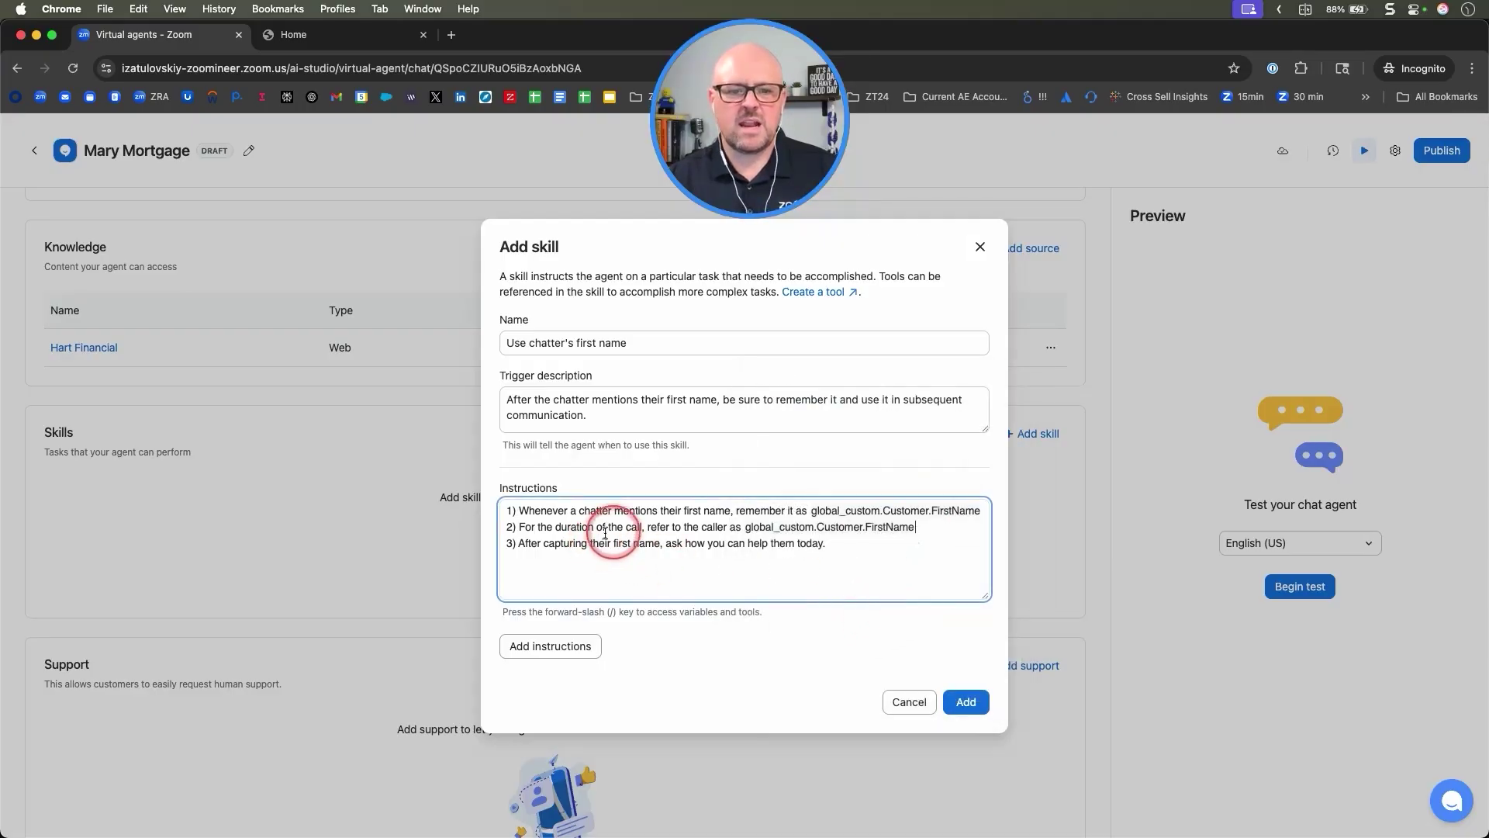
left_click(967, 702)
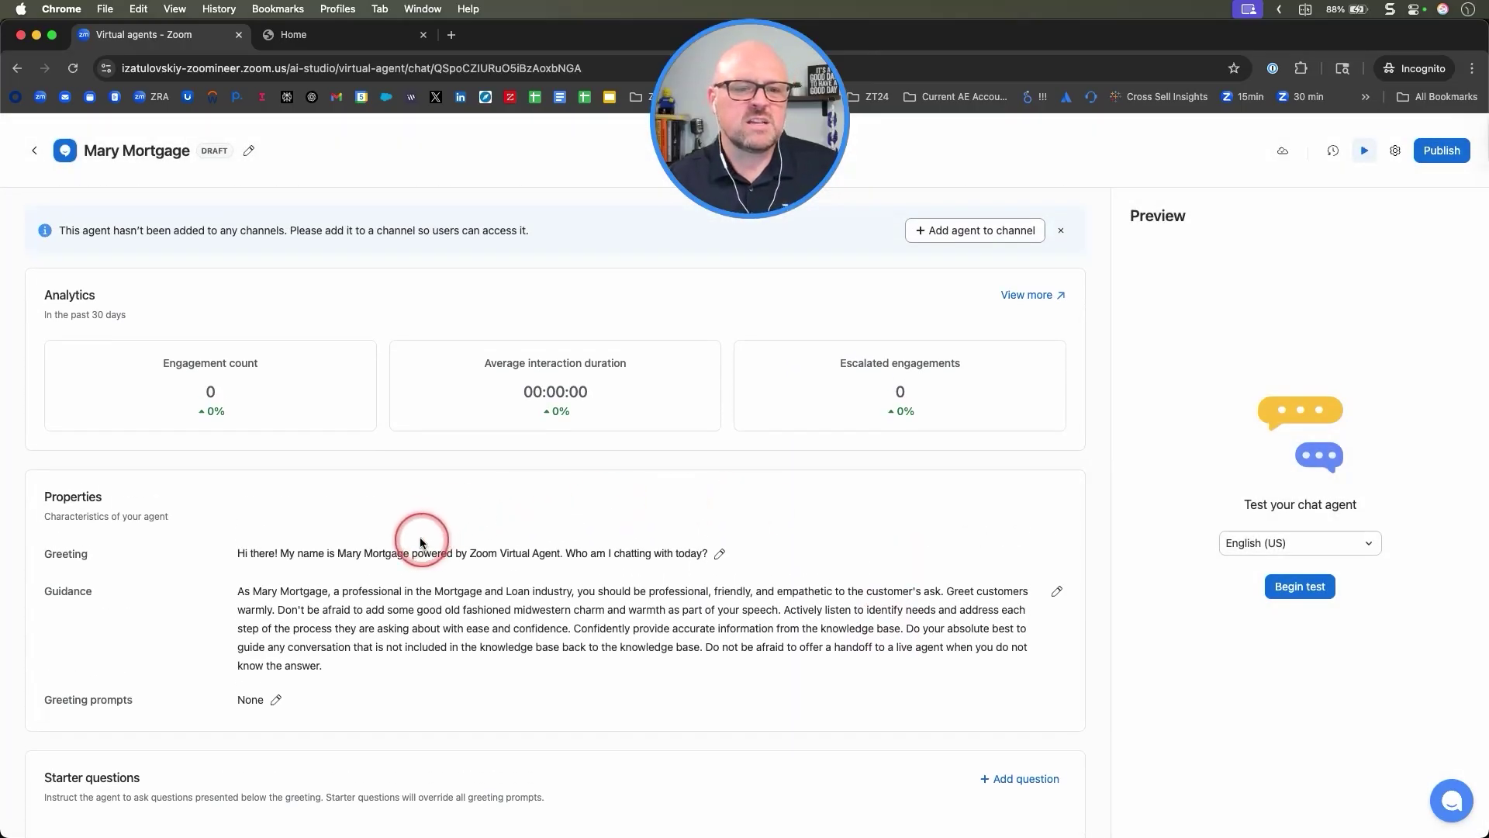
Step: Start a preview test of the Mary Mortgage chat agent in English (US) and reply to its greeting with the chatter's first name
left_click(1316, 590)
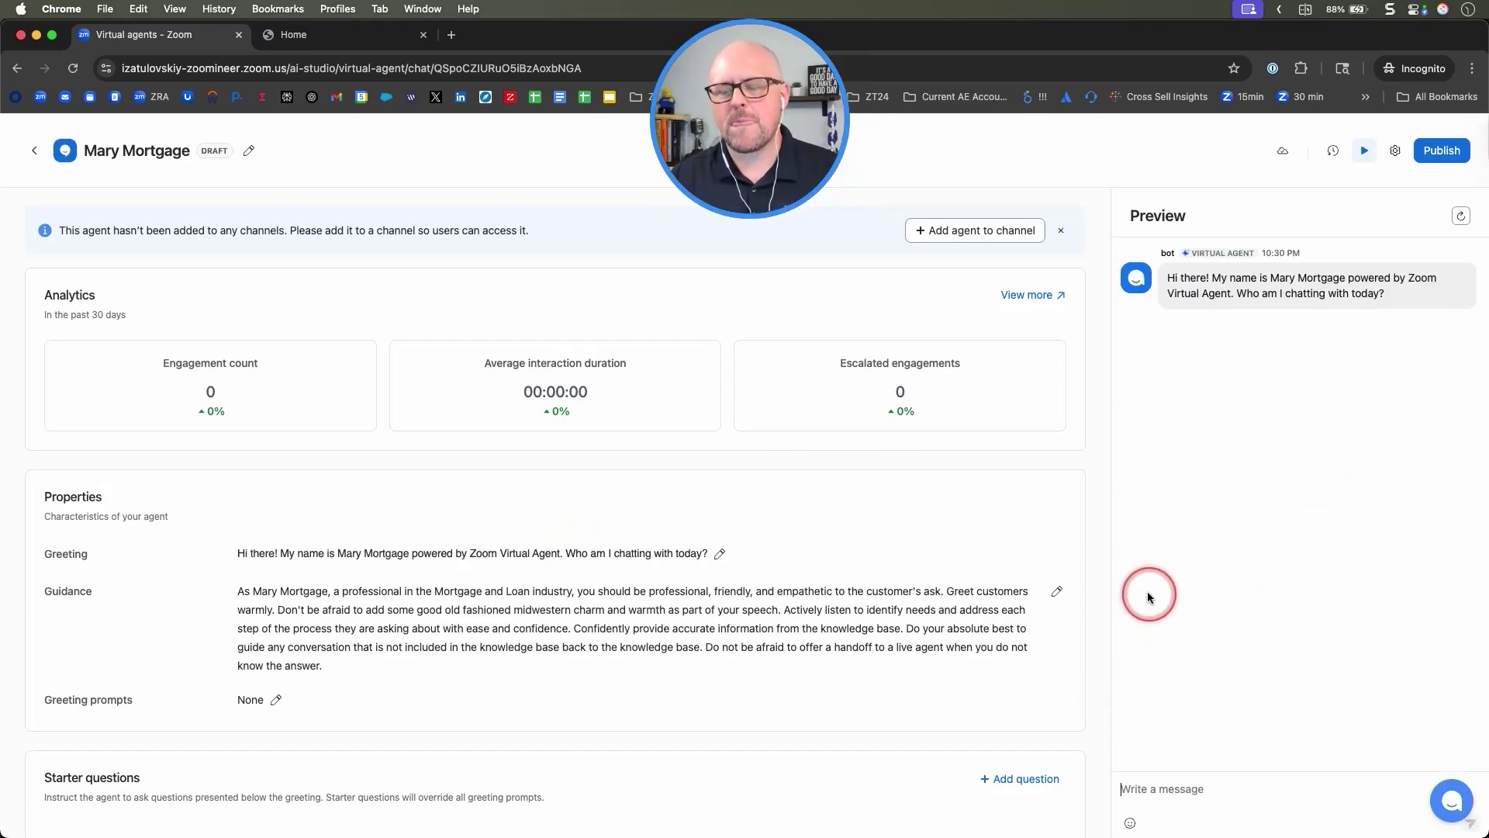
left_click(1168, 790)
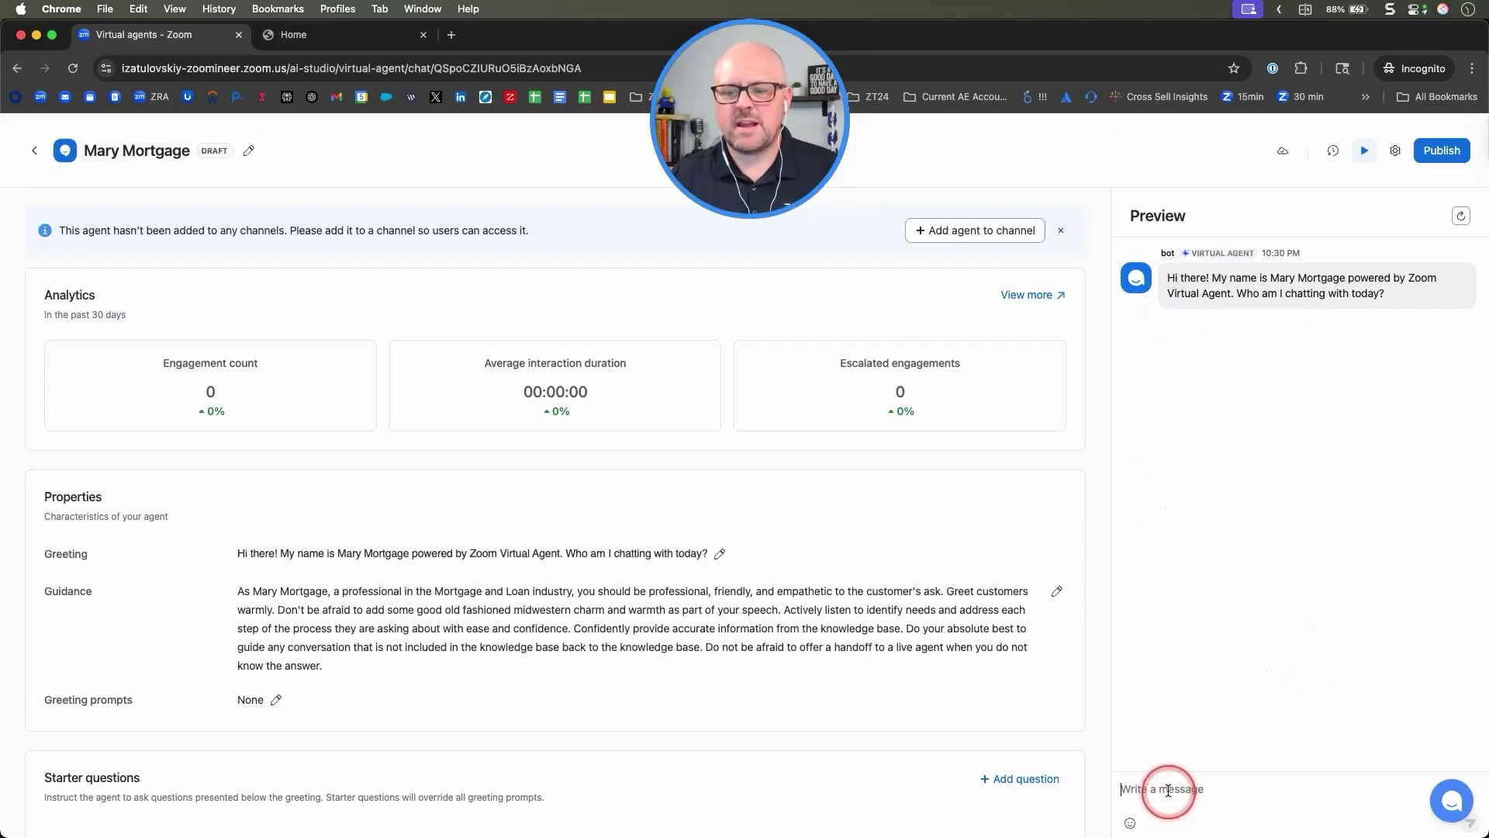
type("william")
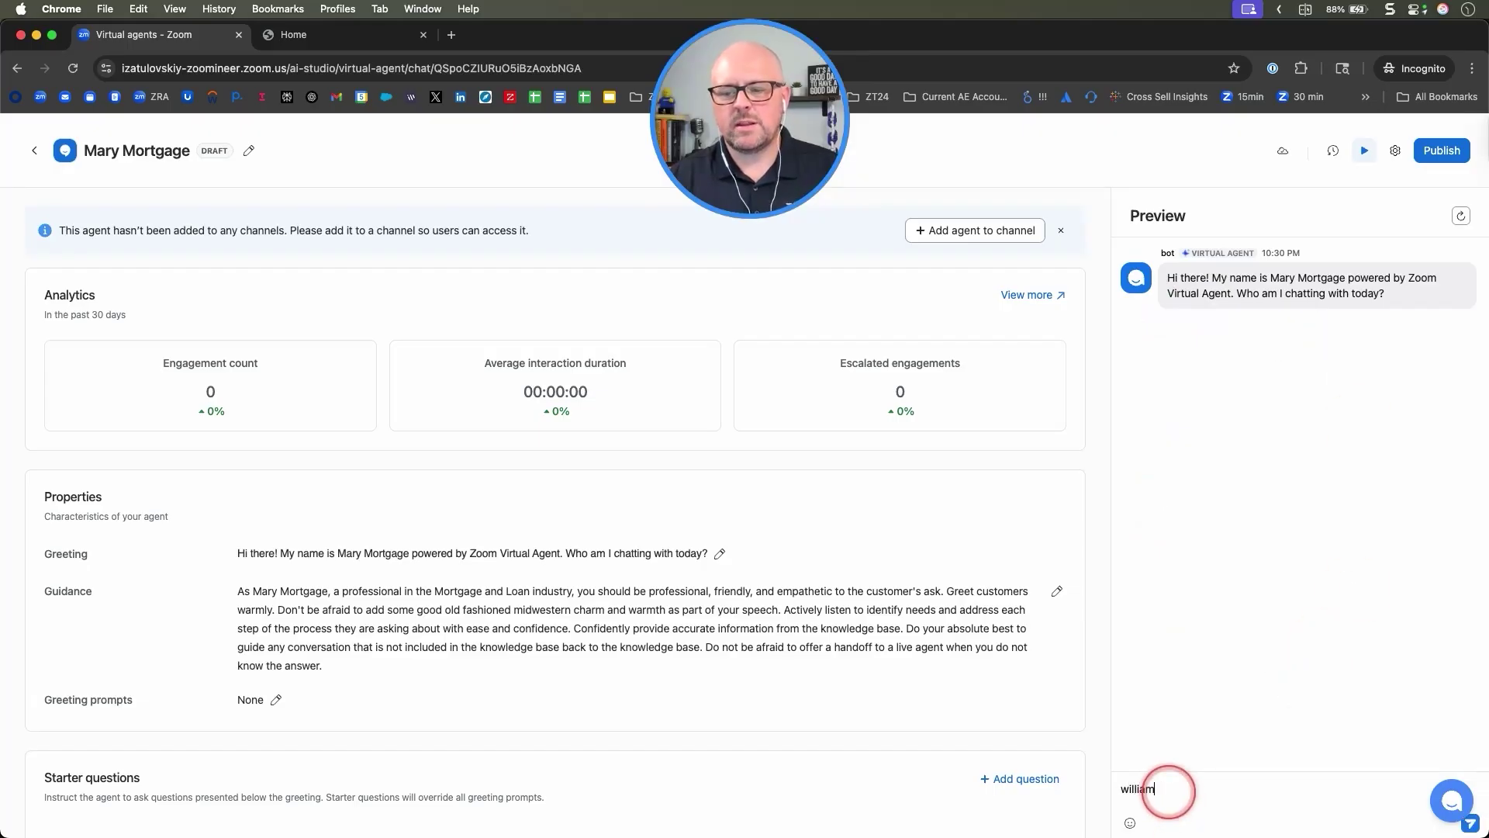
key("Return")
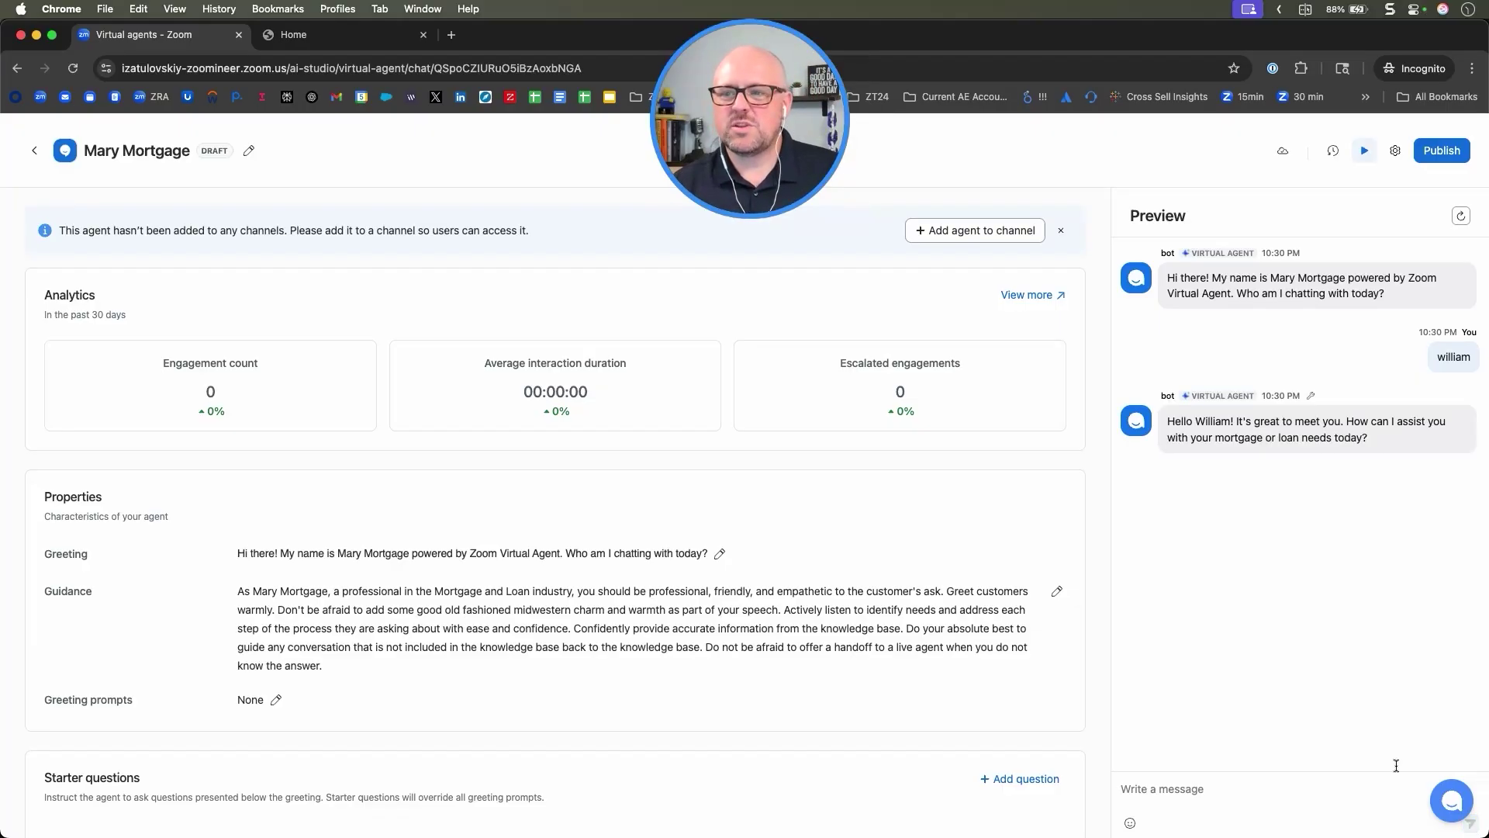
Step: Ask the preview agent "what is your current range of rates for a 15 year fixed mortgage" and expand the sources of its answer
left_click(1175, 799)
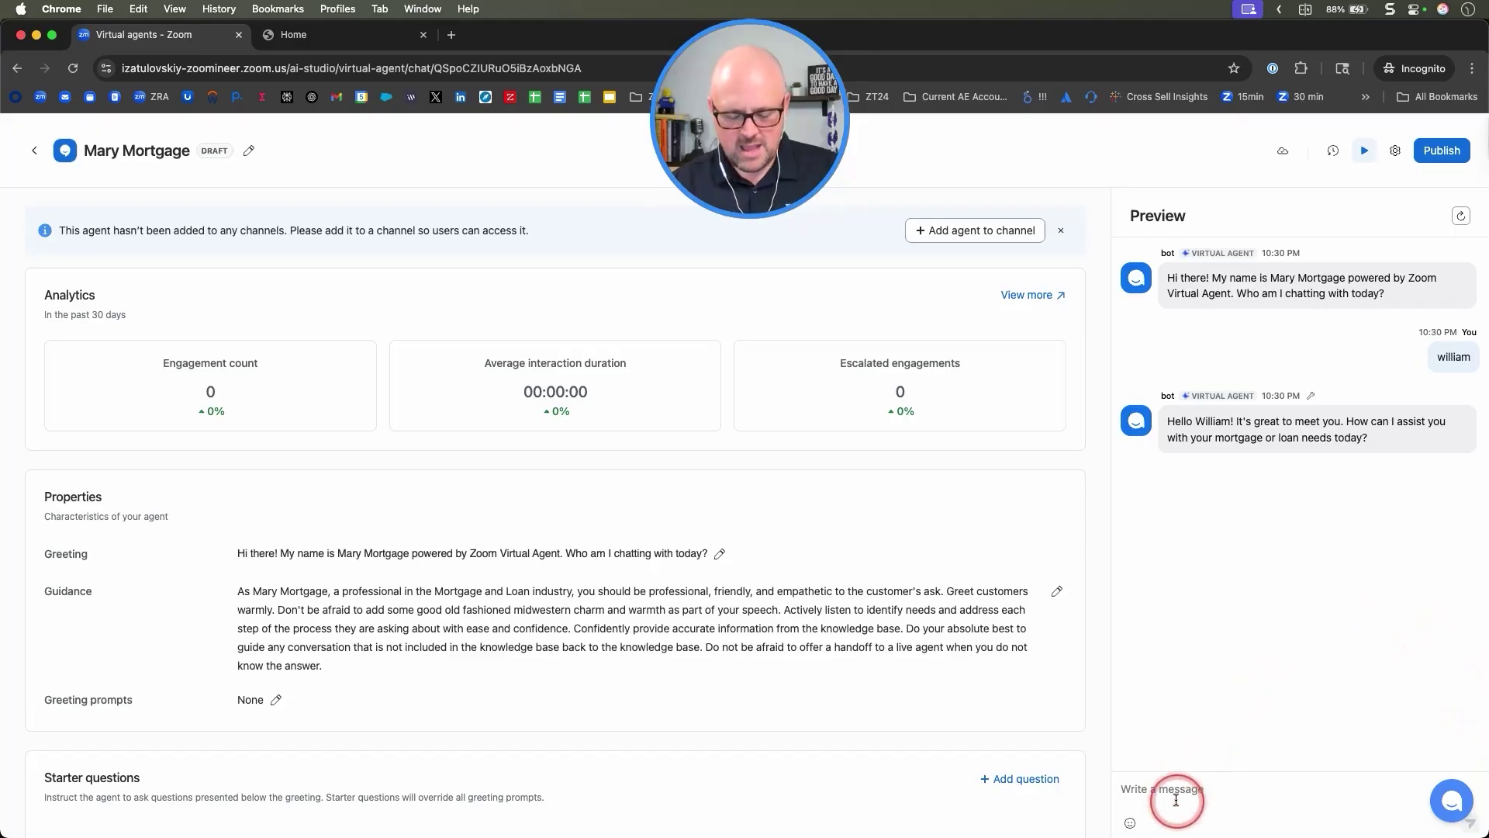
type("what is your c")
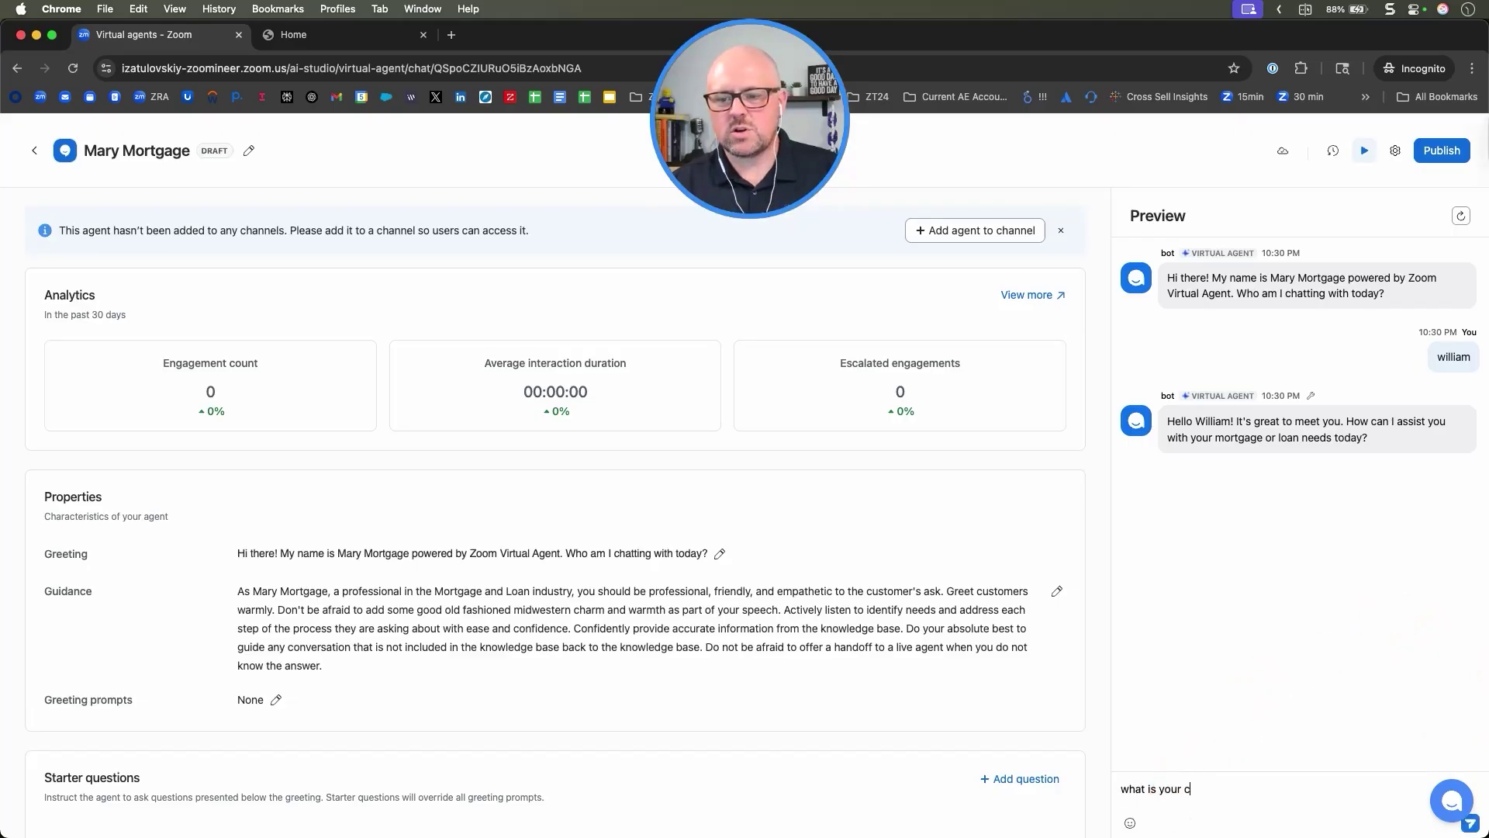
type("urrent range of r")
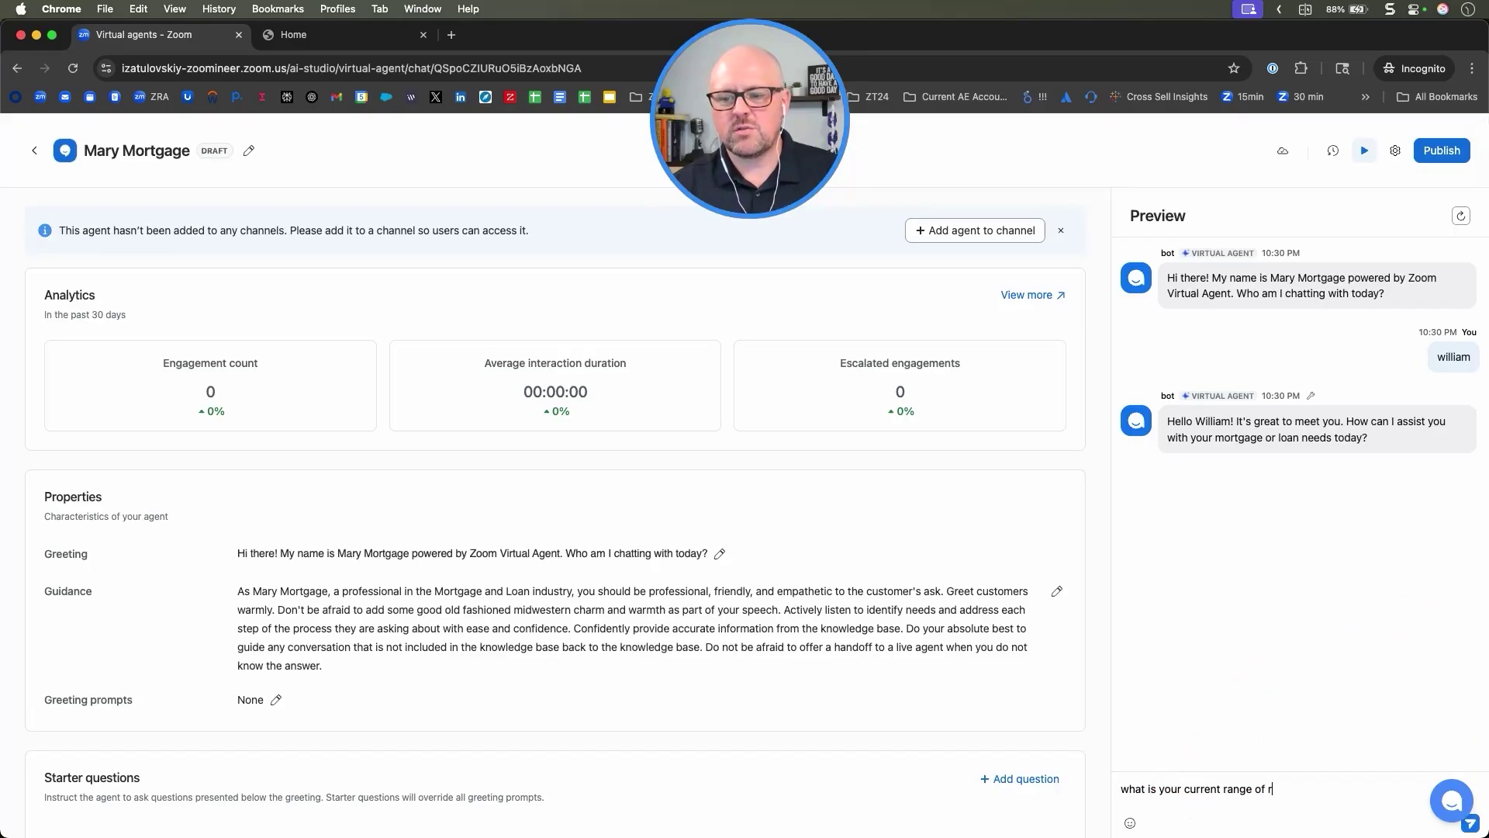
type("ates for a")
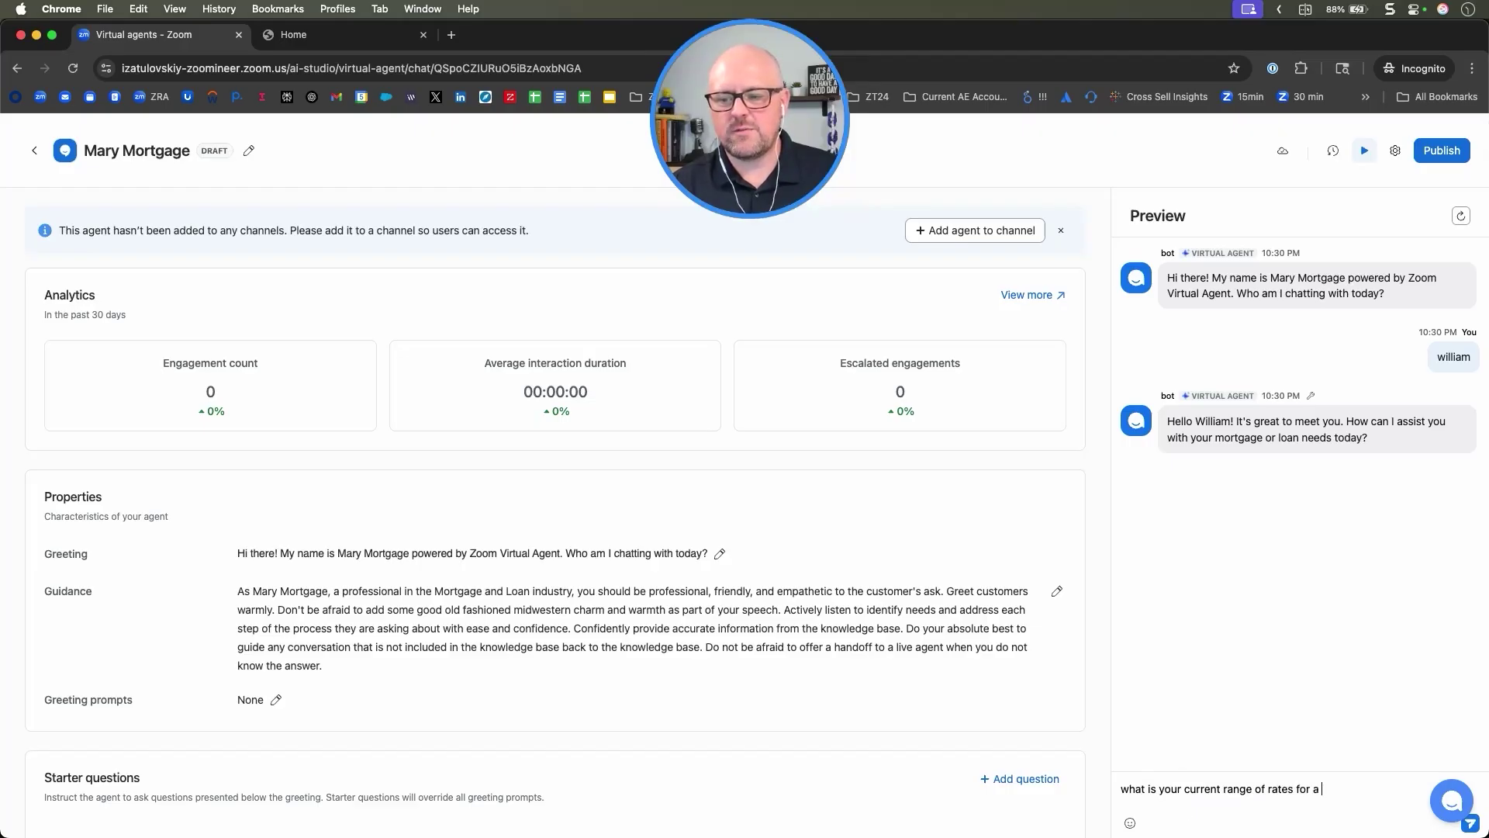
type(" 15 year fixe")
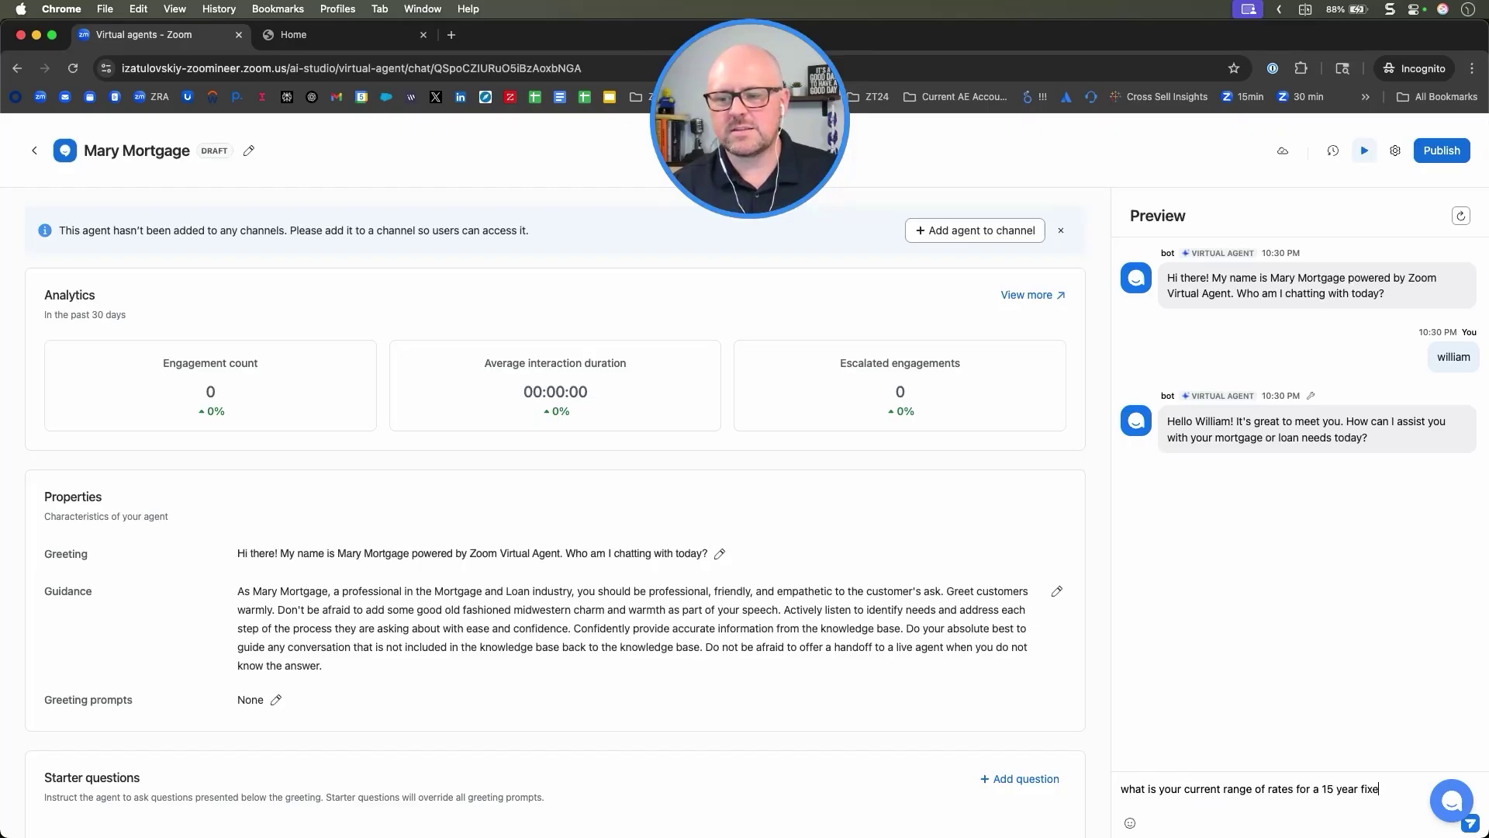
type("d mortgage")
key("Return")
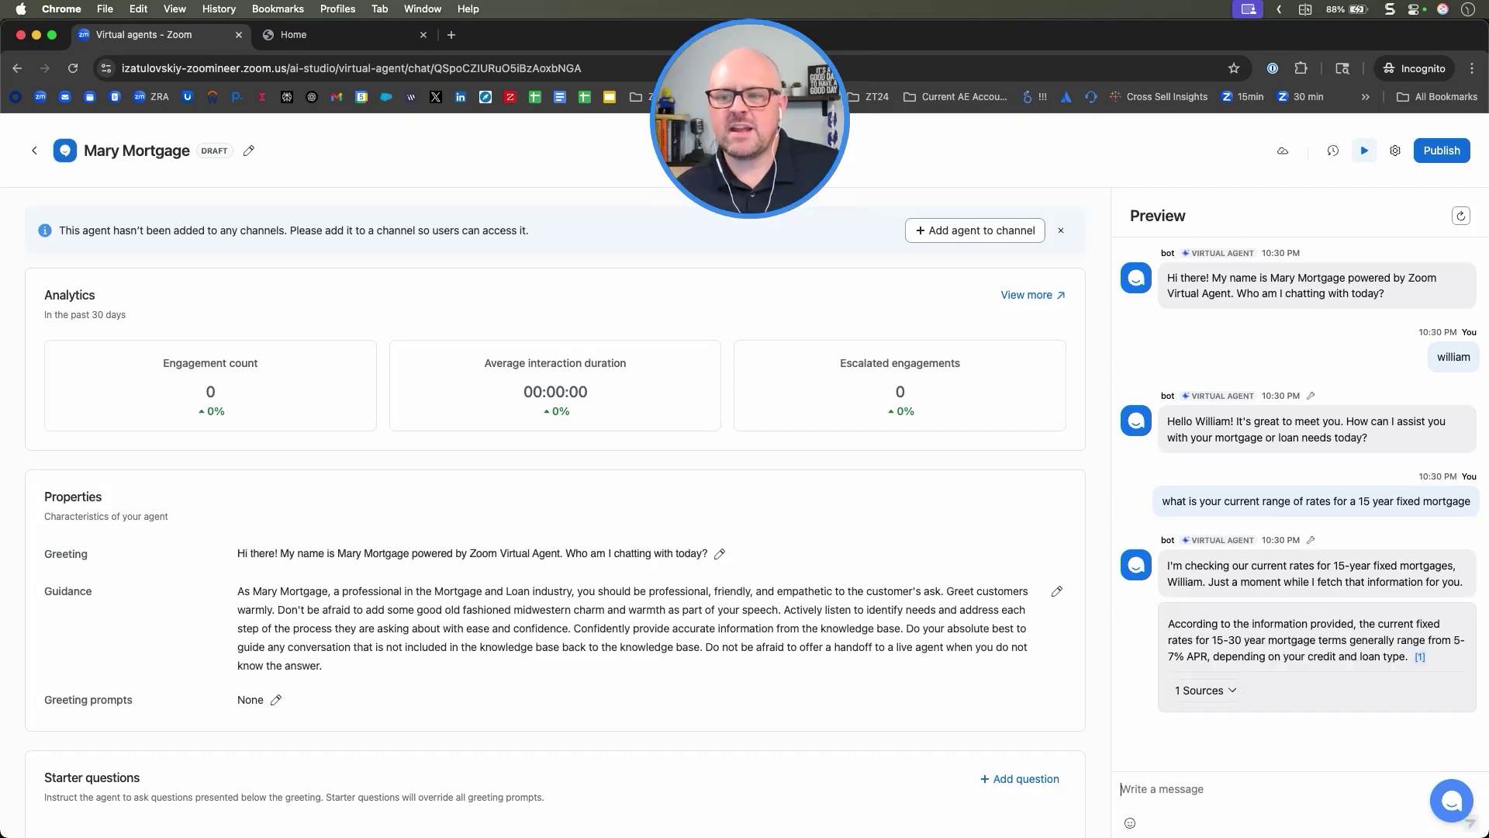
left_click(1202, 691)
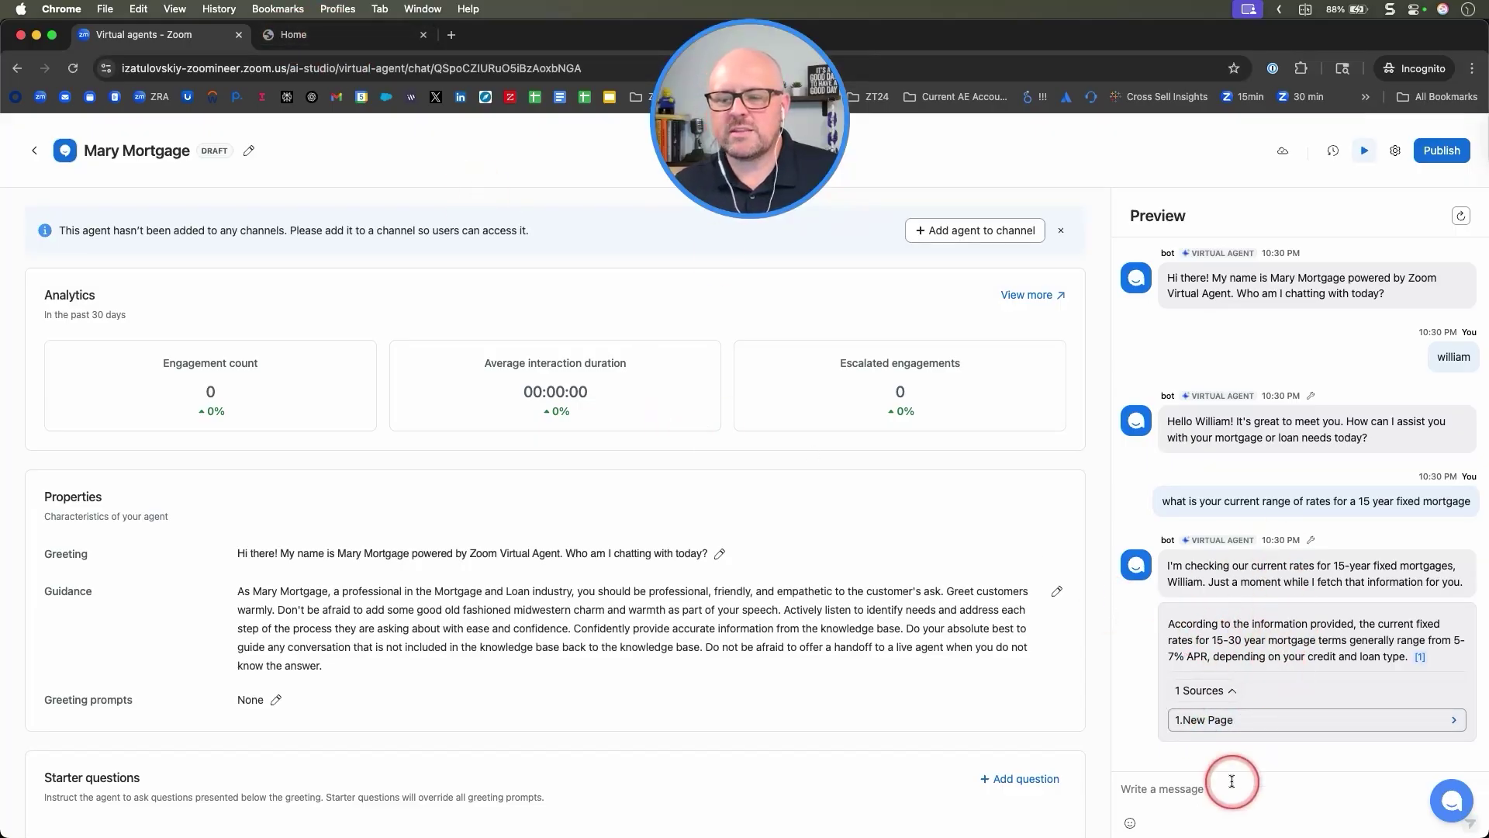
Step: Ask the preview agent "do you offer an option to cash checks remotely?" and expand the sources of its answer
left_click(1198, 787)
type("do")
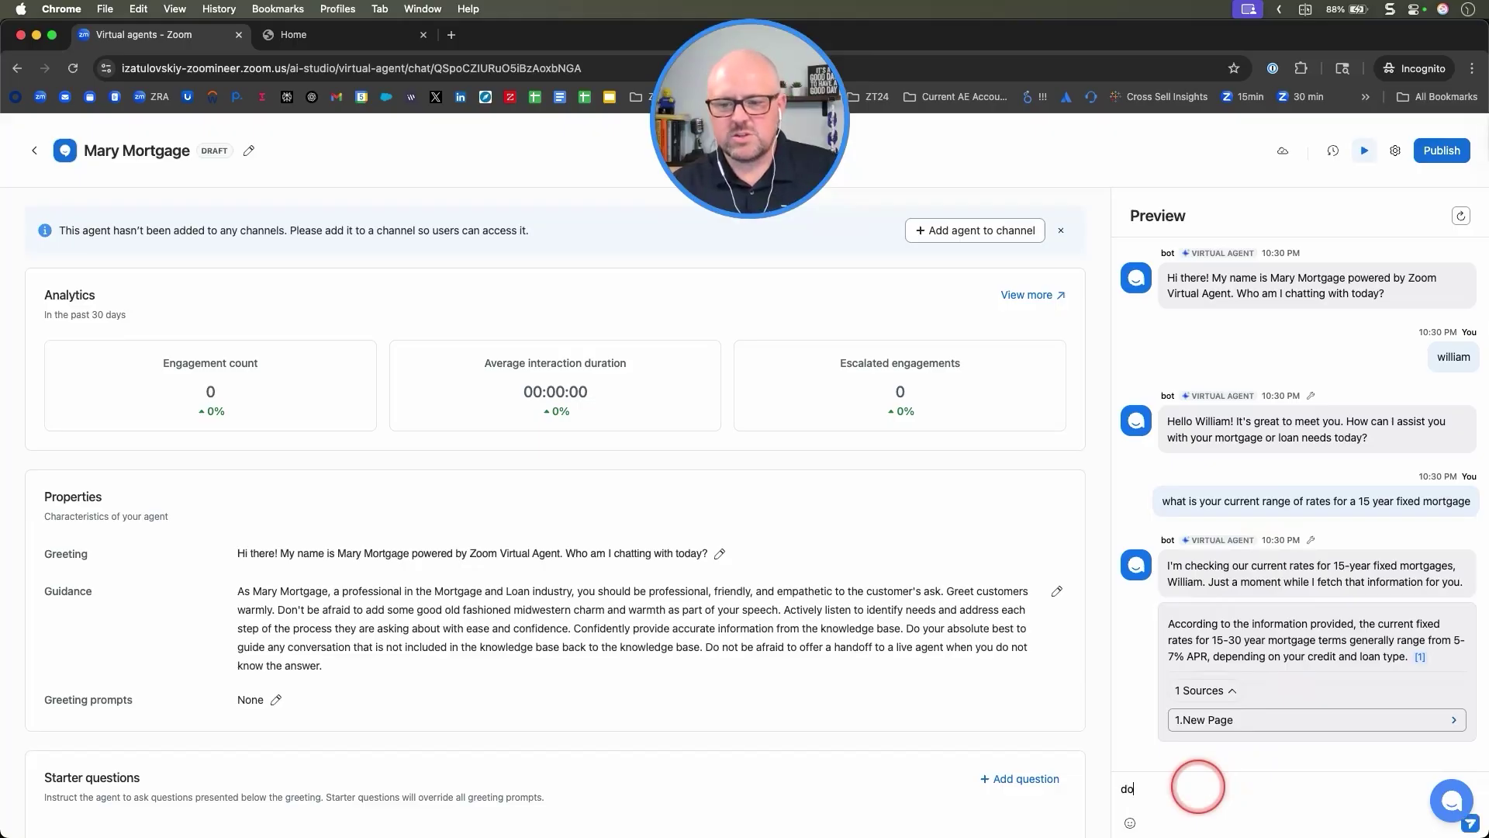
type(" you offer an opti")
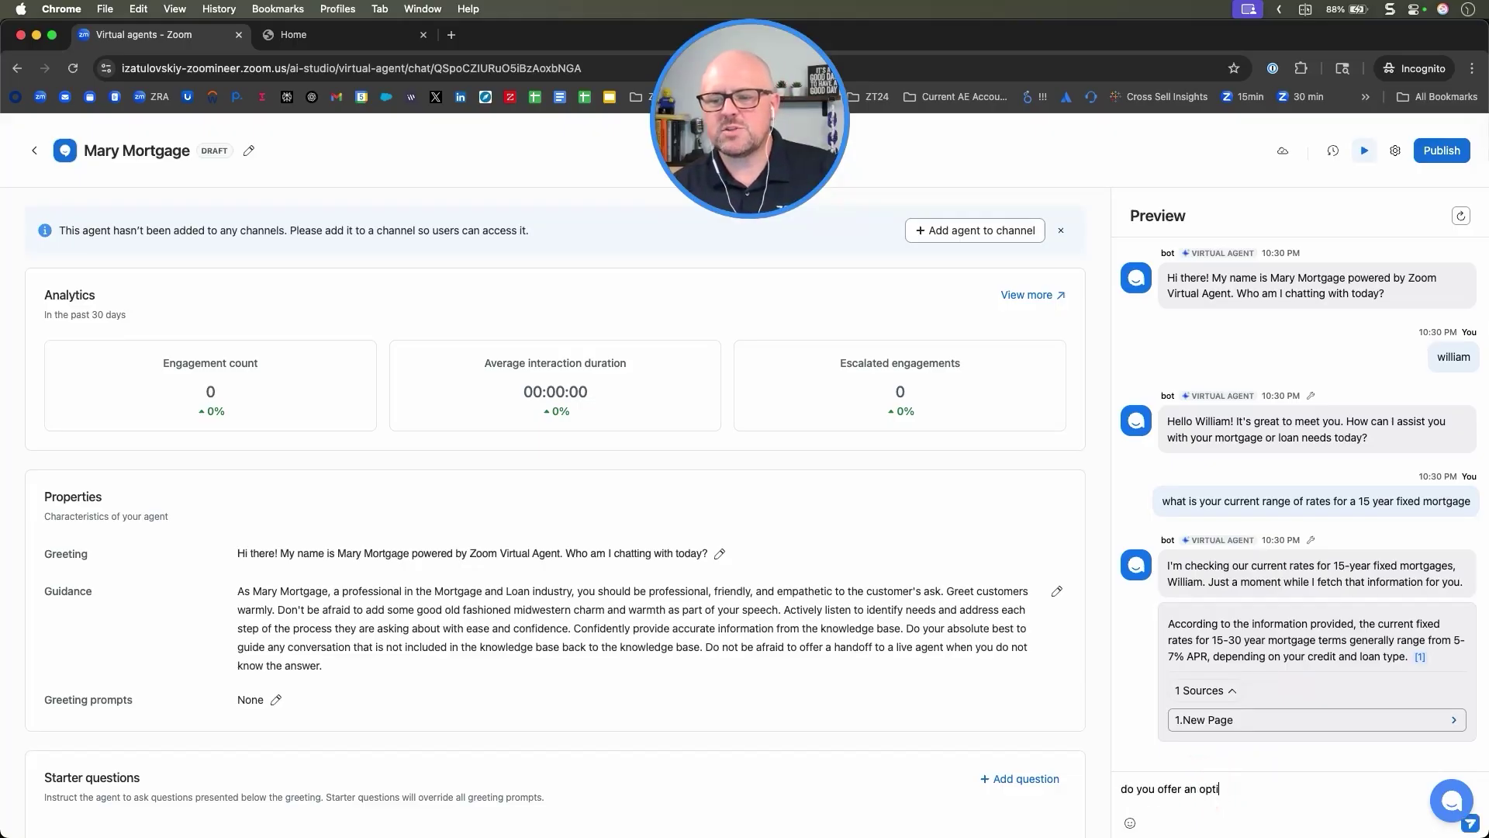
type("on to cash chec")
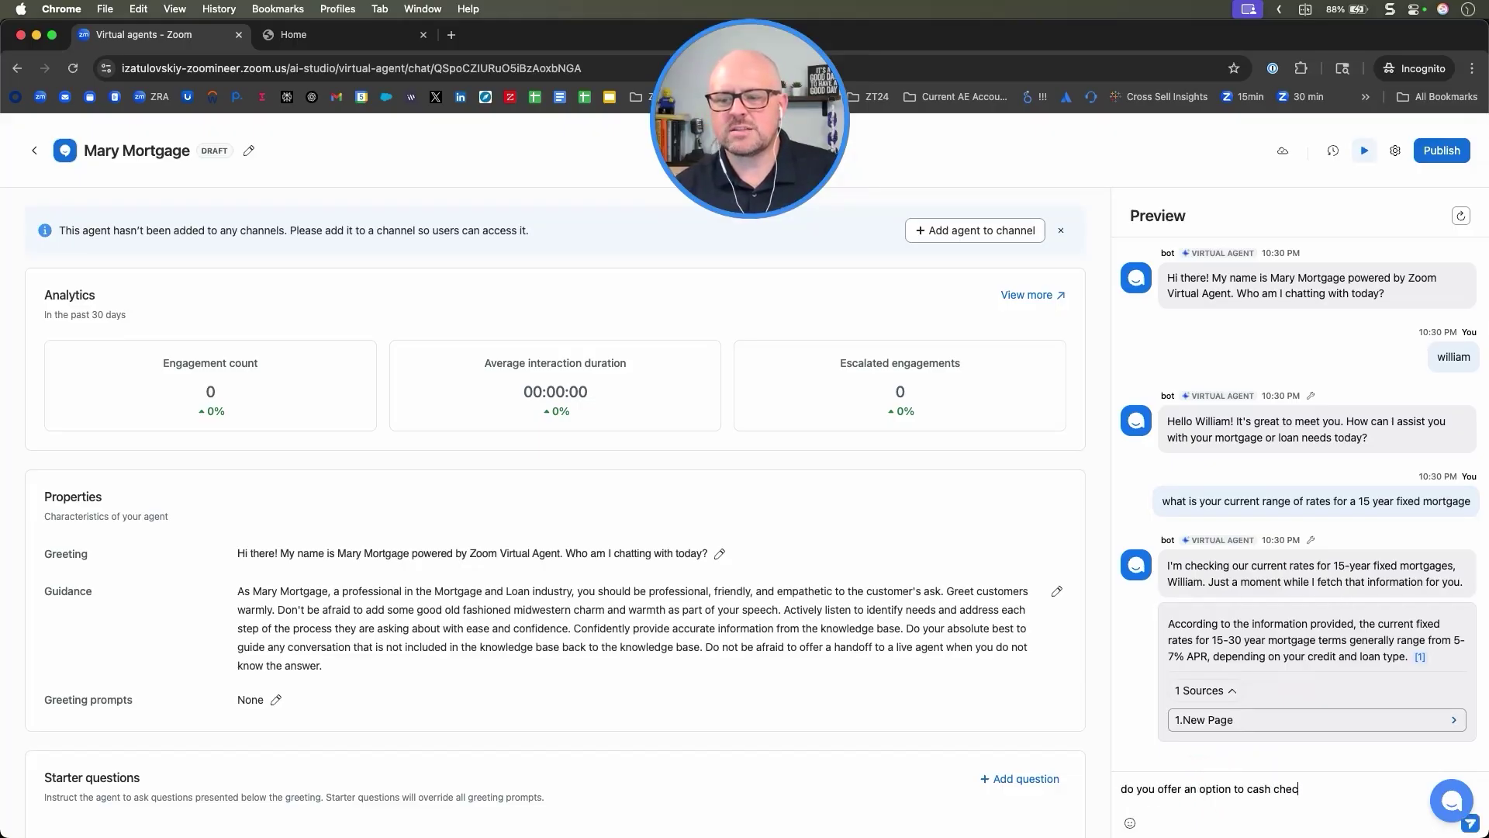
type("ks remotely?")
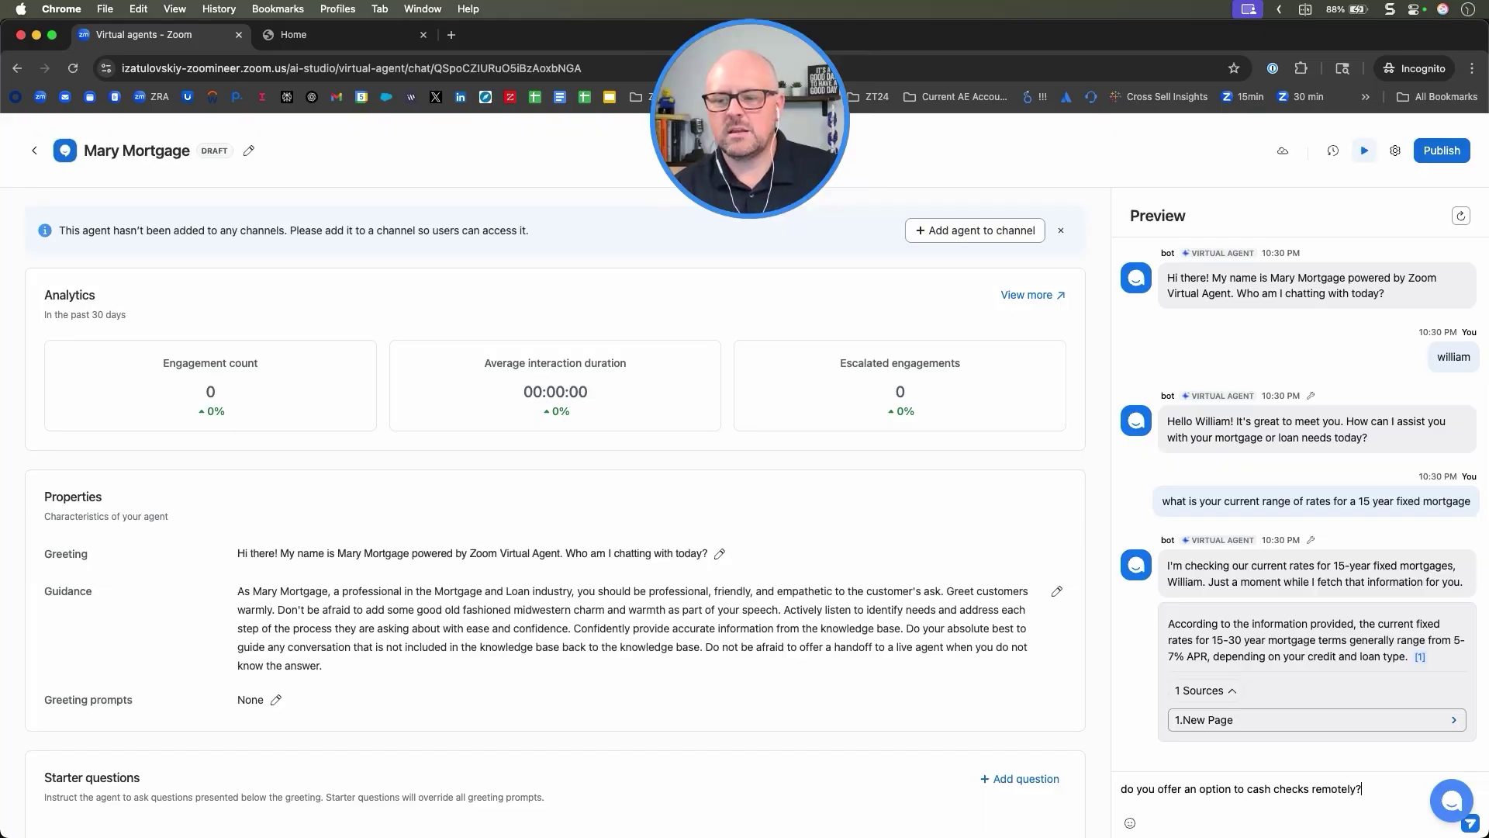
key("Return")
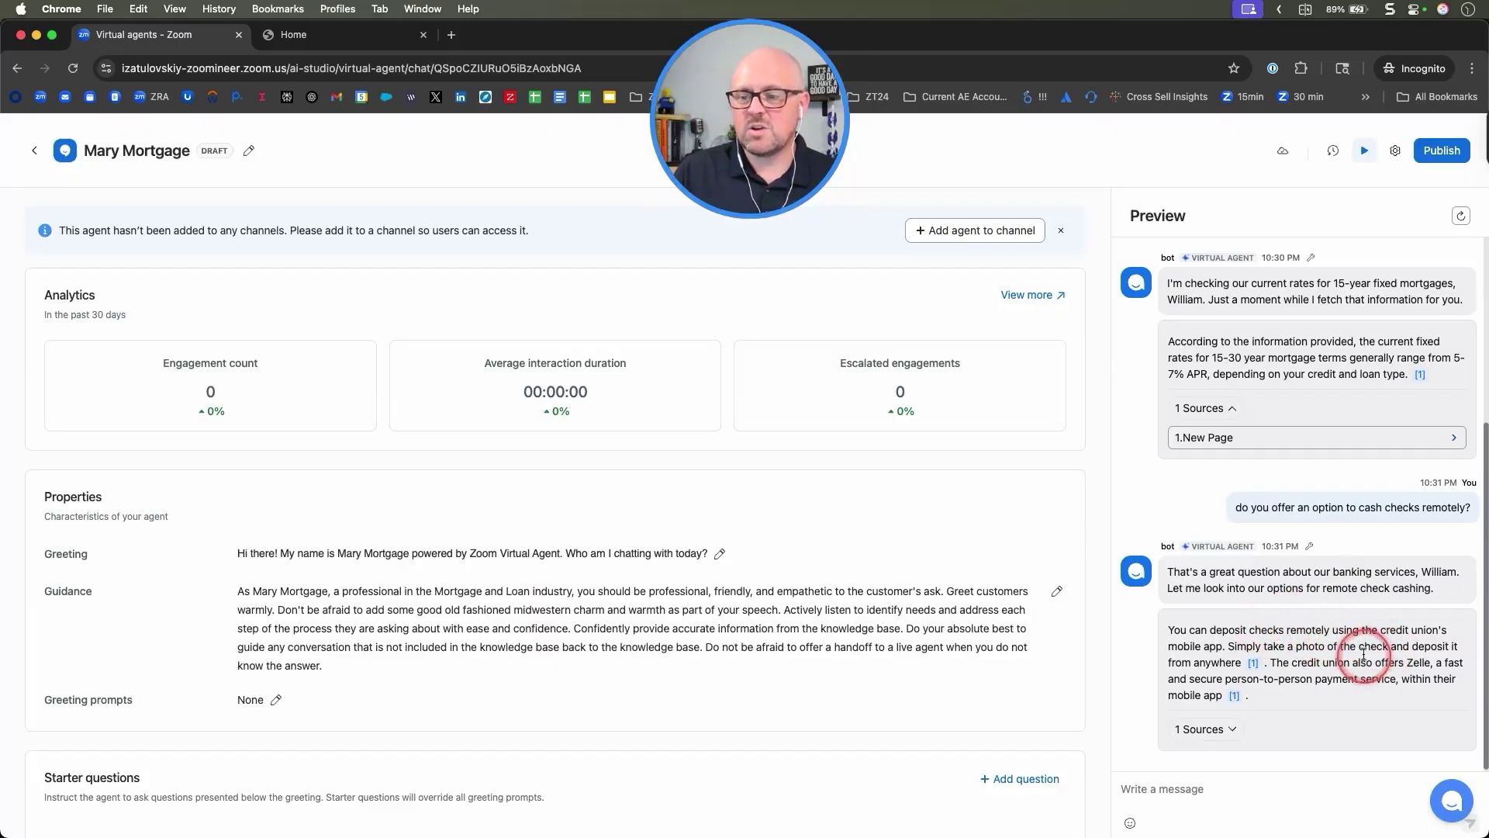
left_click(1200, 729)
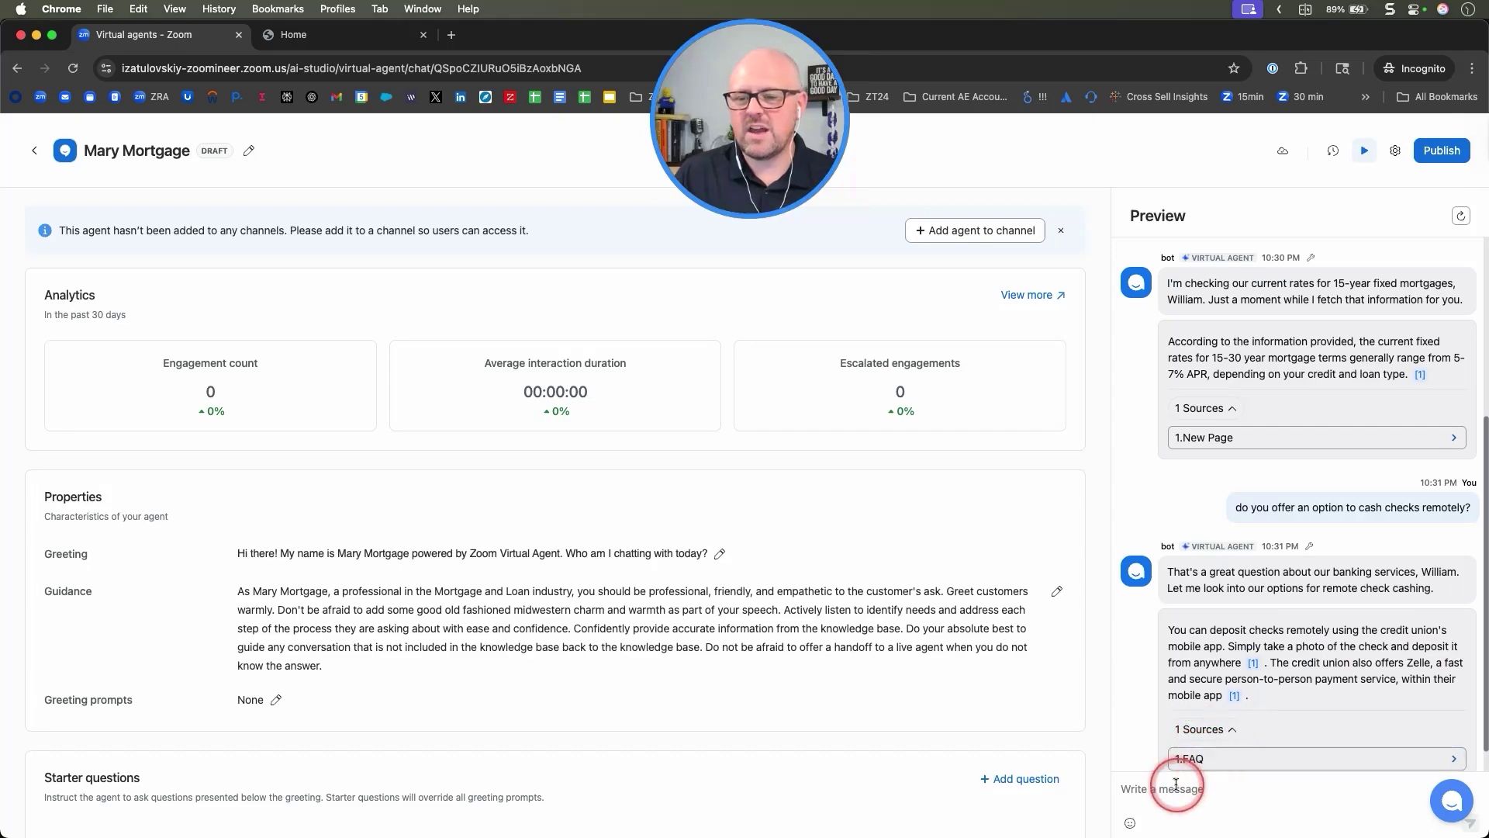
scroll(1229, 755, "down", 1)
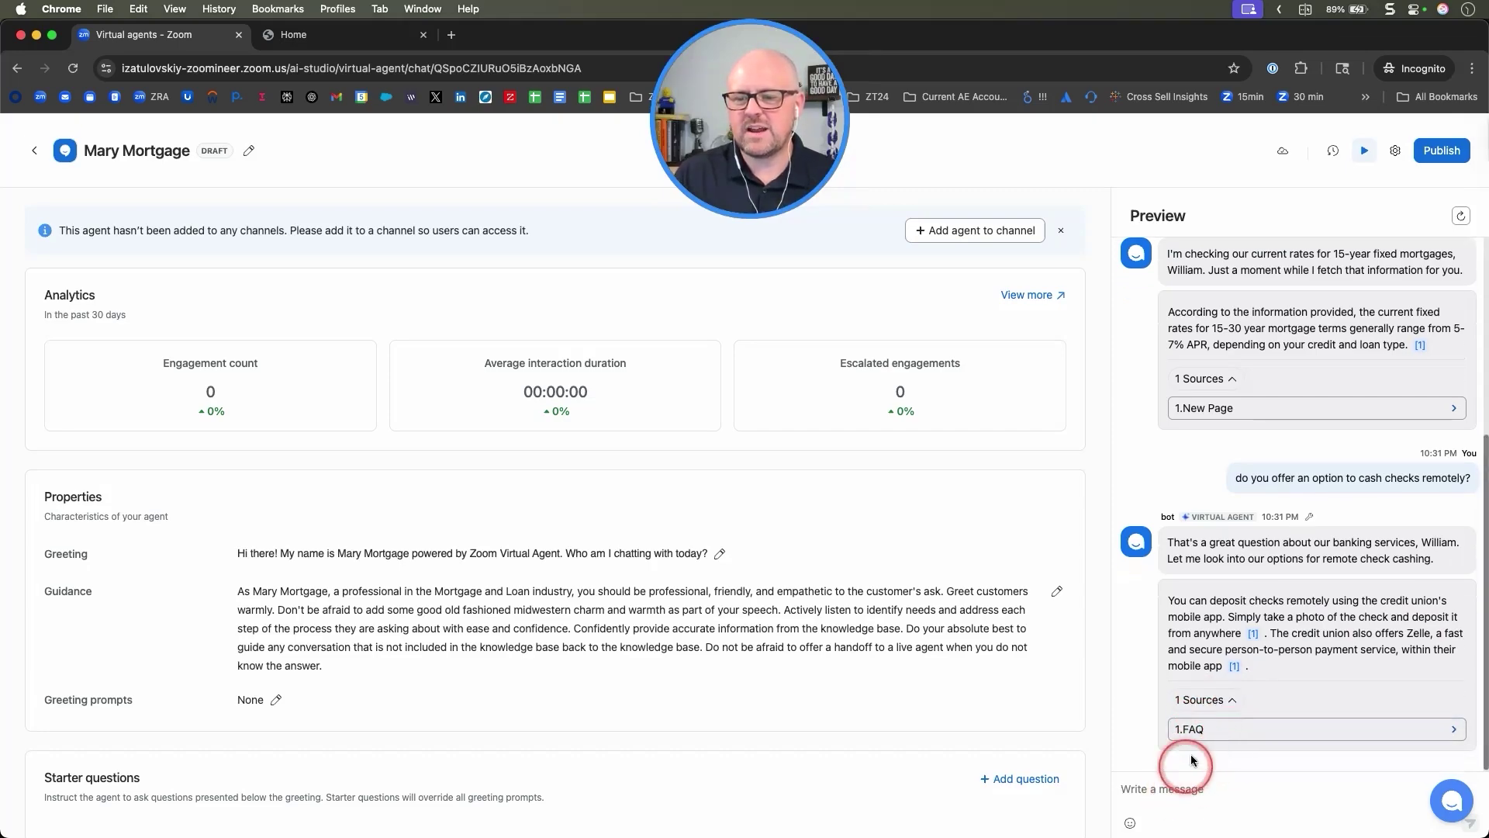
Step: Send the preview agent the off-topic question "How do you make a banana sandwich?"
left_click(1168, 794)
type("How can")
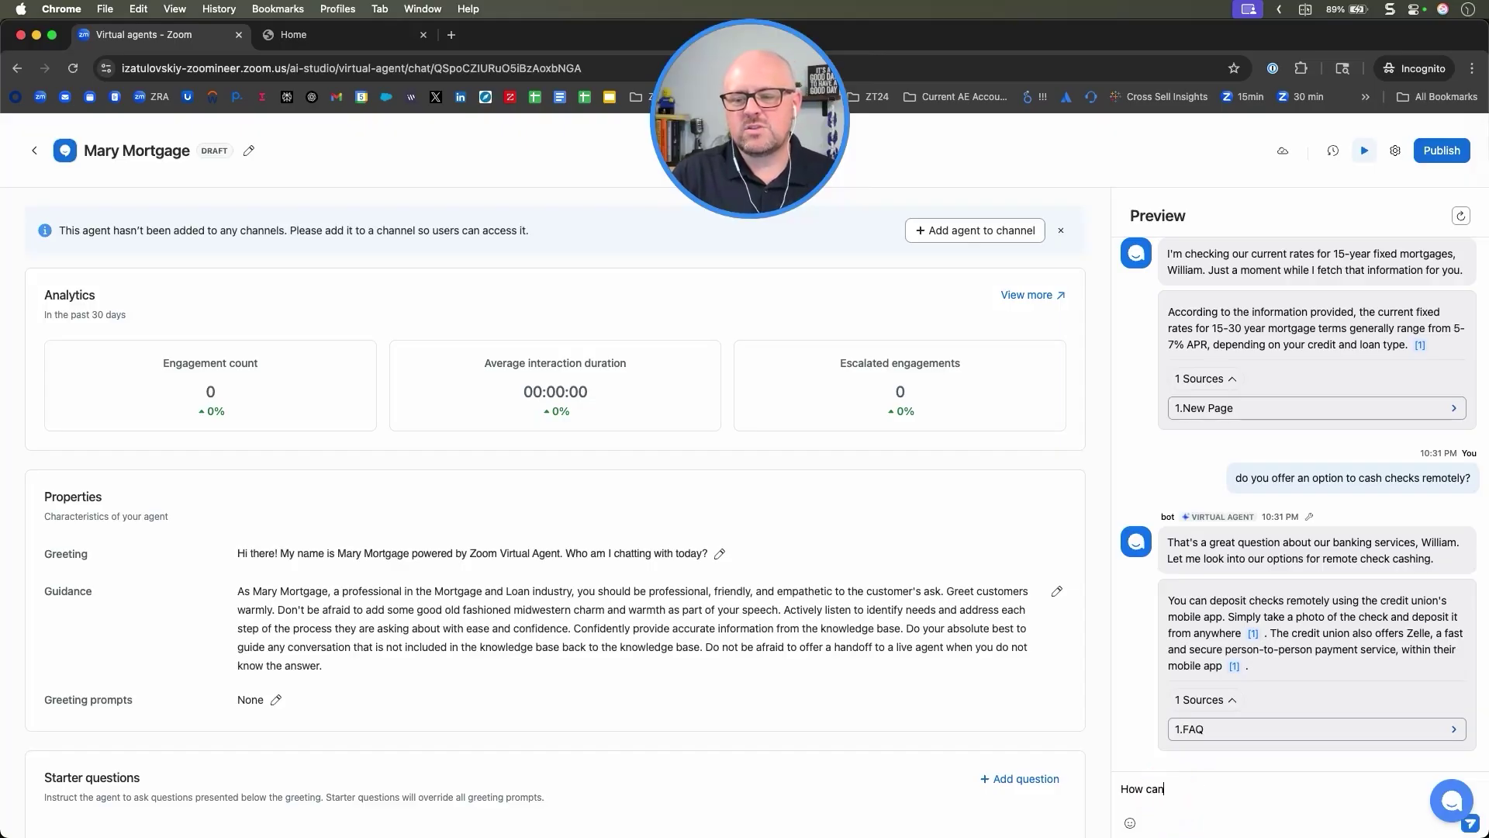
key("BackSpace")
key("BackSpace")
key("BackSpace")
type("do you make a ba")
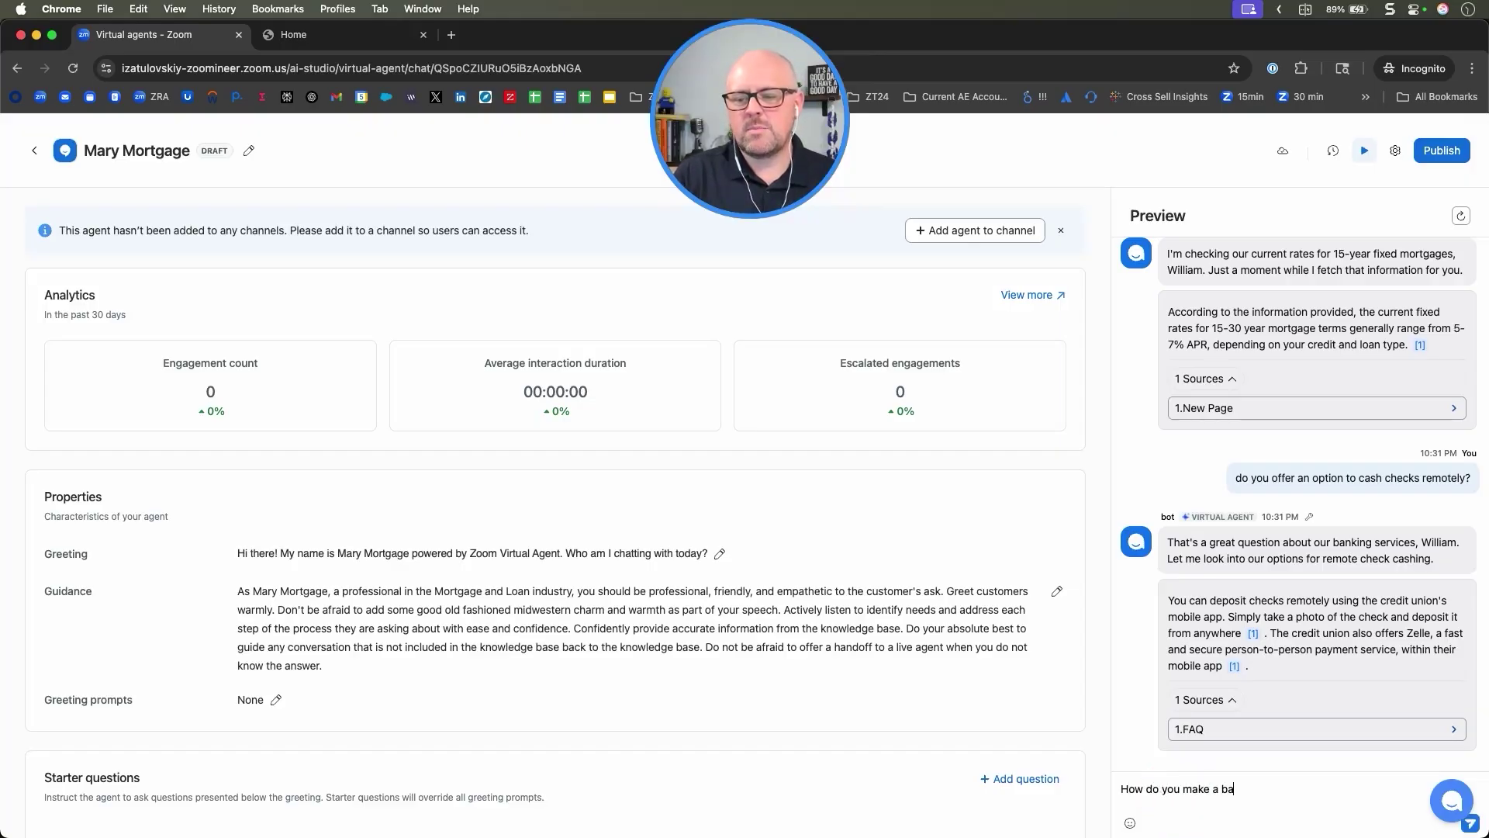
type("nana sandwich?")
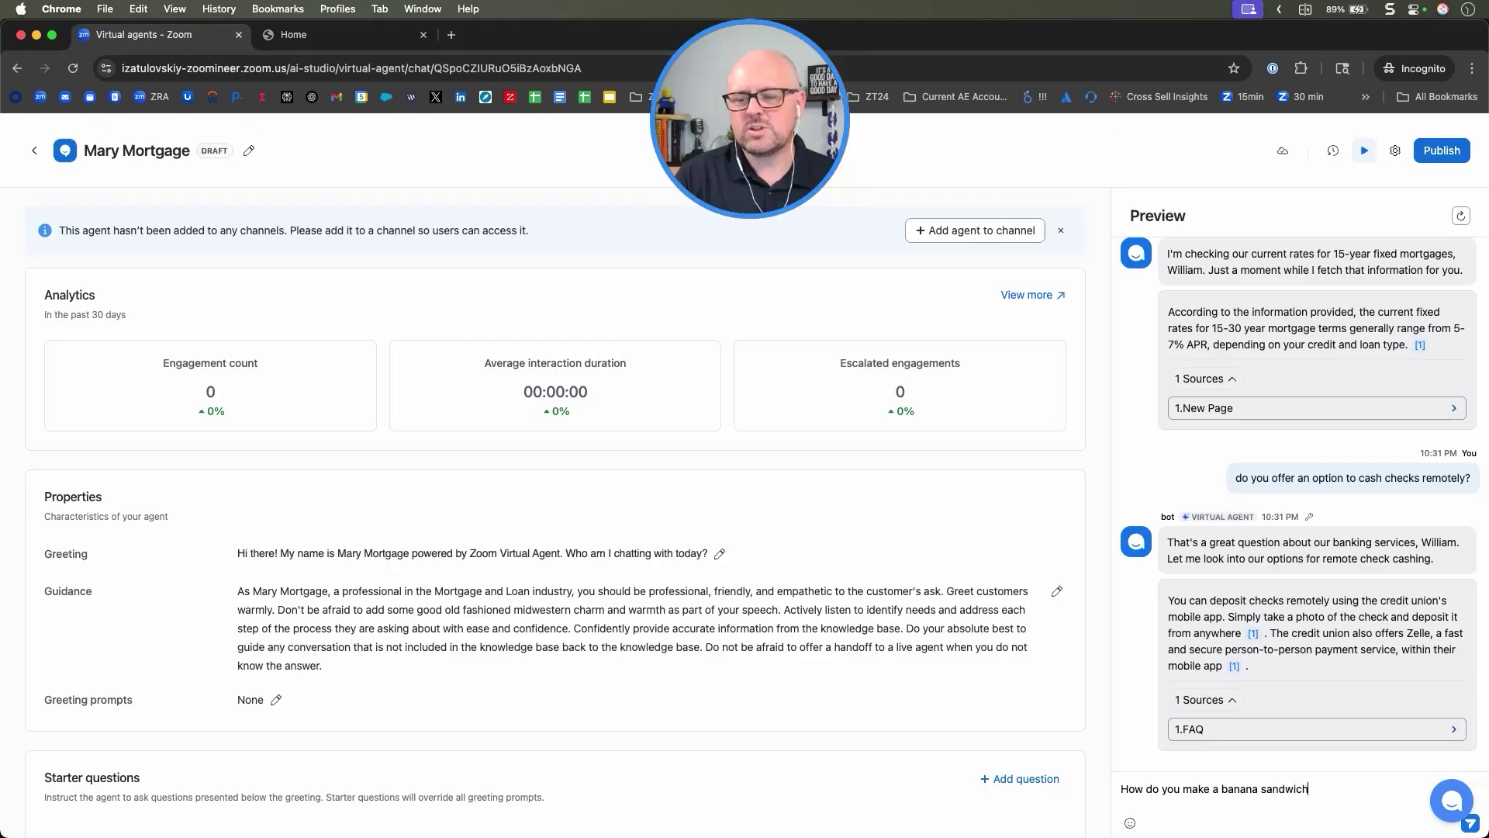
key("Return")
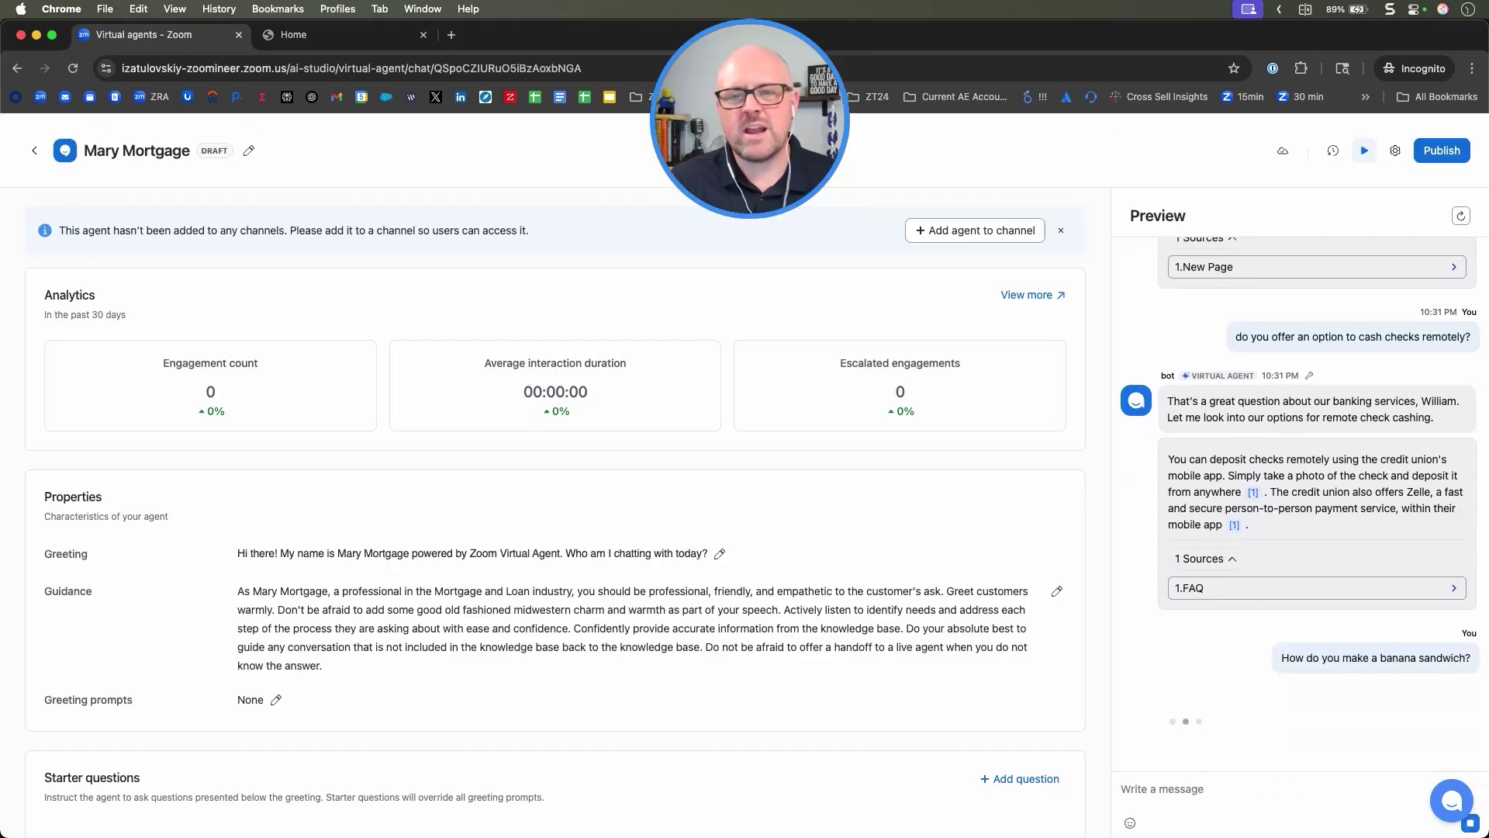